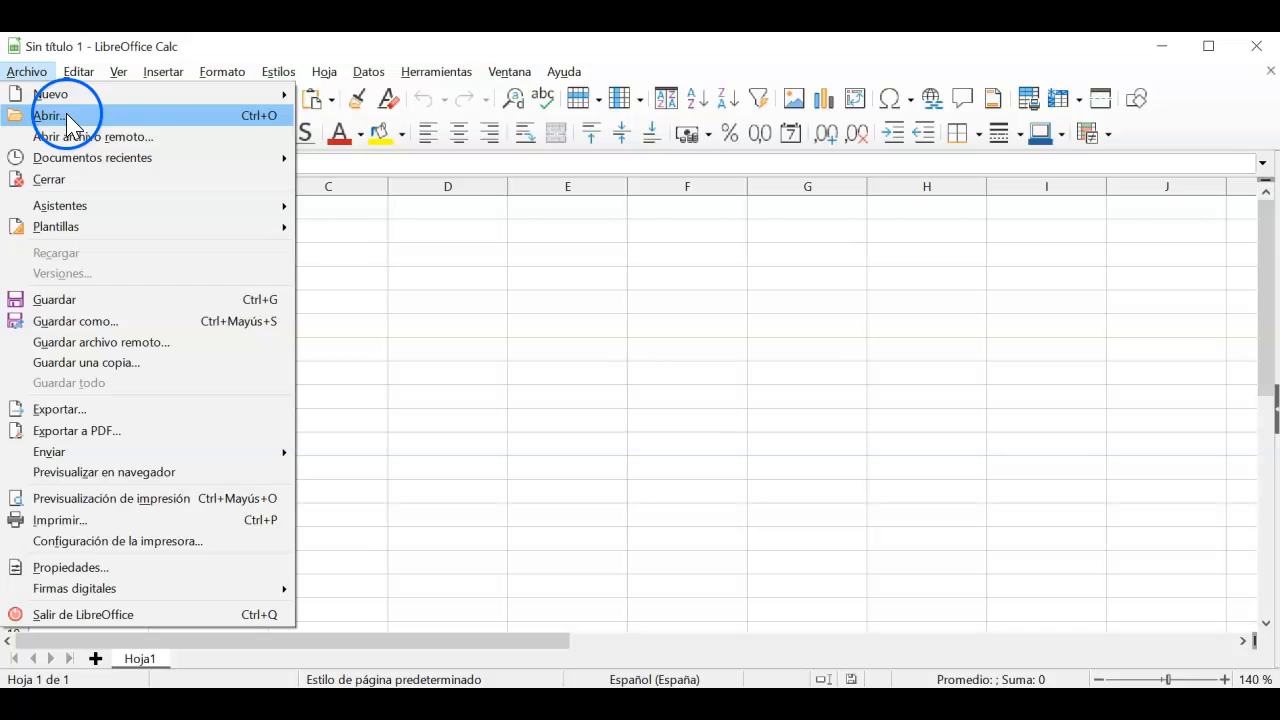
Open the spreadsheet p07.ods from the Calc folder inside Documentos.
left_click(67, 117)
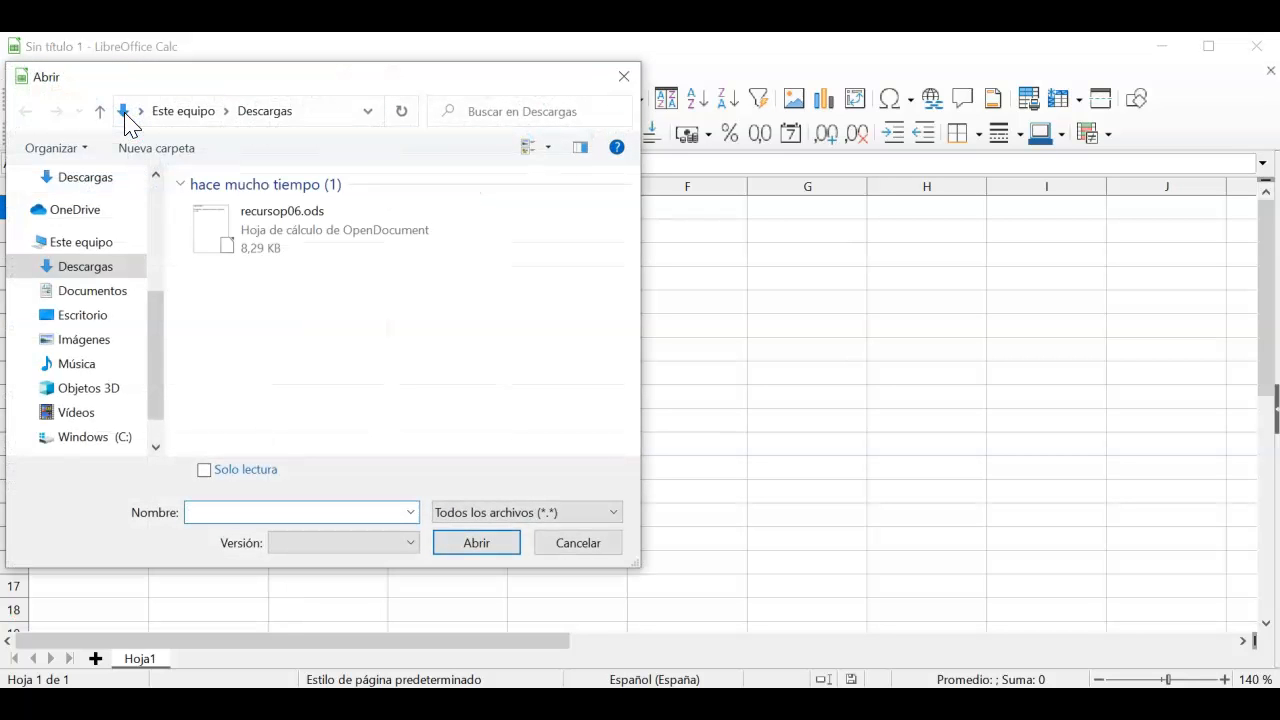
left_click(86, 291)
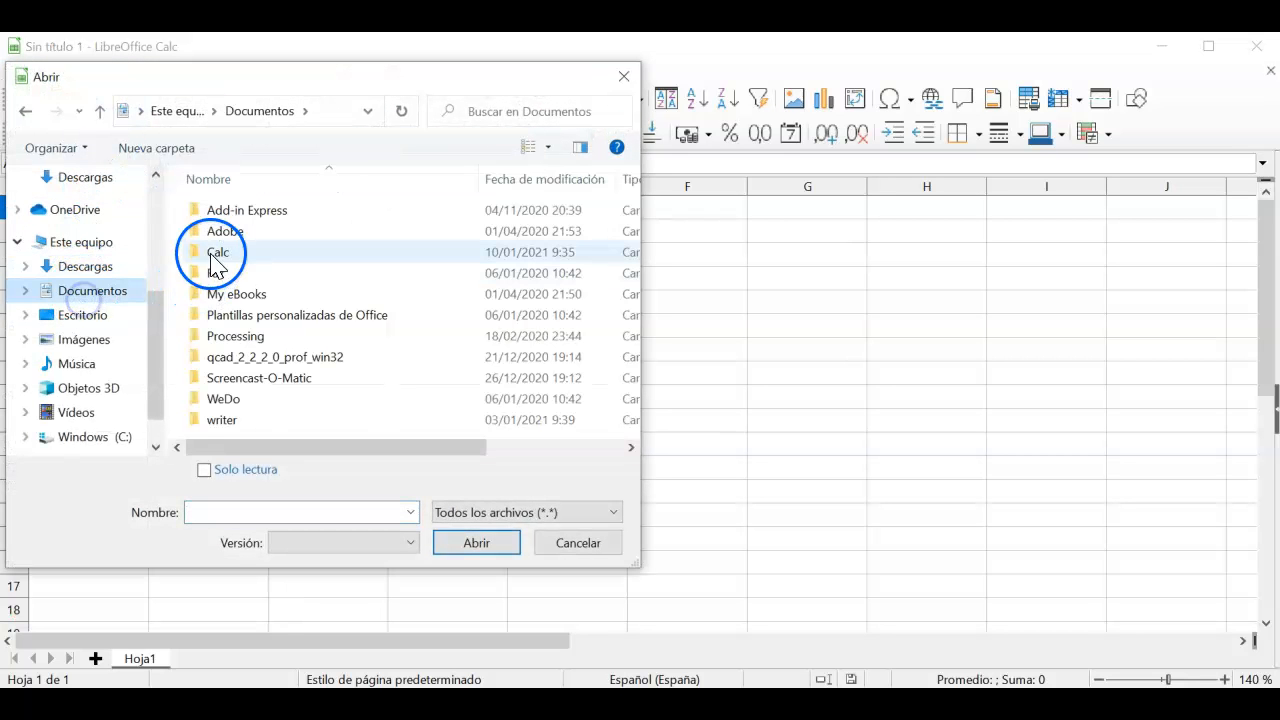
double_click(230, 256)
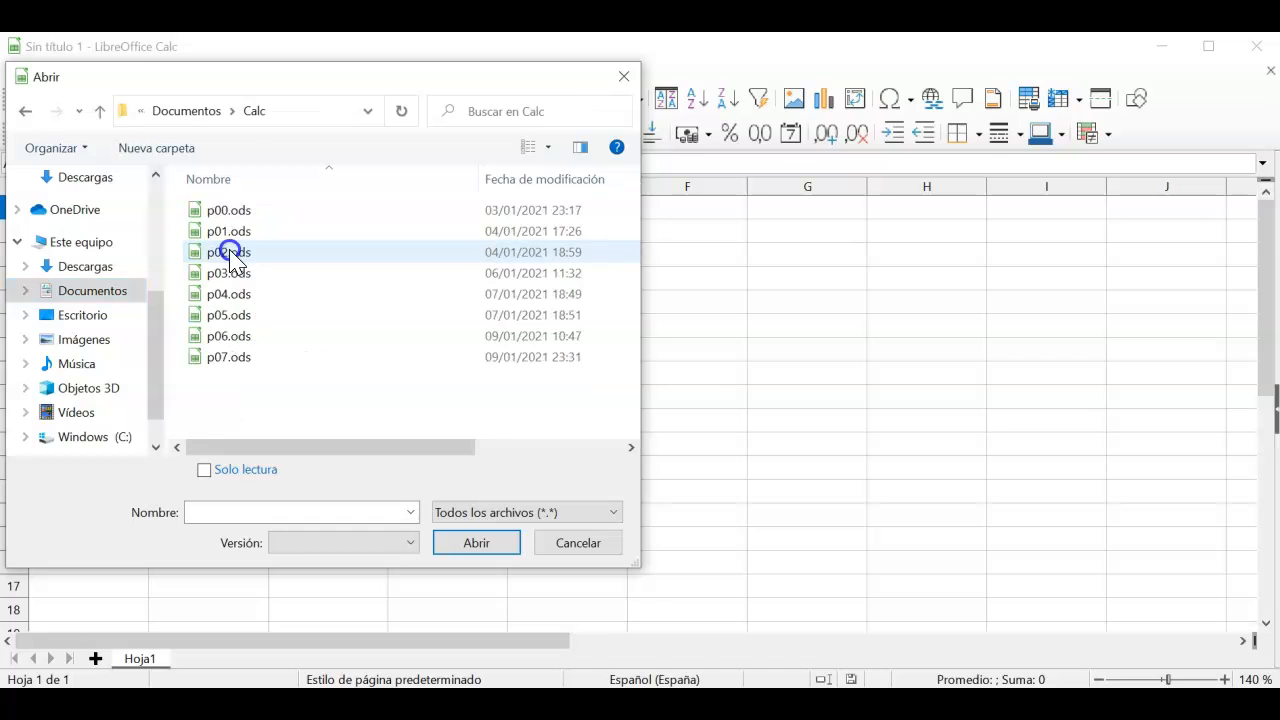
left_click(236, 360)
left_click(494, 545)
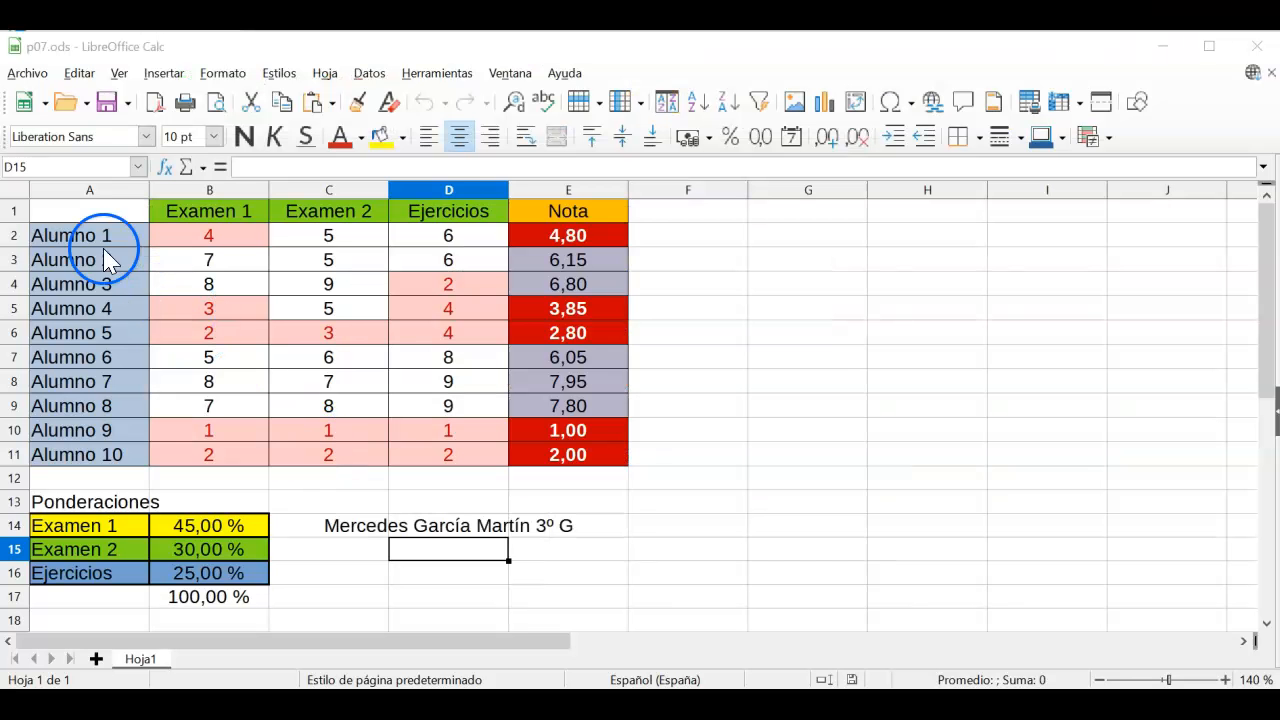
Insert one new row above the header row of the grades table.
left_click(15, 212)
right_click(18, 212)
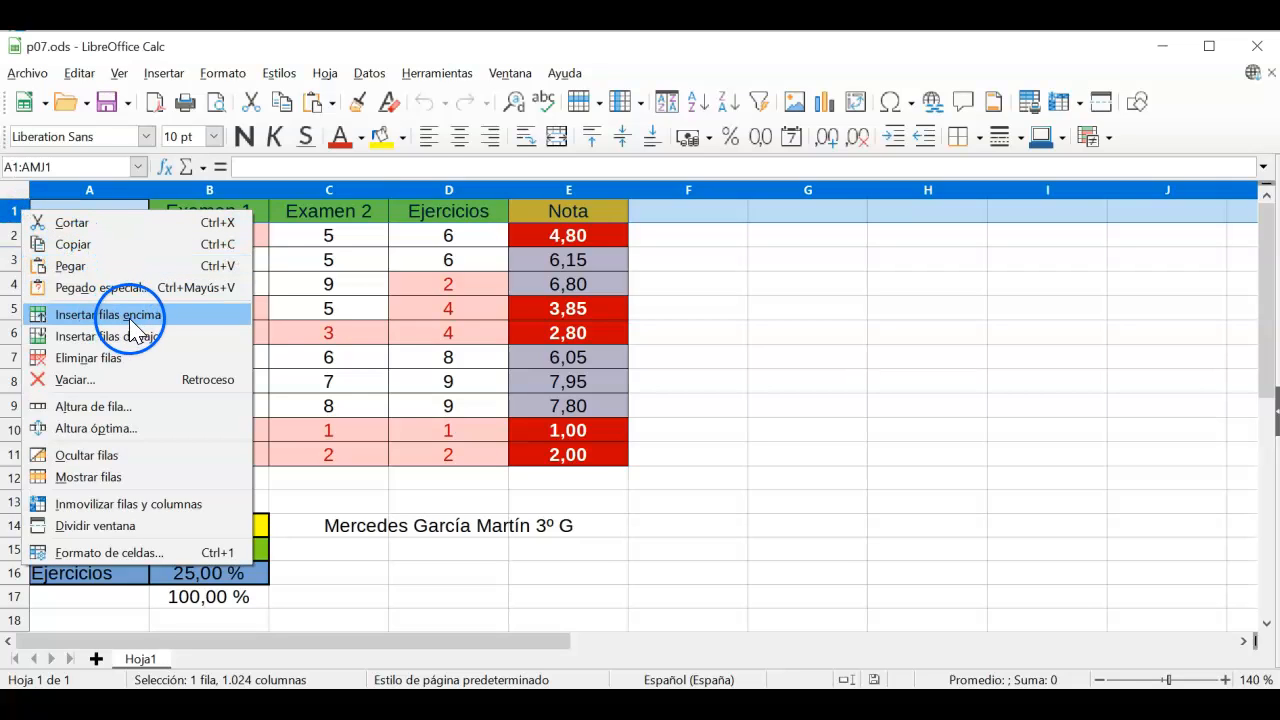
left_click(195, 328)
left_click(343, 312)
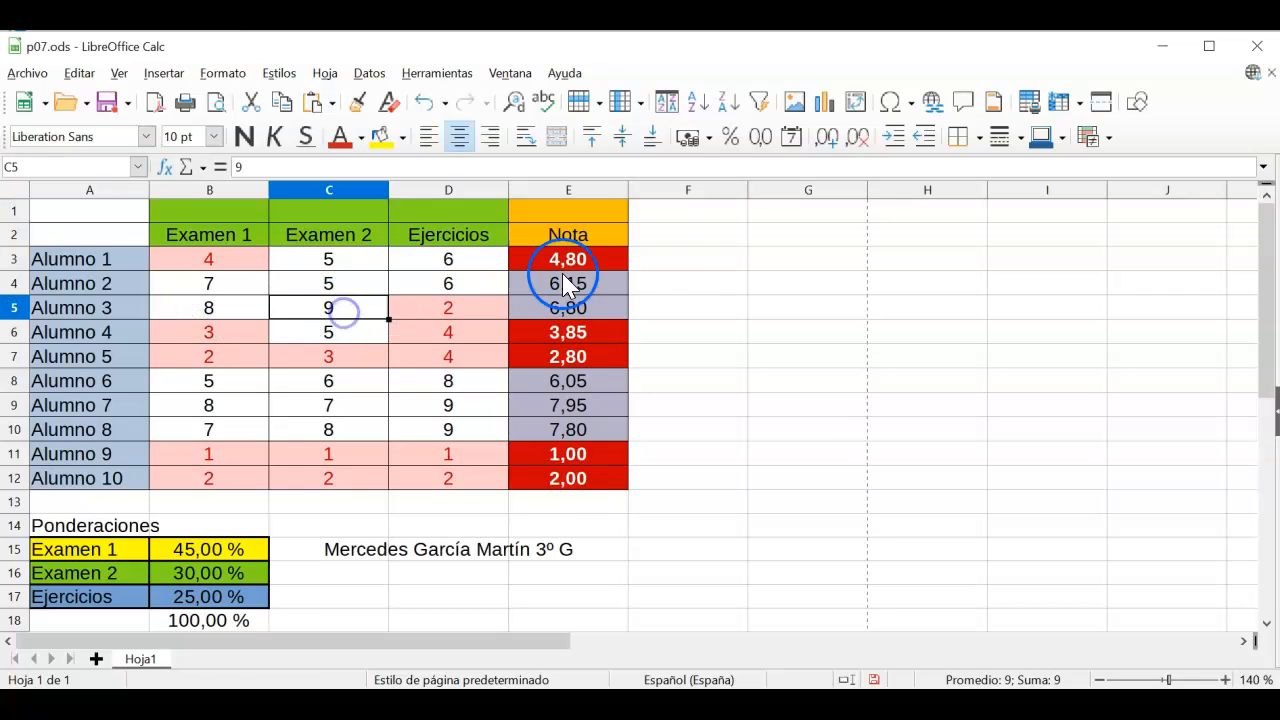
Clone the plain formatting of empty cell F1 onto cells B1:E1 to remove their header colours.
left_click(708, 214)
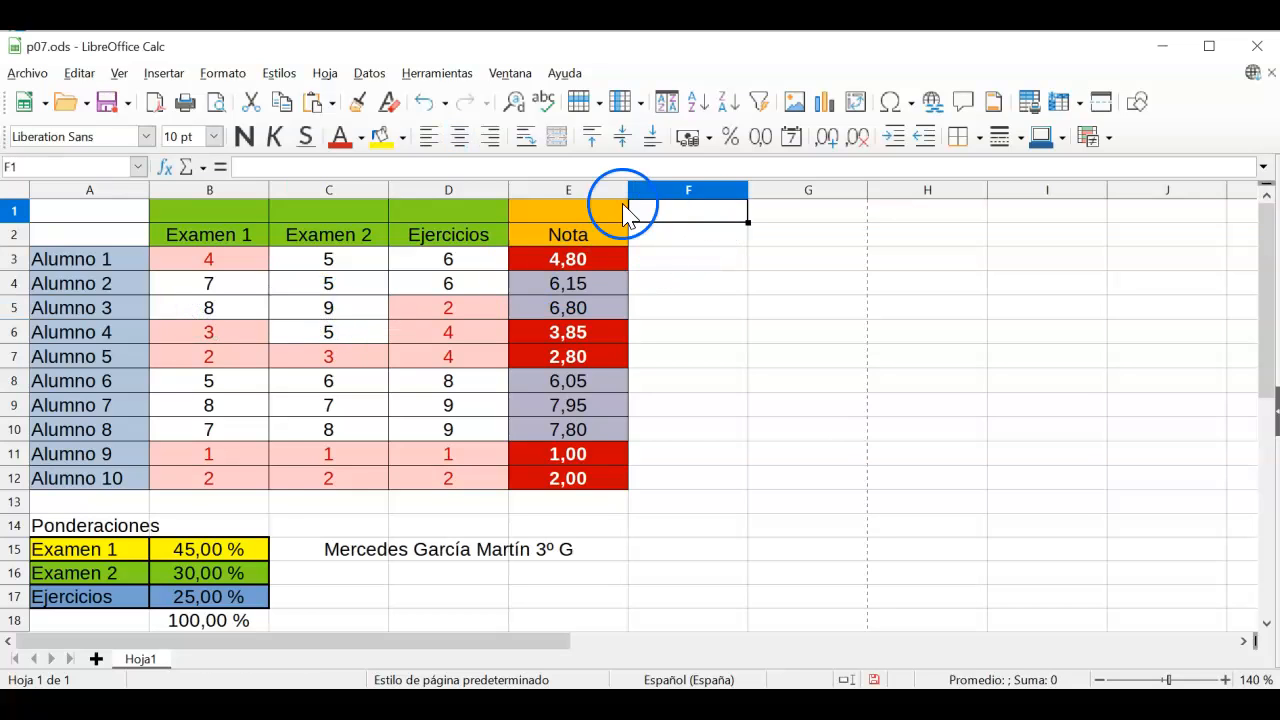
left_click(357, 101)
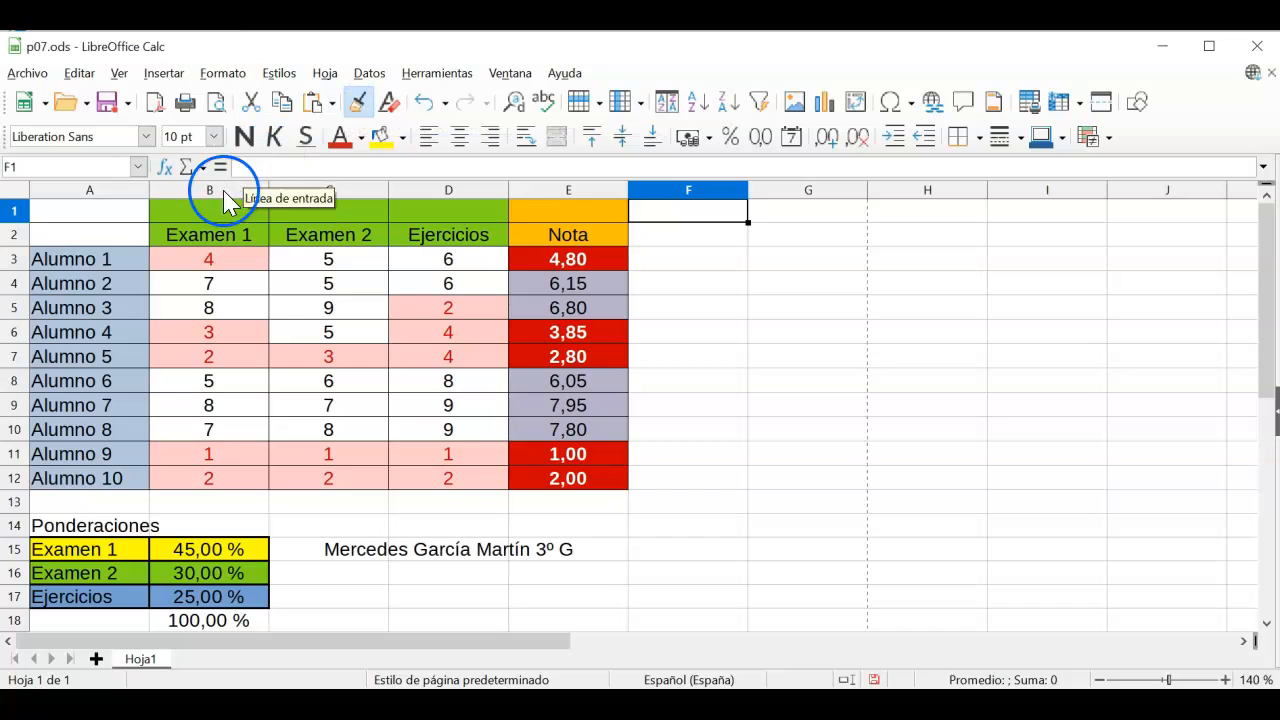
left_click_drag(223, 208, 543, 216)
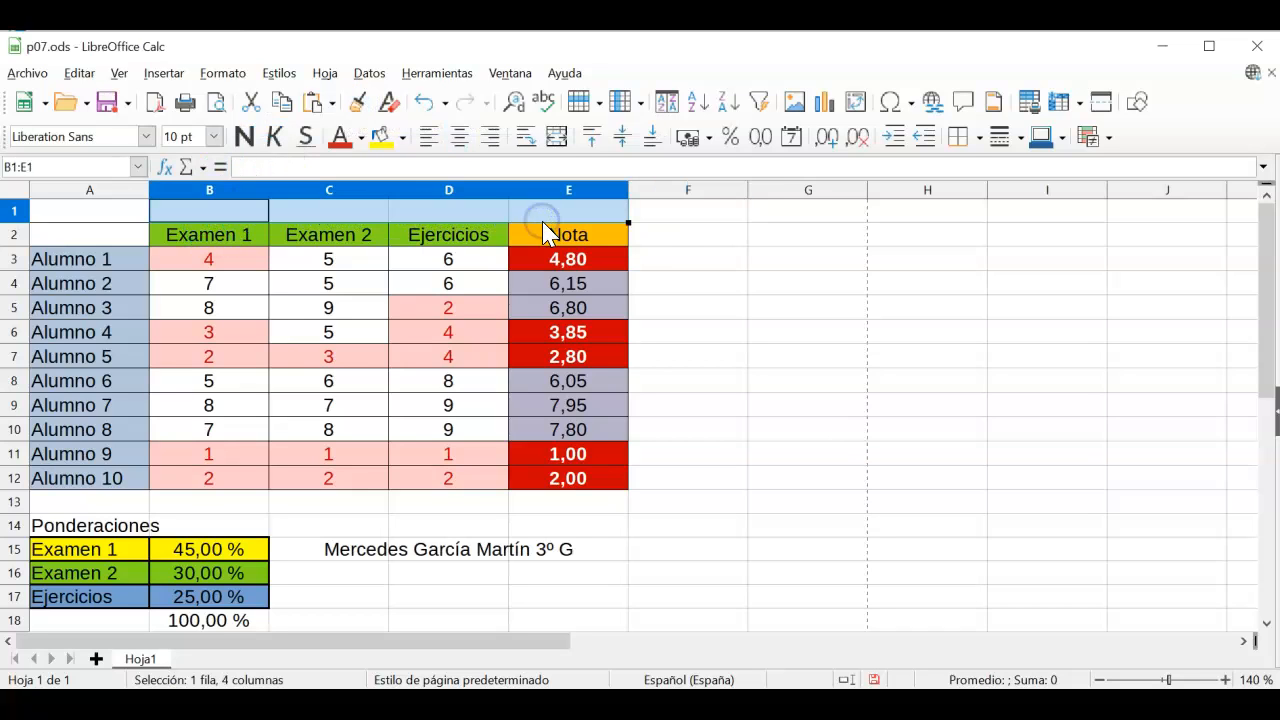
left_click(687, 214)
left_click(693, 238)
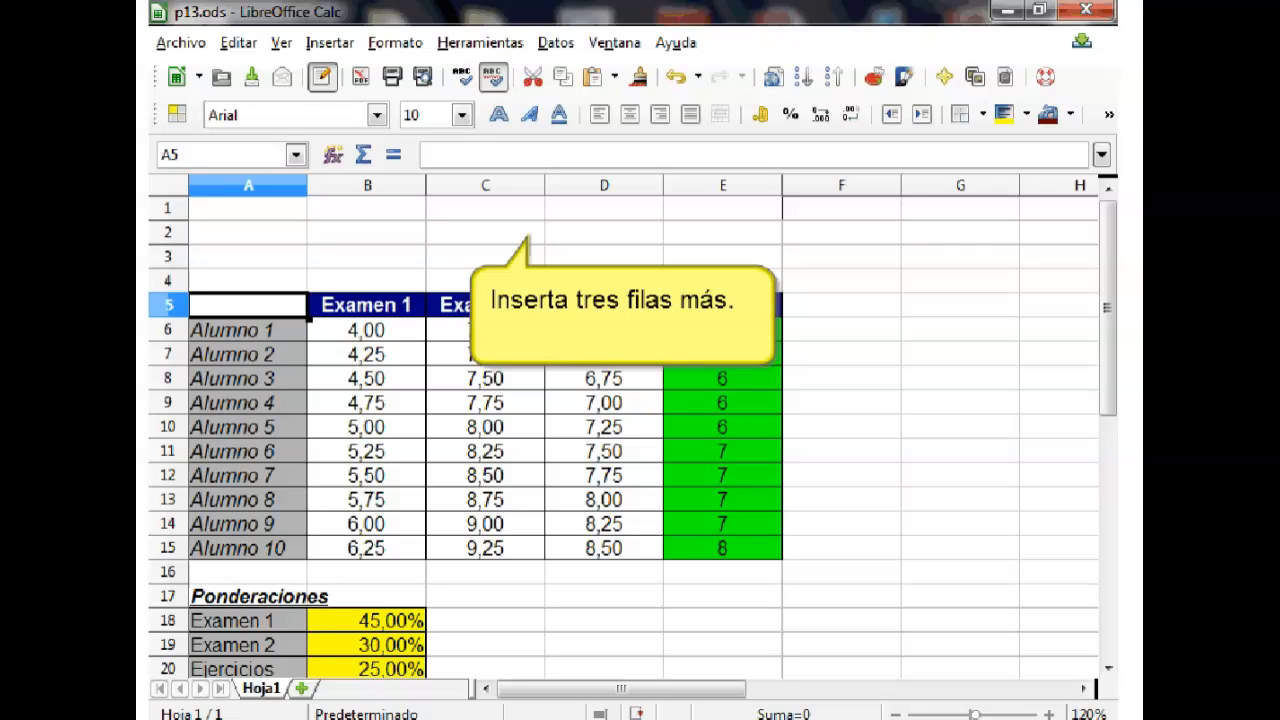
Show the Dibujo (drawing) toolbar for the p13.ods spreadsheet.
left_click(281, 44)
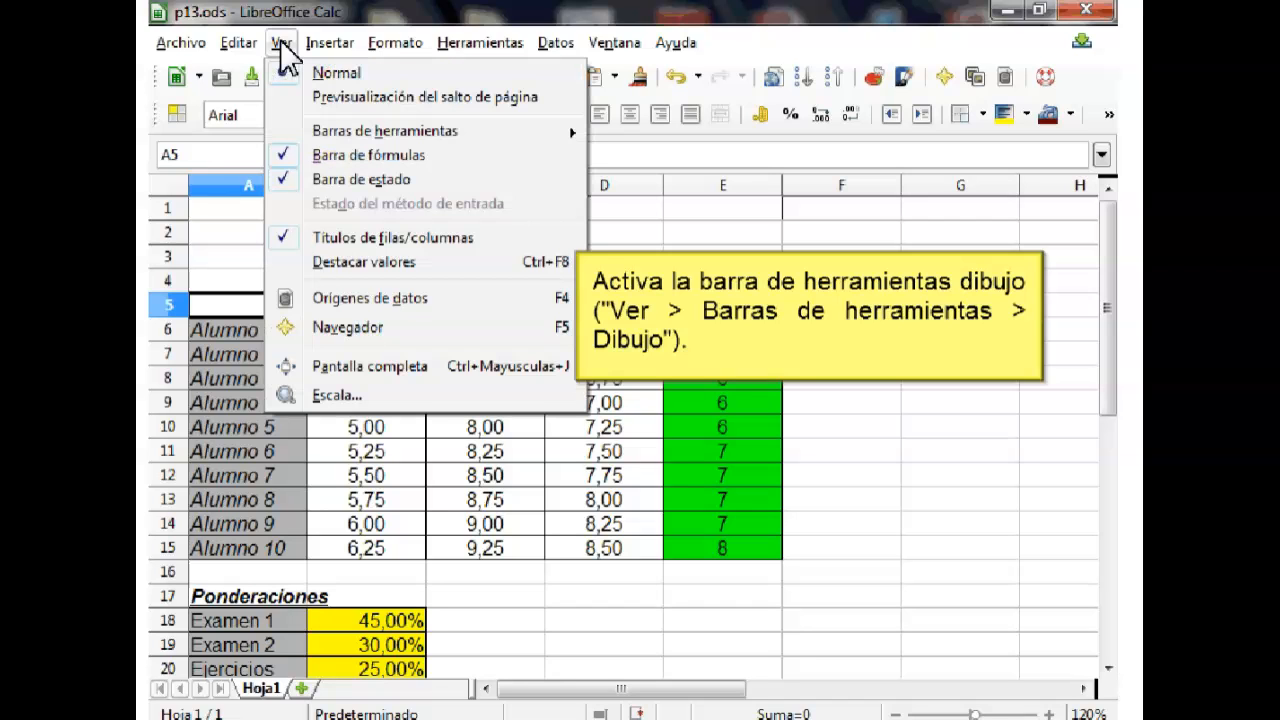
mouse_move(327, 138)
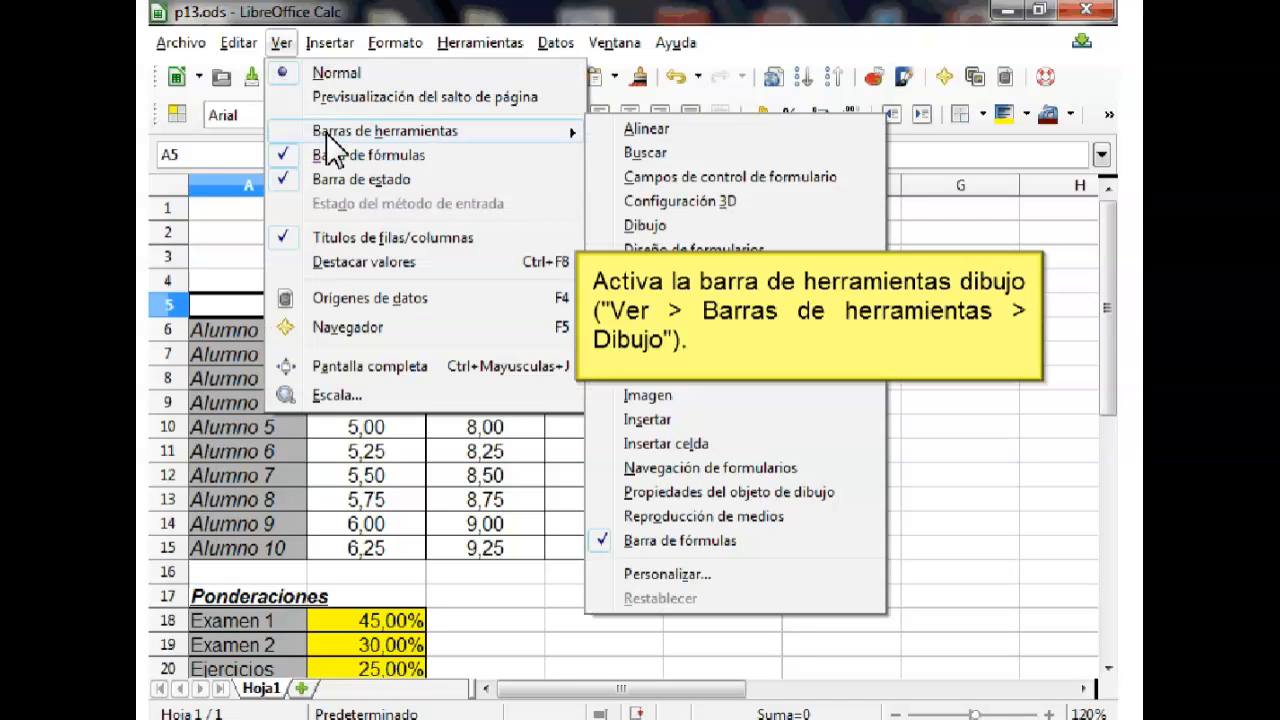
left_click(645, 226)
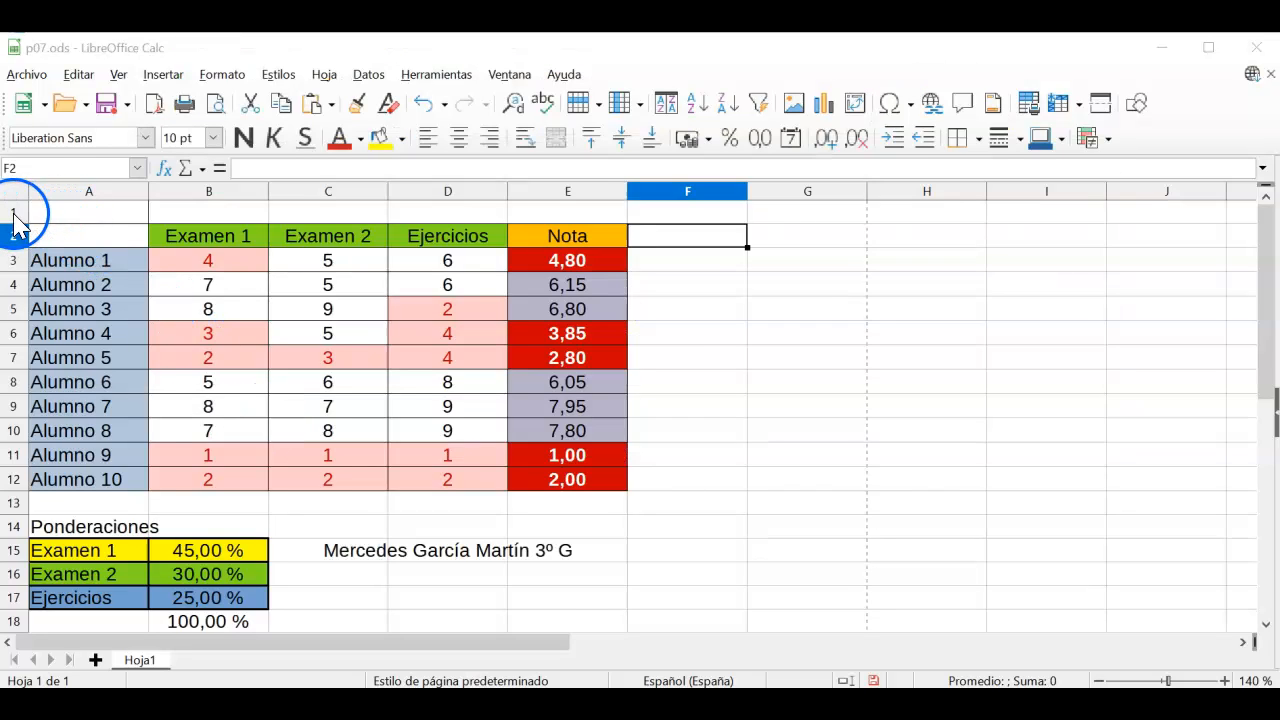
In p07.ods, insert three more blank rows above row 1.
left_click(14, 212)
right_click(14, 218)
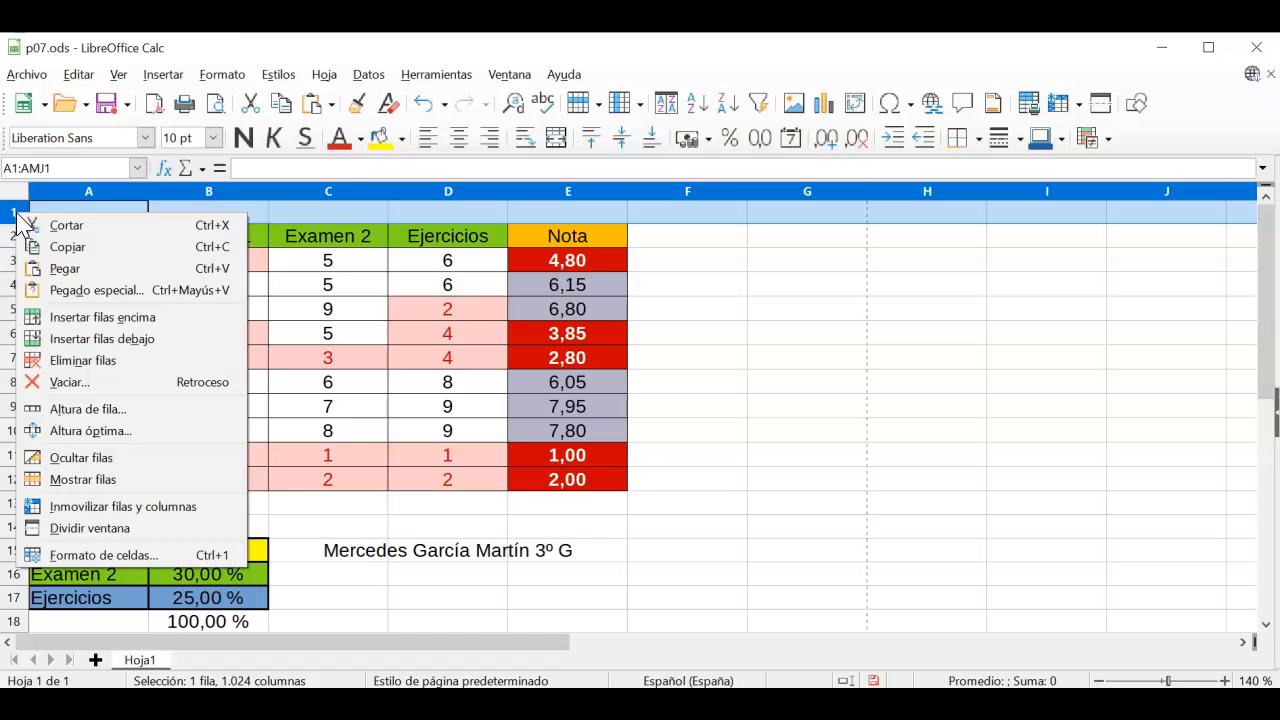
left_click(157, 318)
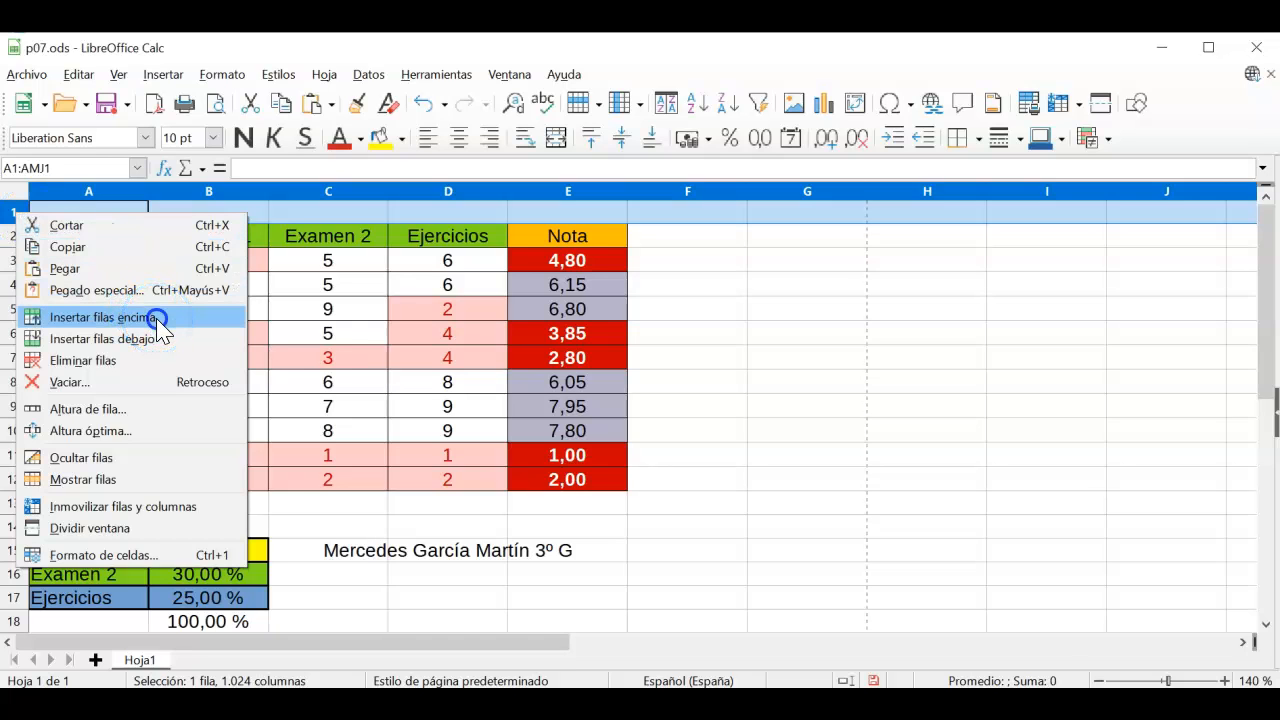
left_click(18, 205)
right_click(10, 205)
left_click(113, 312)
left_click(20, 208)
right_click(18, 210)
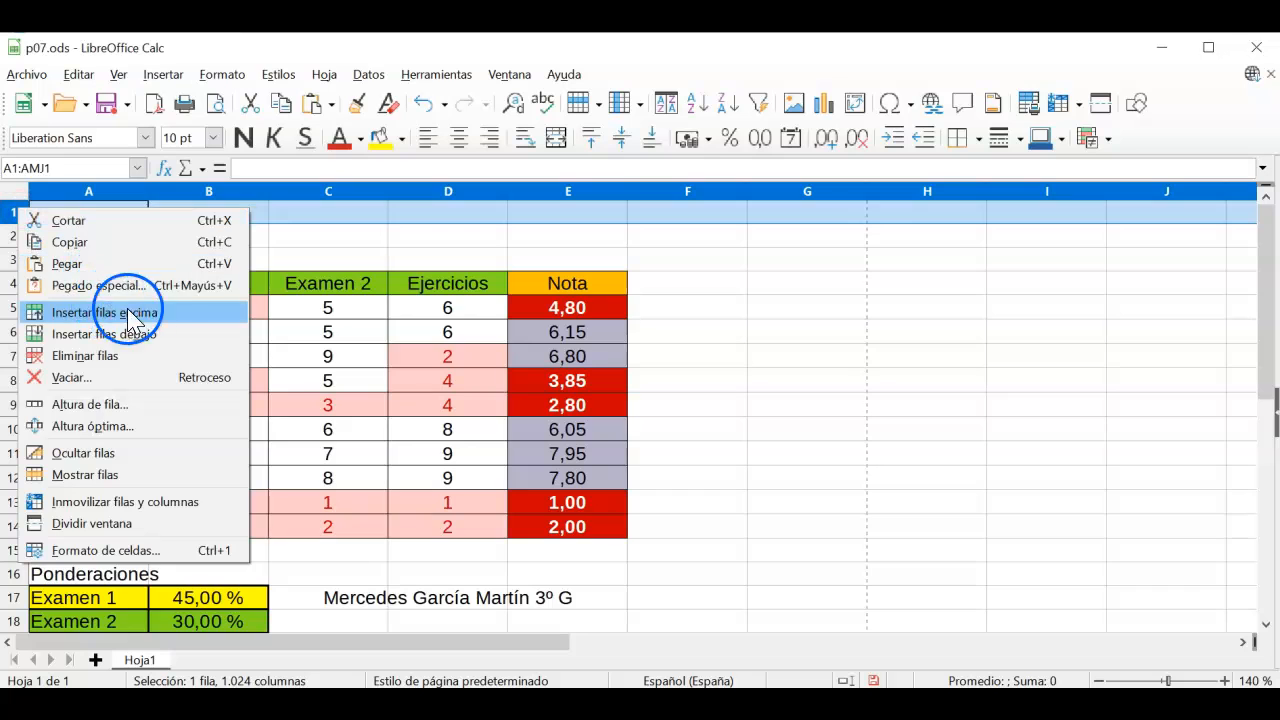
left_click(168, 314)
left_click(680, 262)
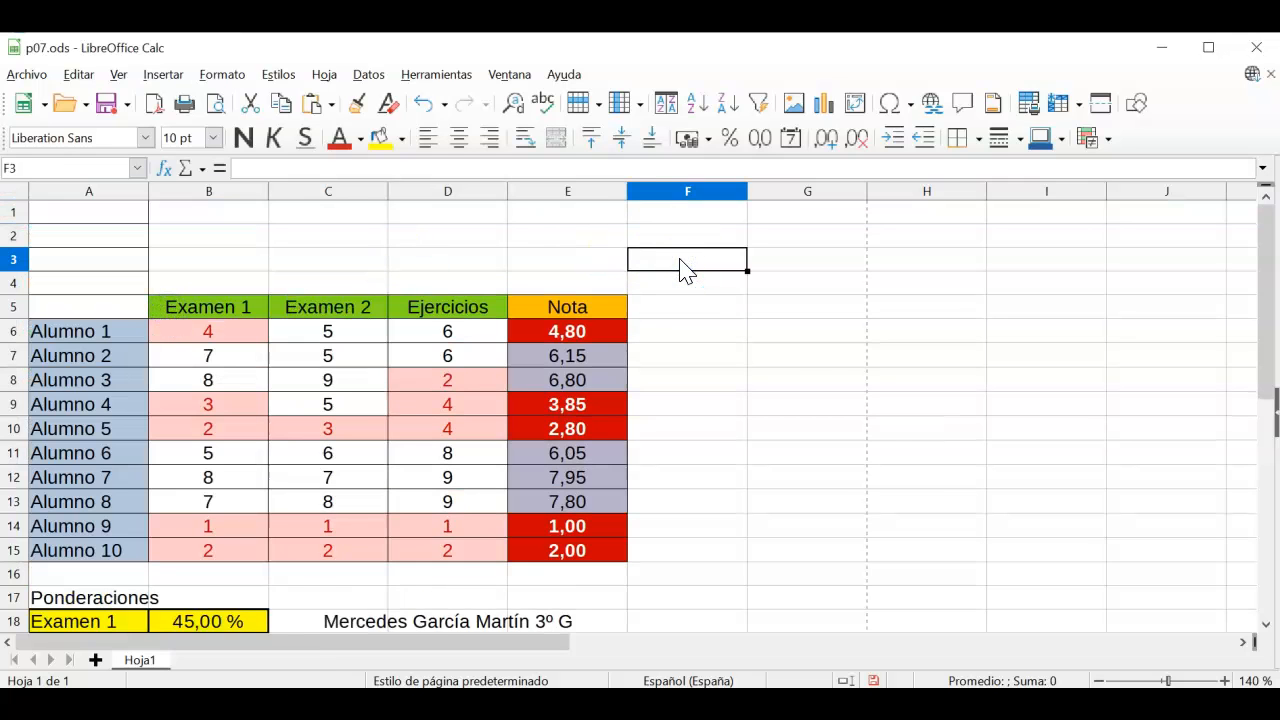
Show the Dibujo (drawing) toolbar for the p07.ods spreadsheet.
left_click(1100, 680)
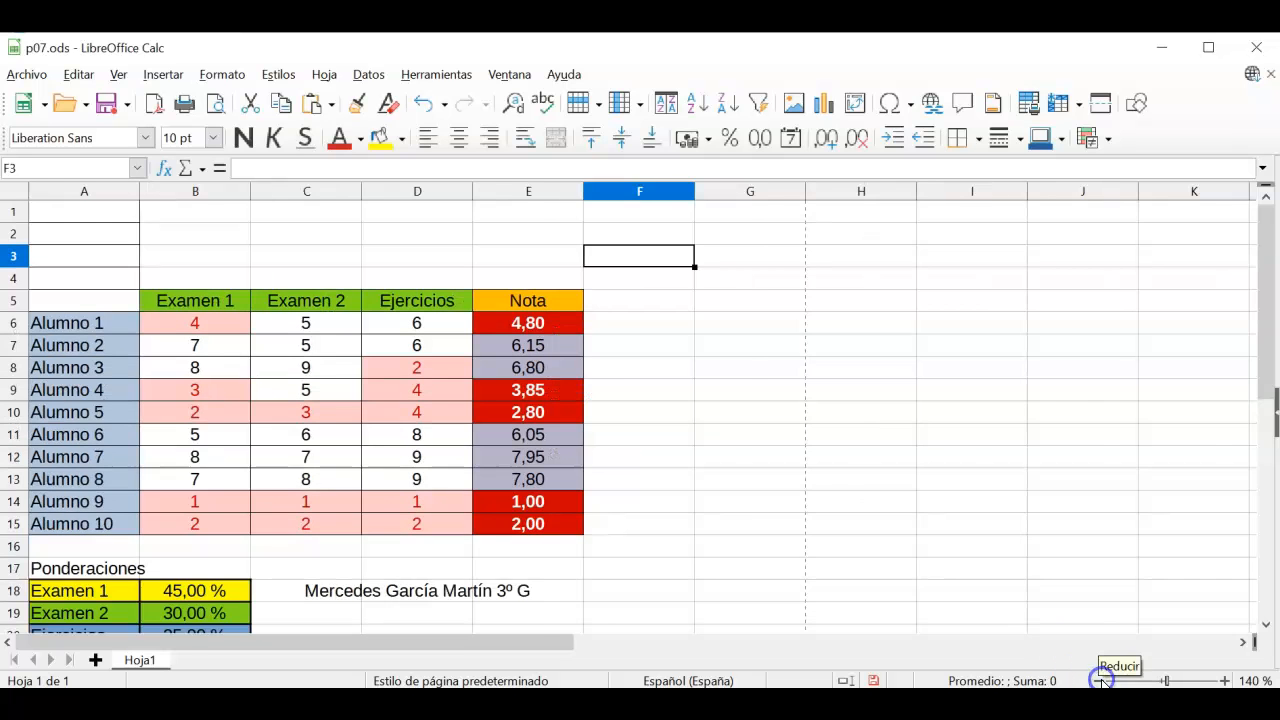
left_click(1100, 680)
left_click(1100, 680)
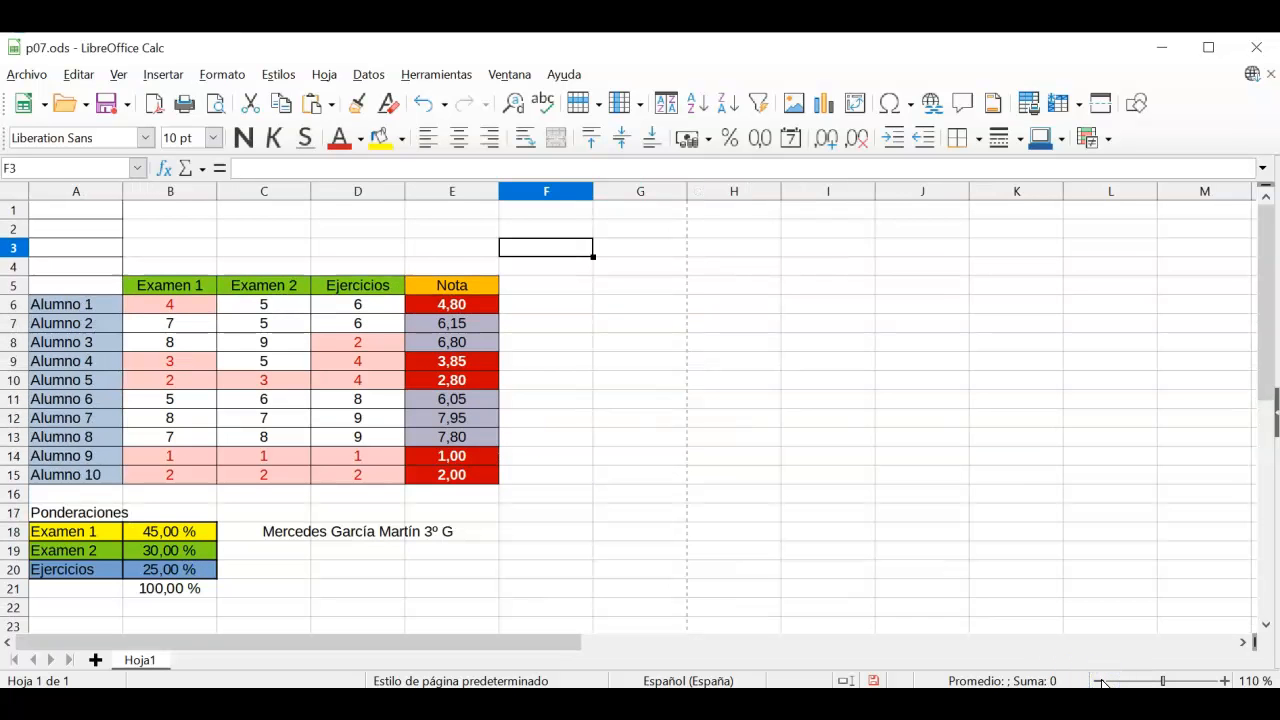
left_click(119, 75)
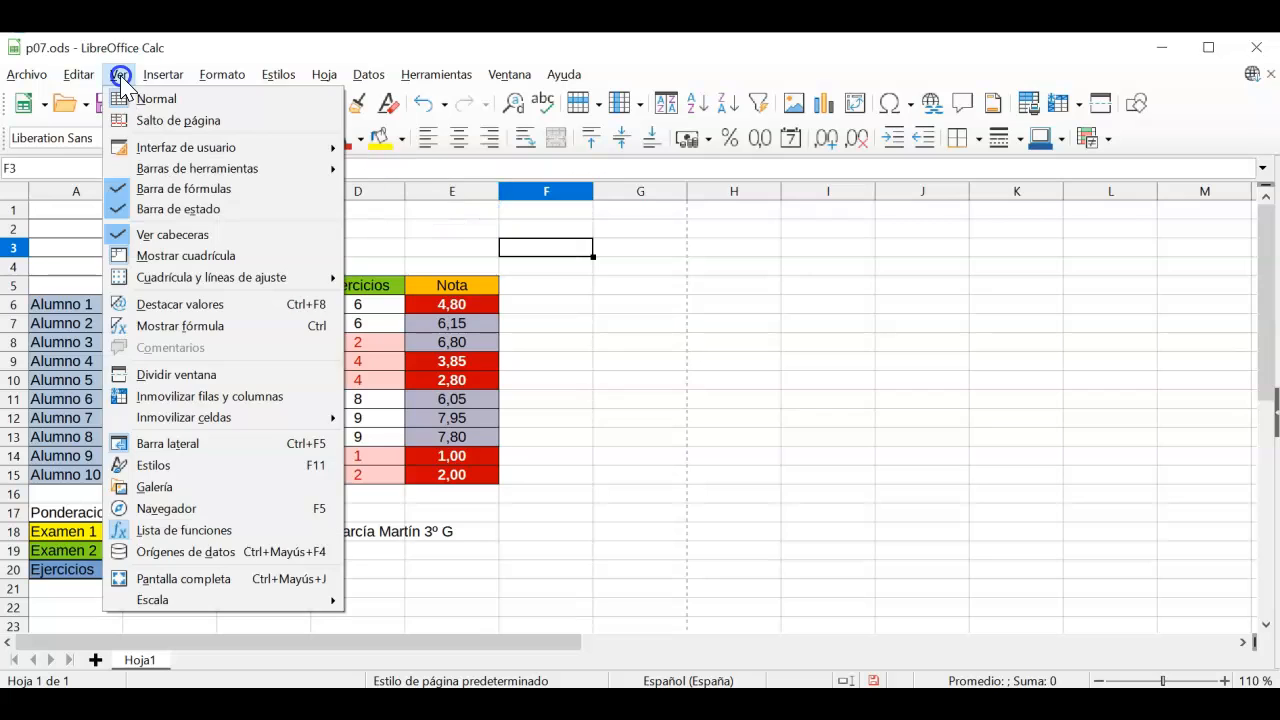
mouse_move(212, 175)
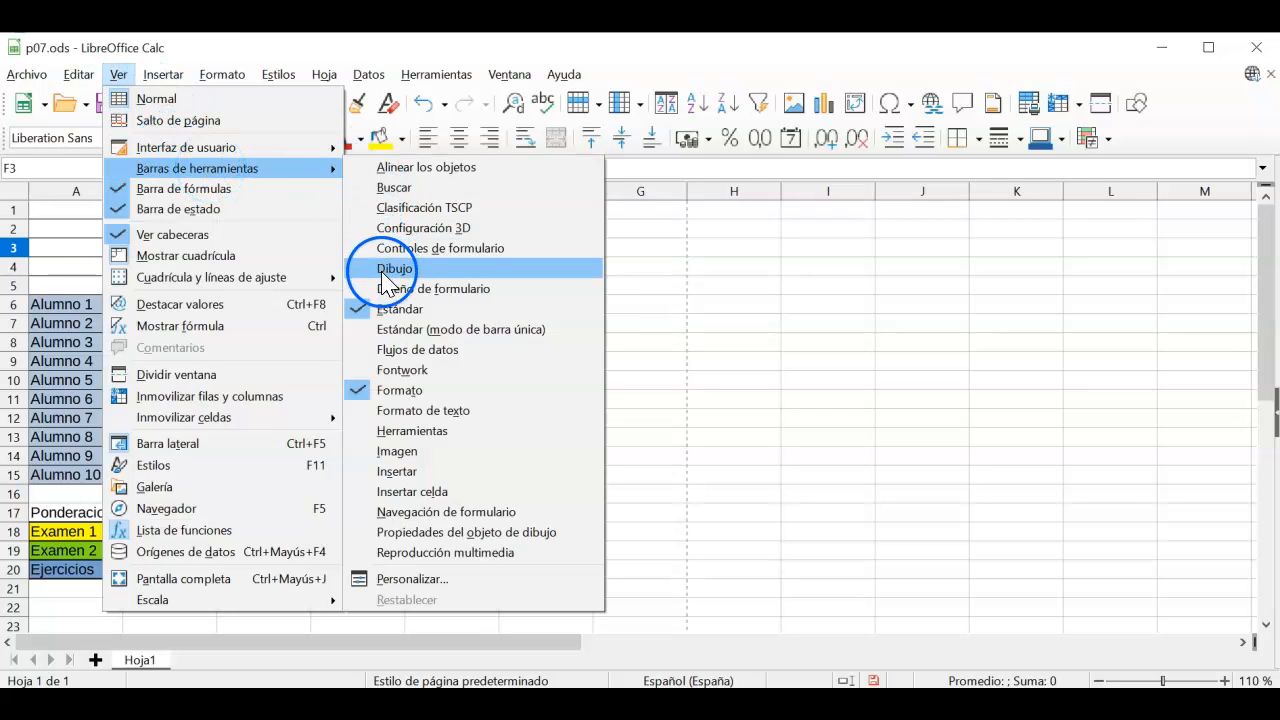
left_click(458, 268)
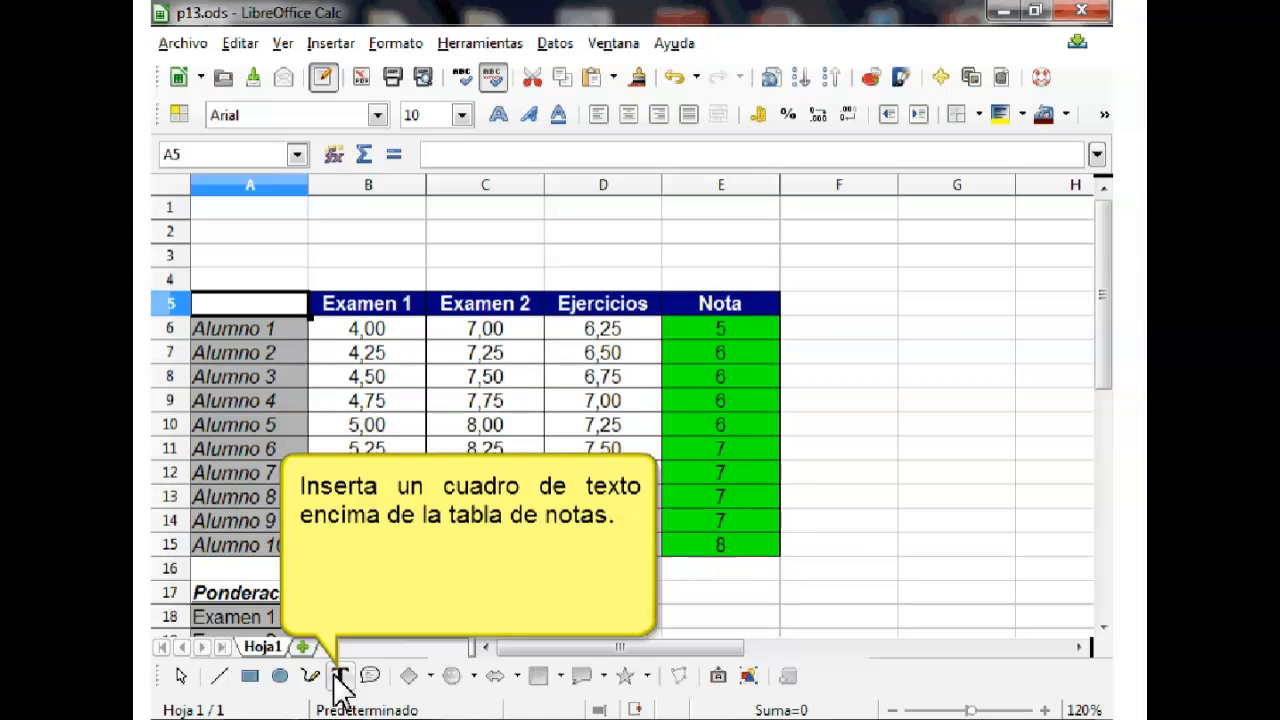
In p13.ods, insert a text box about 6.8 × 0.9 cm above the grades table reading "Notas de la 1ª evaluación".
left_click(338, 676)
left_click_drag(305, 221, 644, 262)
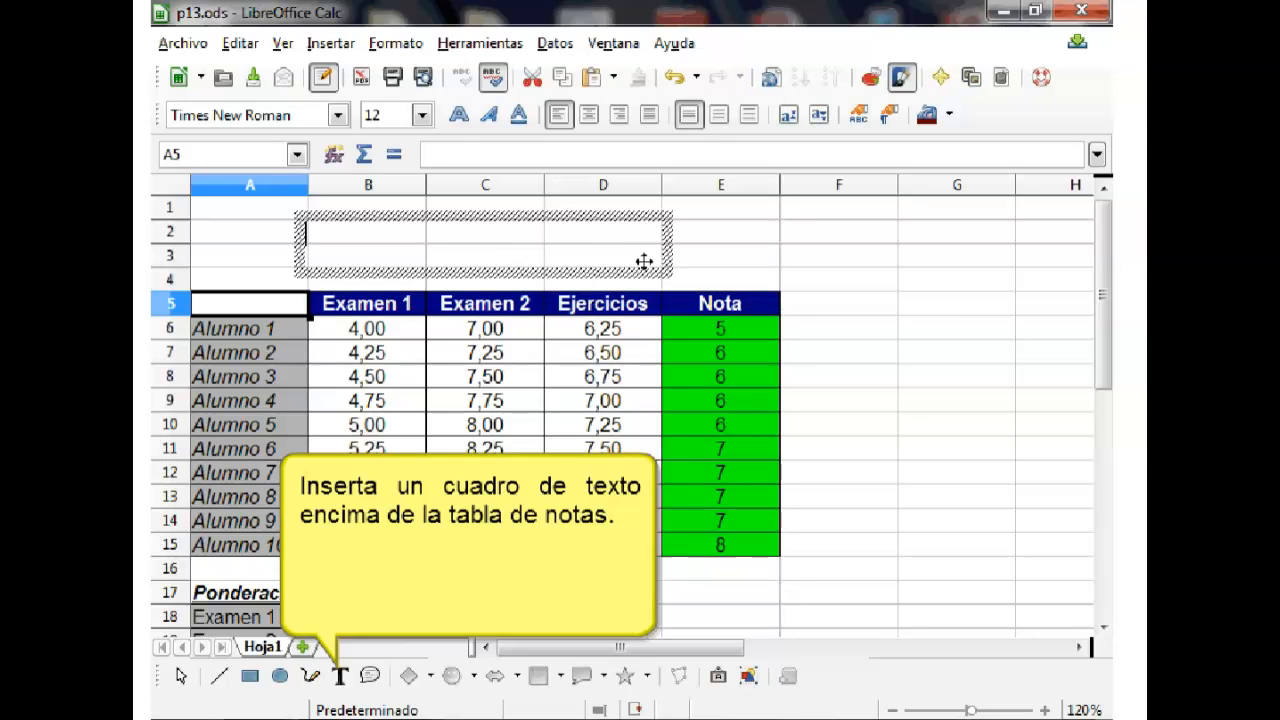
type("Notas de la 1ª evaluación")
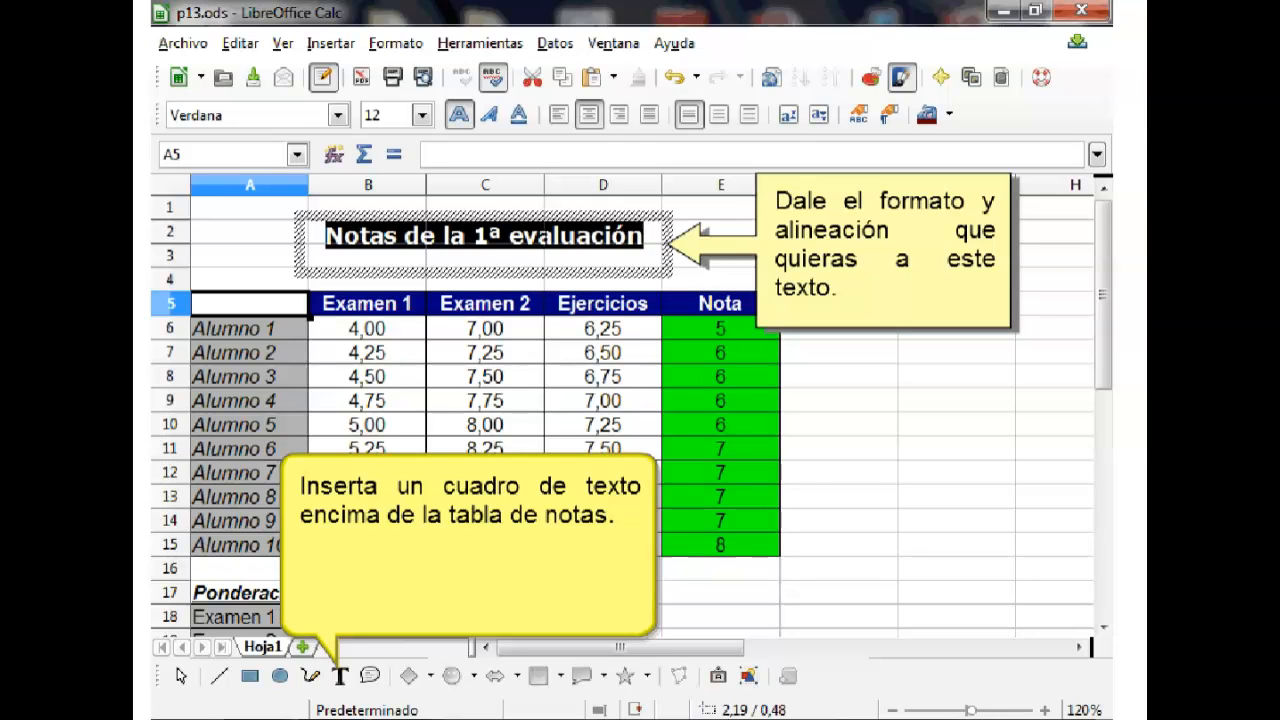
Open the Línea (line) settings for the border of the "Notas de la 1ª evaluación" text box.
left_click(614, 222)
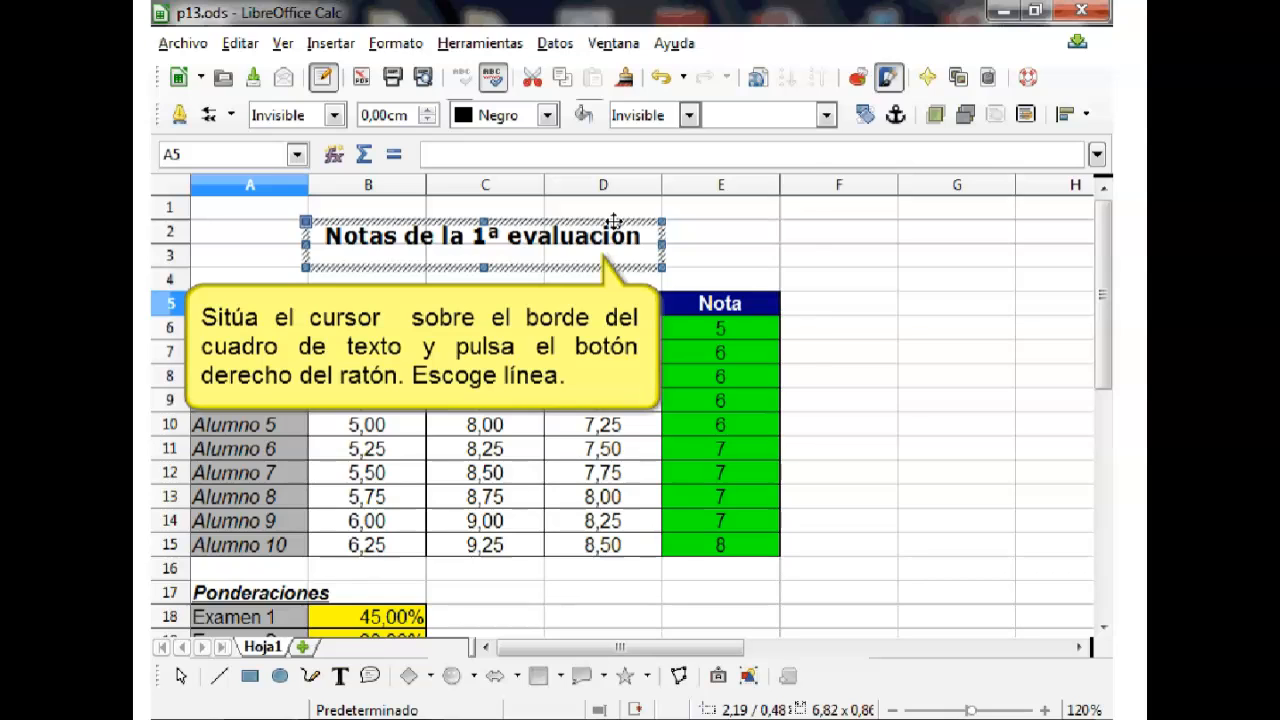
right_click(614, 222)
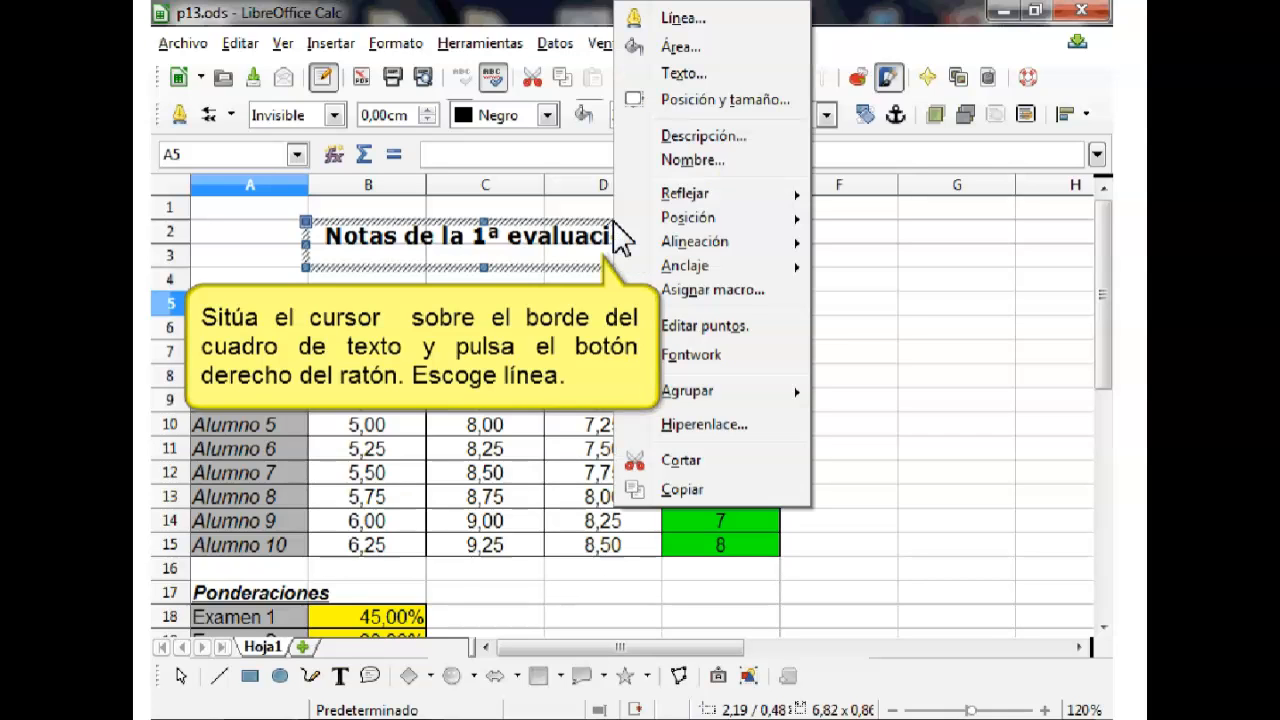
left_click(697, 19)
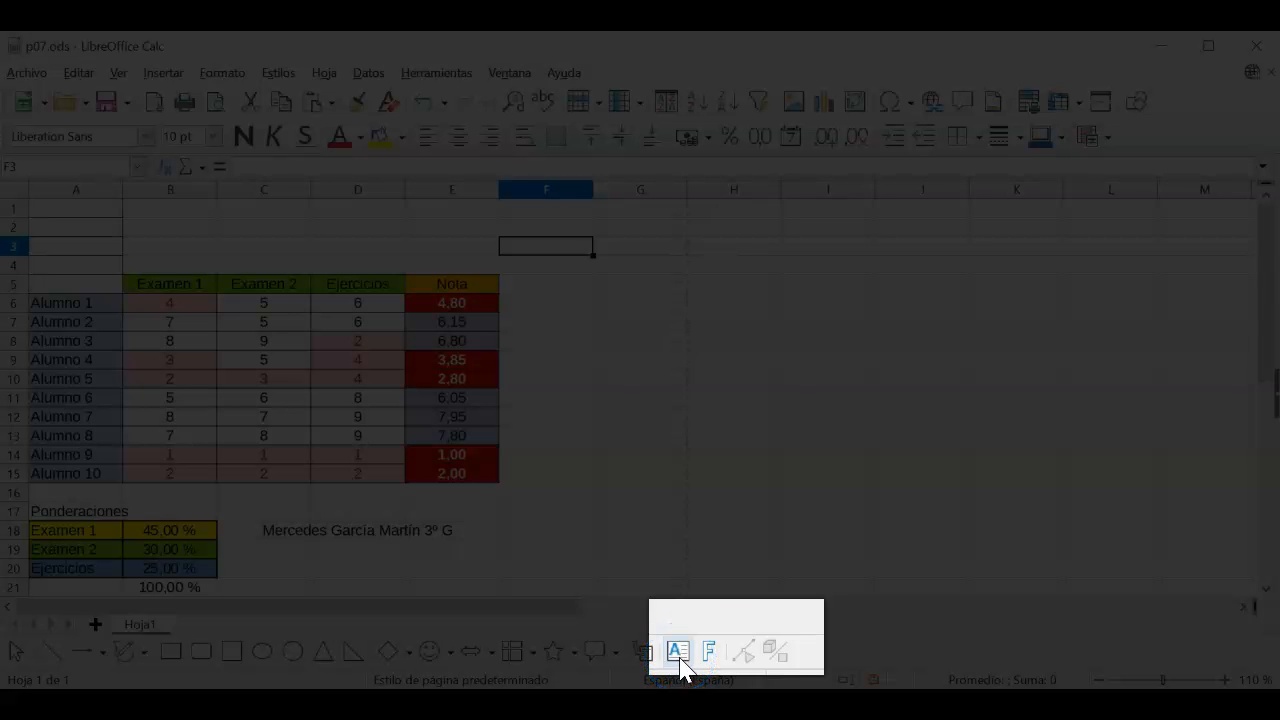
In p07.ods, insert a text box about 7.7 × 0.9 cm above the grades table reading "Notas de la 1ª evaluación".
left_click(680, 660)
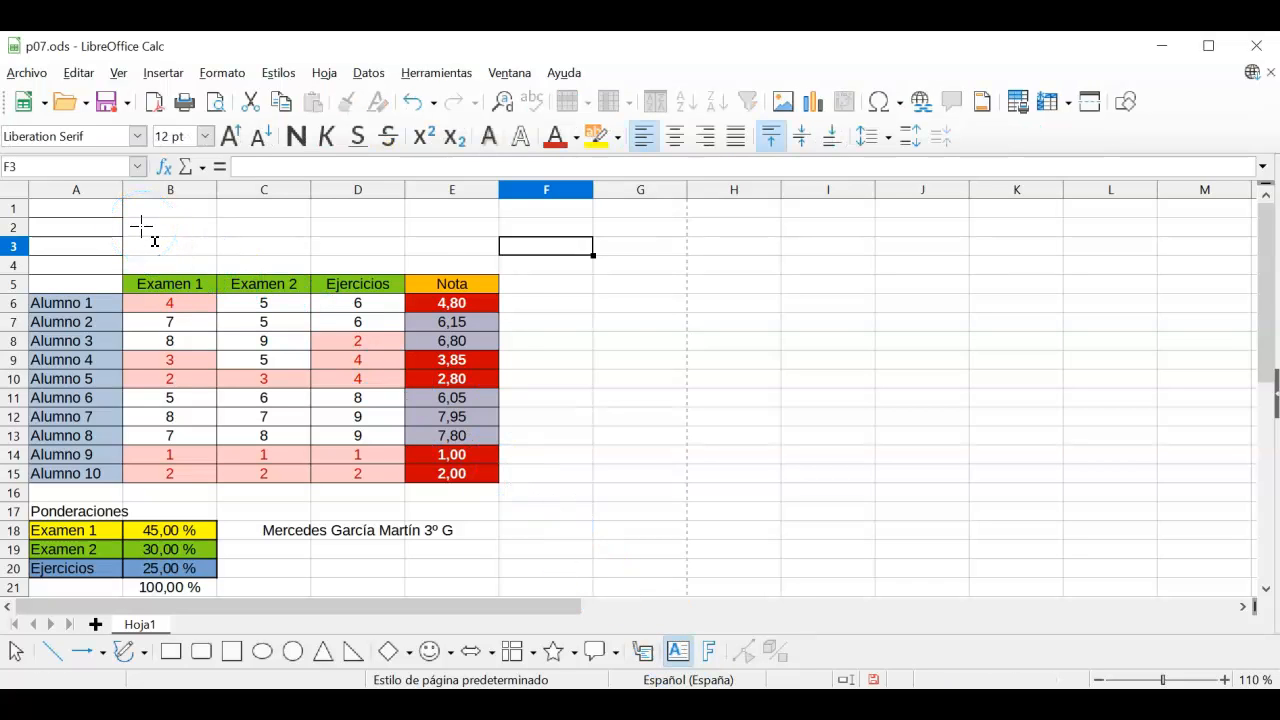
left_click_drag(140, 219, 459, 256)
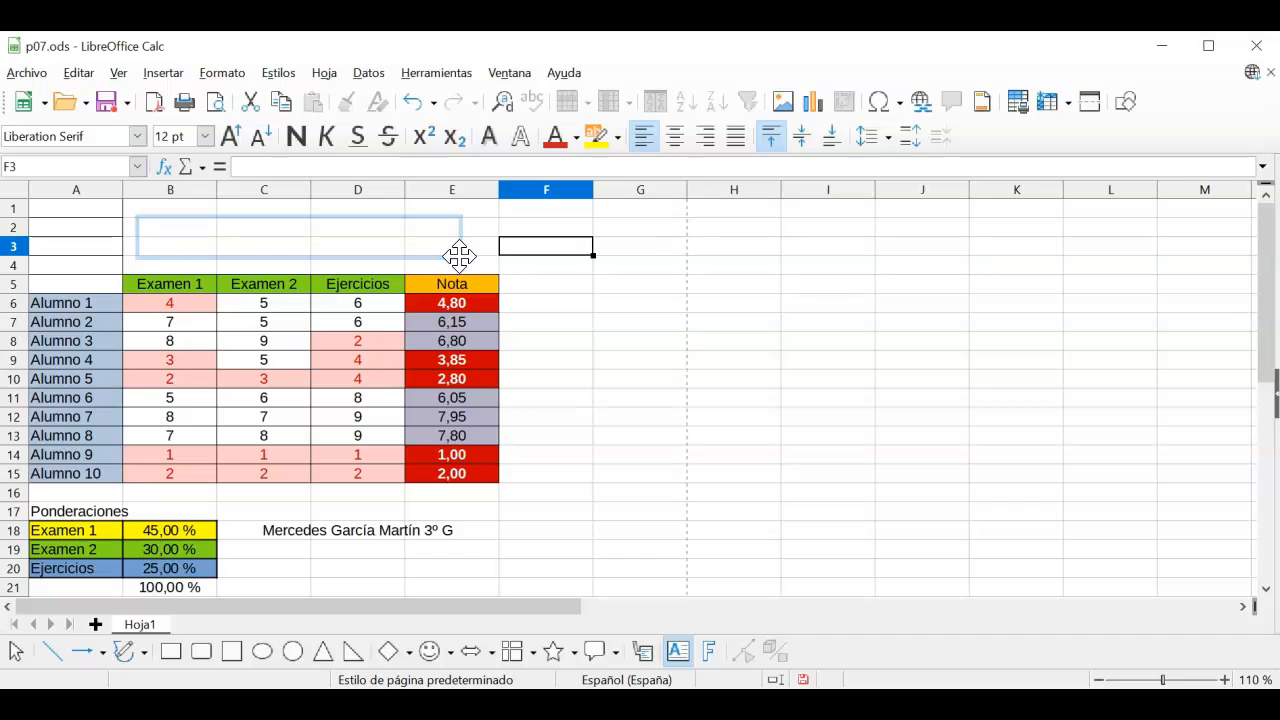
type("Nota")
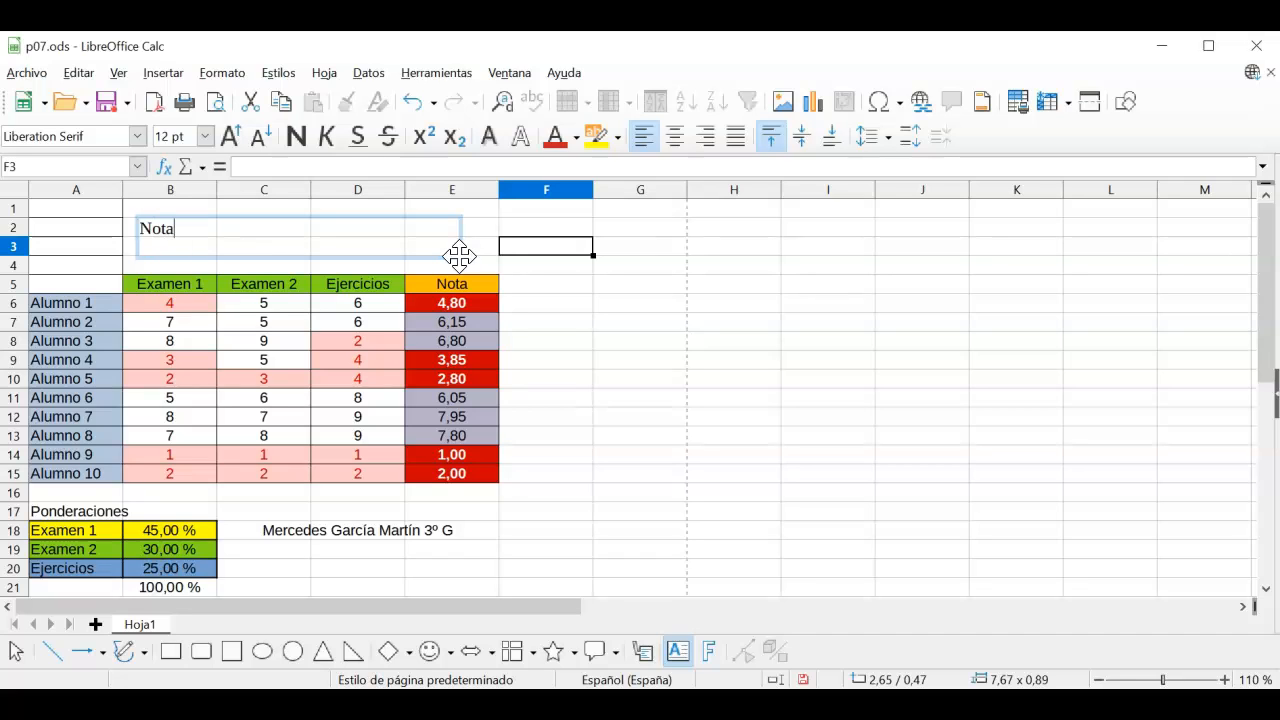
type("s de la 1ª evaluac")
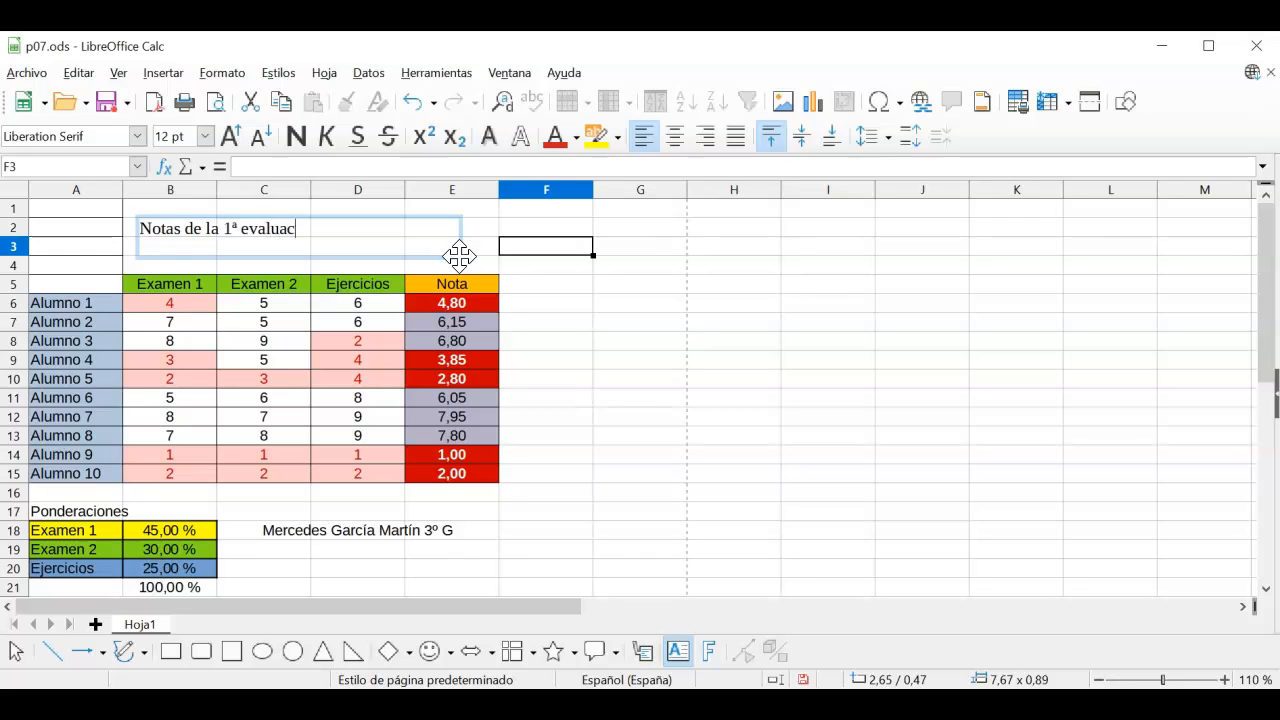
type("ión")
Set the text box title "Notas de la 1ª evaluación" to 18 pt and centre it horizontally.
left_click_drag(322, 228, 137, 218)
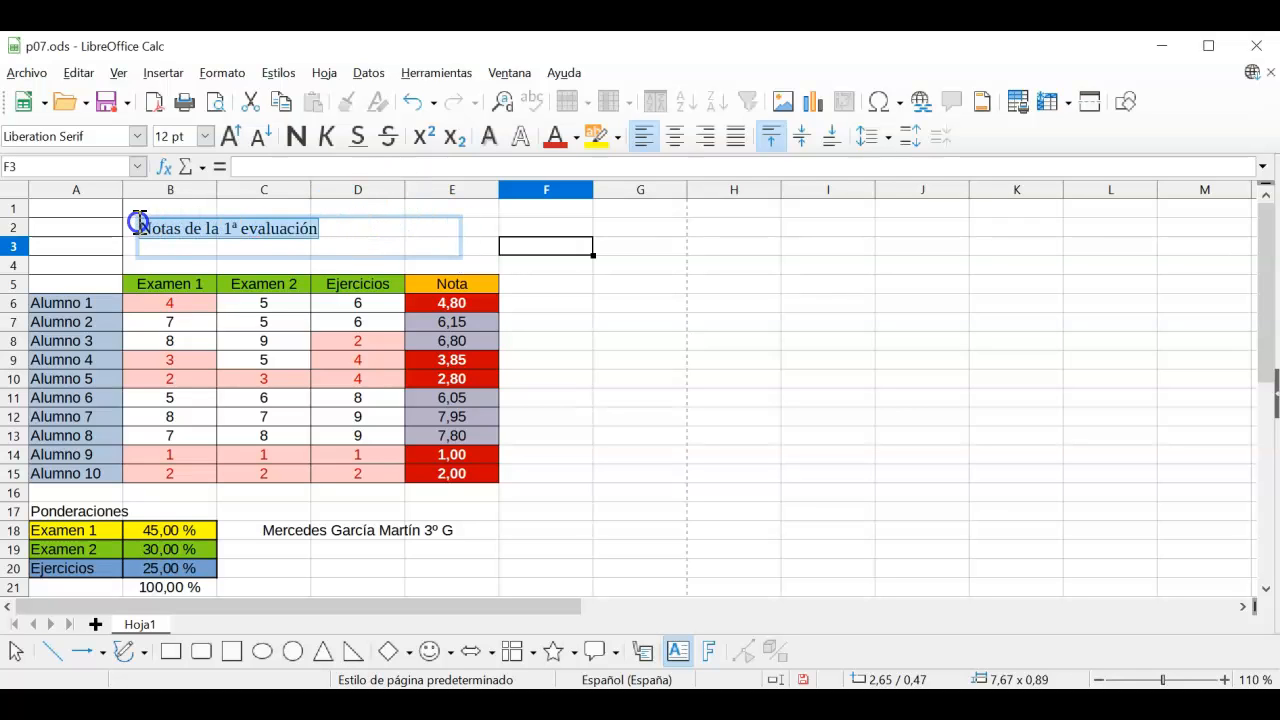
left_click(206, 138)
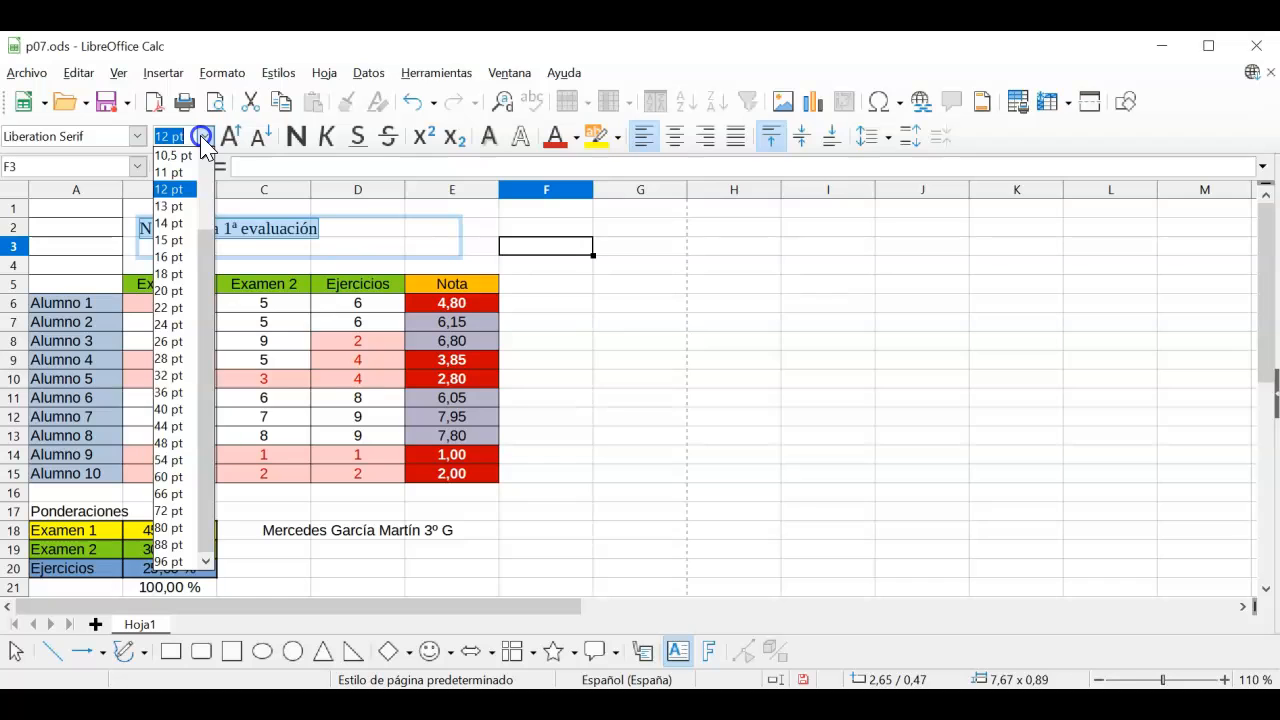
left_click(172, 274)
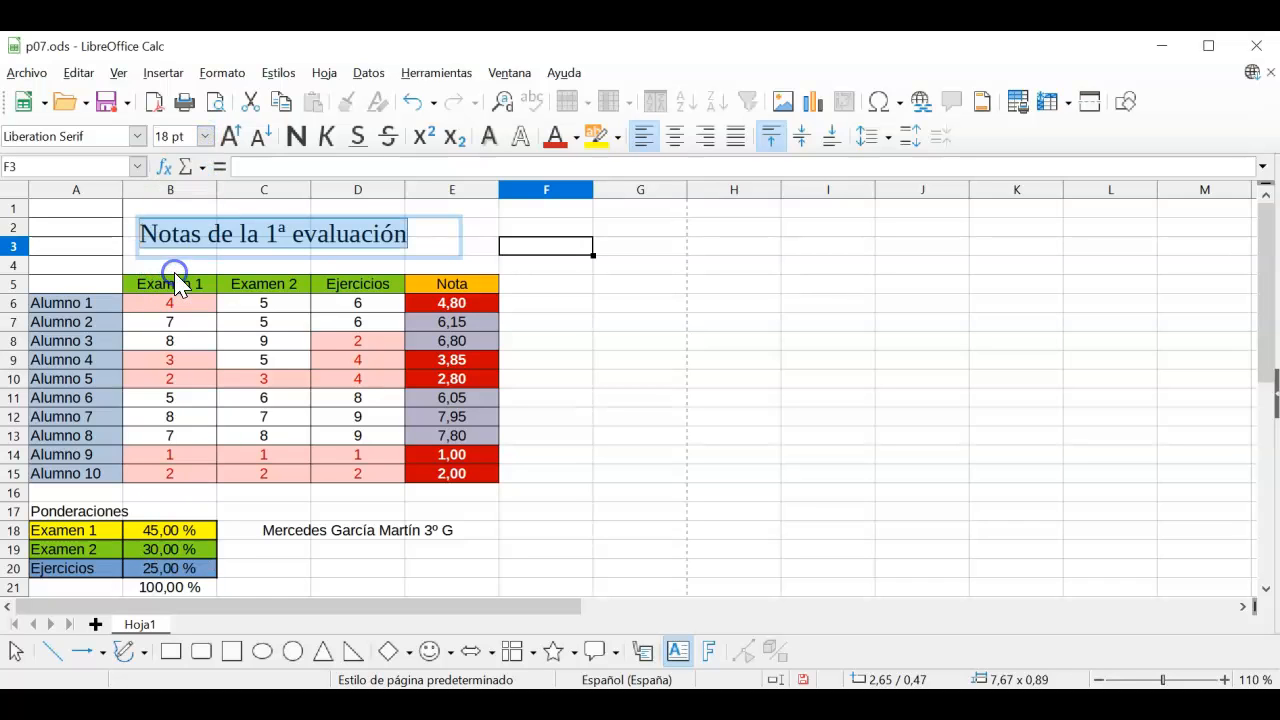
left_click(684, 140)
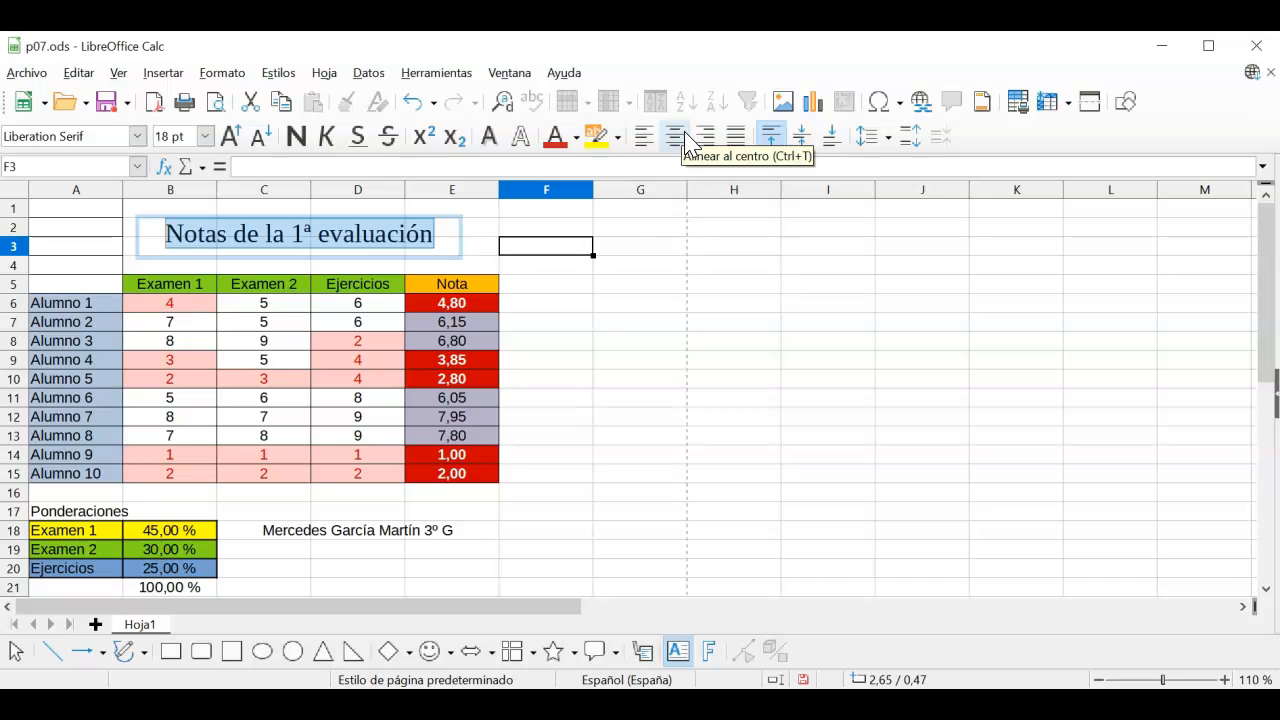
Deselect the title text box, check p07.ods enlarged in the print preview and return to the sheet.
left_click(619, 295)
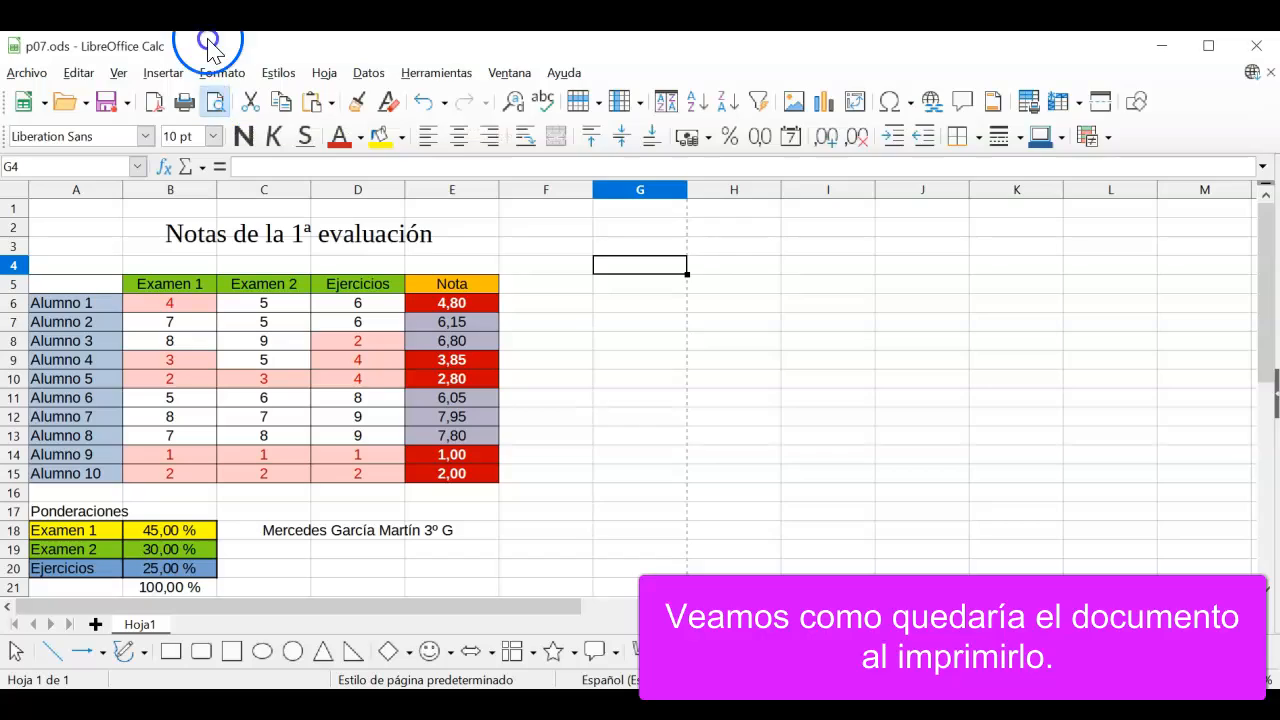
left_click(215, 102)
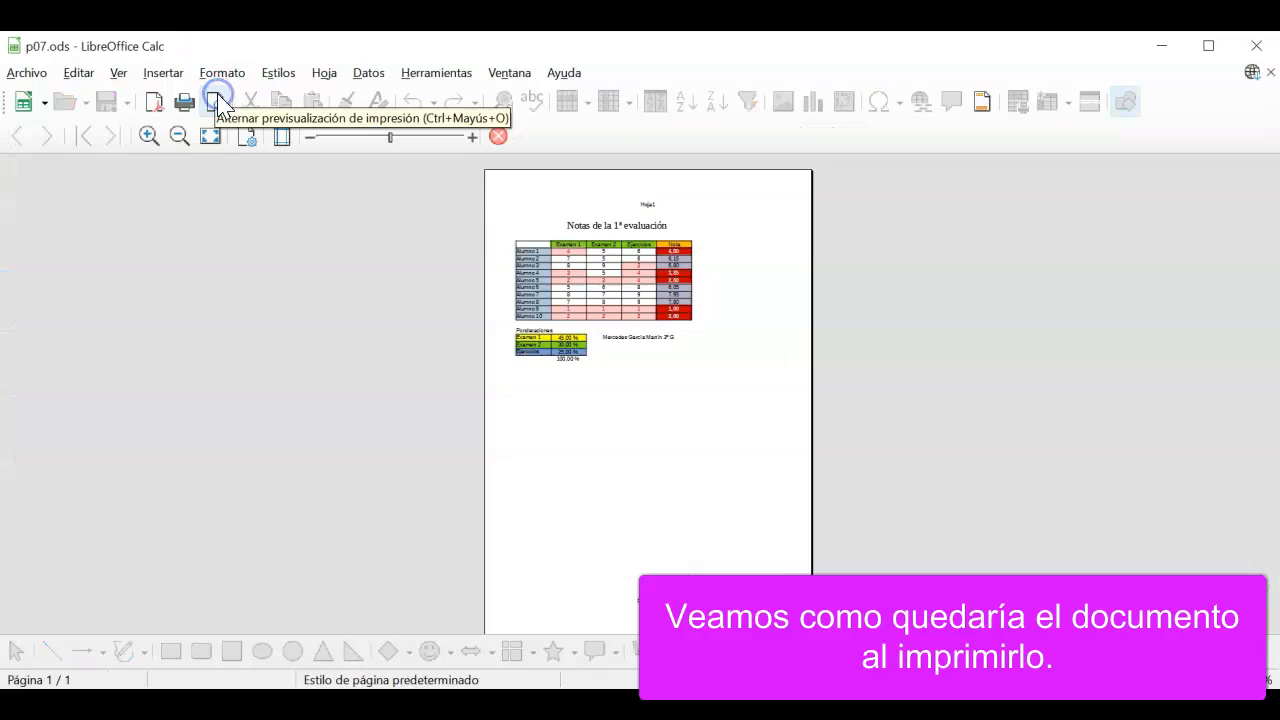
left_click(150, 135)
left_click(150, 135)
left_click(150, 135)
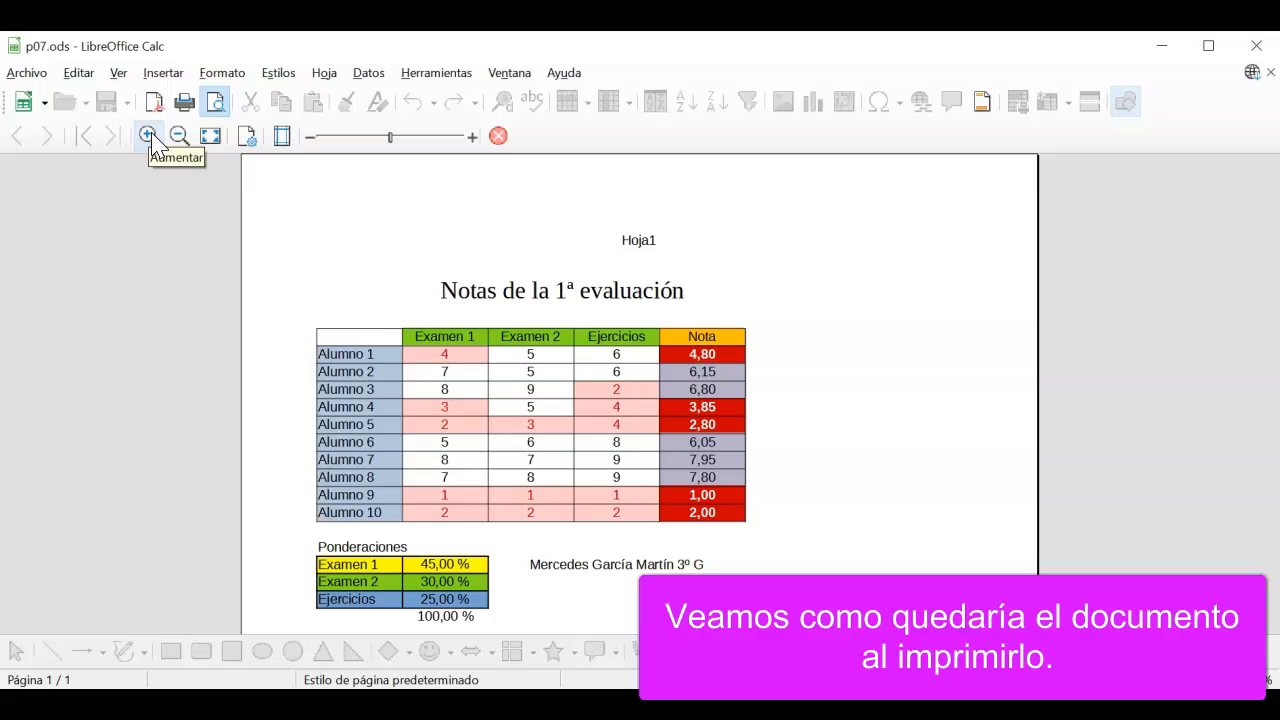
left_click(498, 136)
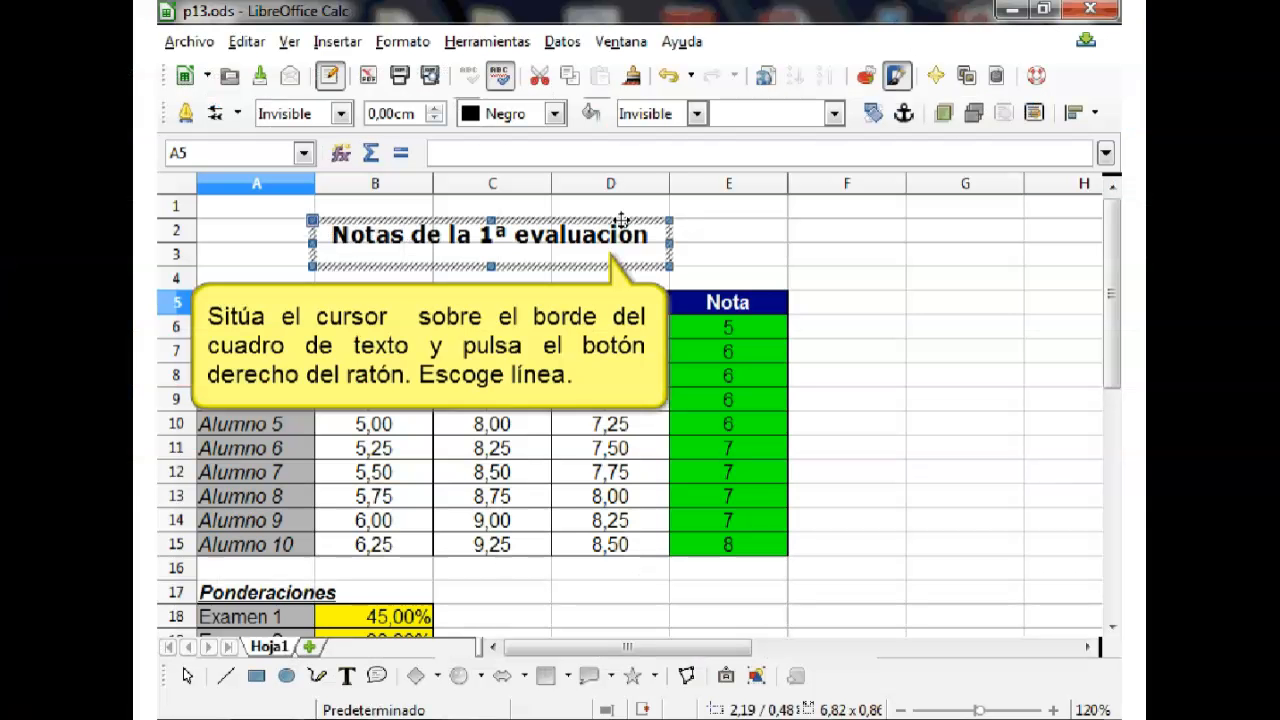
In p13.ods, give the "Notas de la 1ª evaluación" text box a continuous border line in Azul, 0,10 cm wide.
right_click(622, 222)
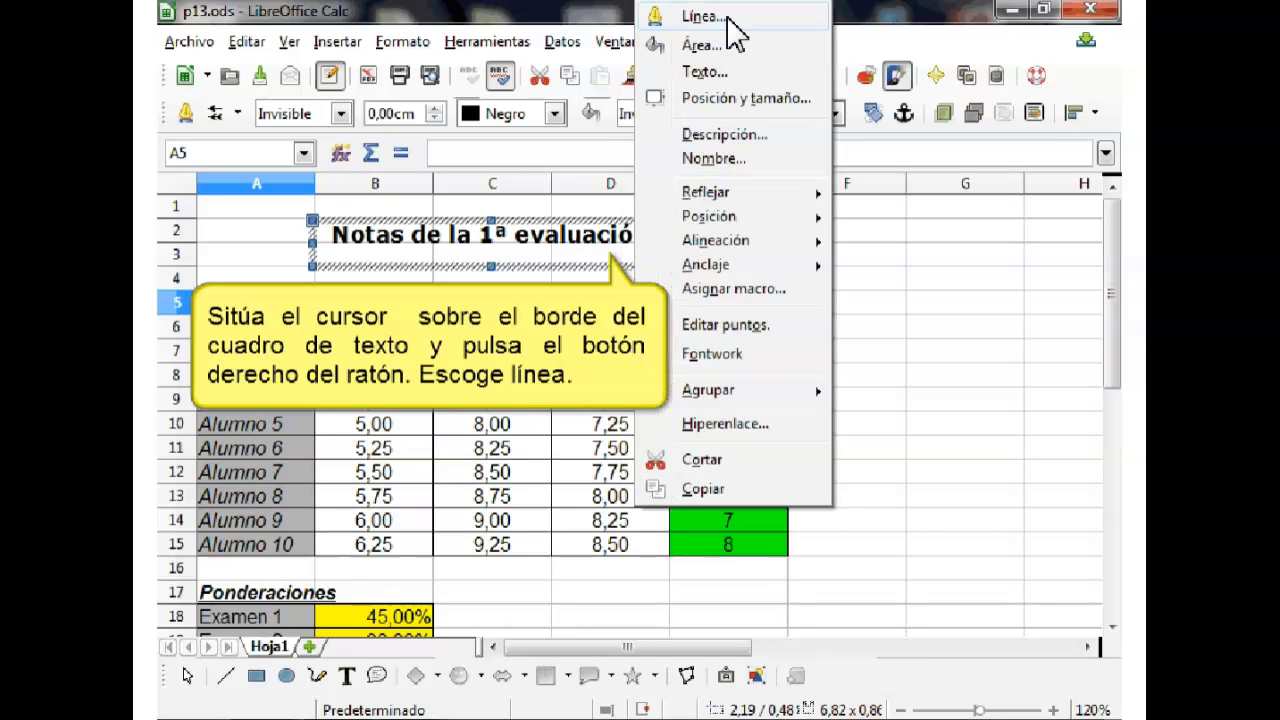
left_click(705, 17)
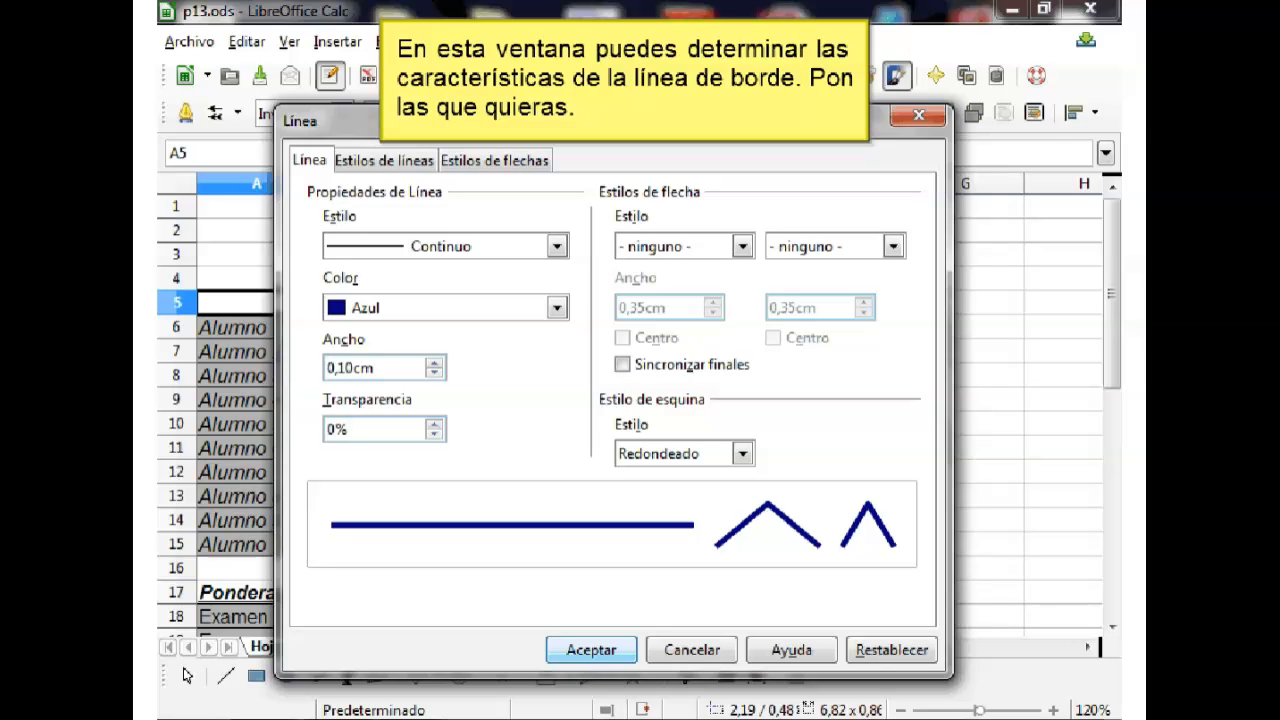
left_click(378, 162)
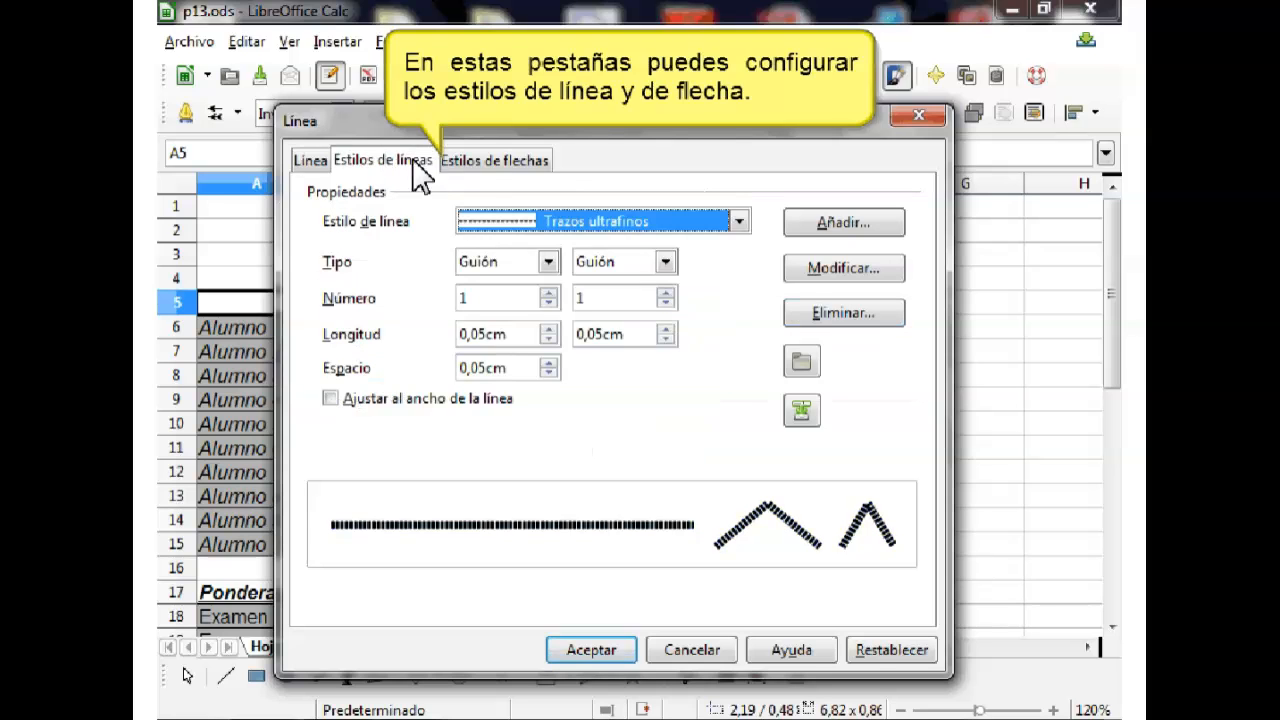
left_click(483, 162)
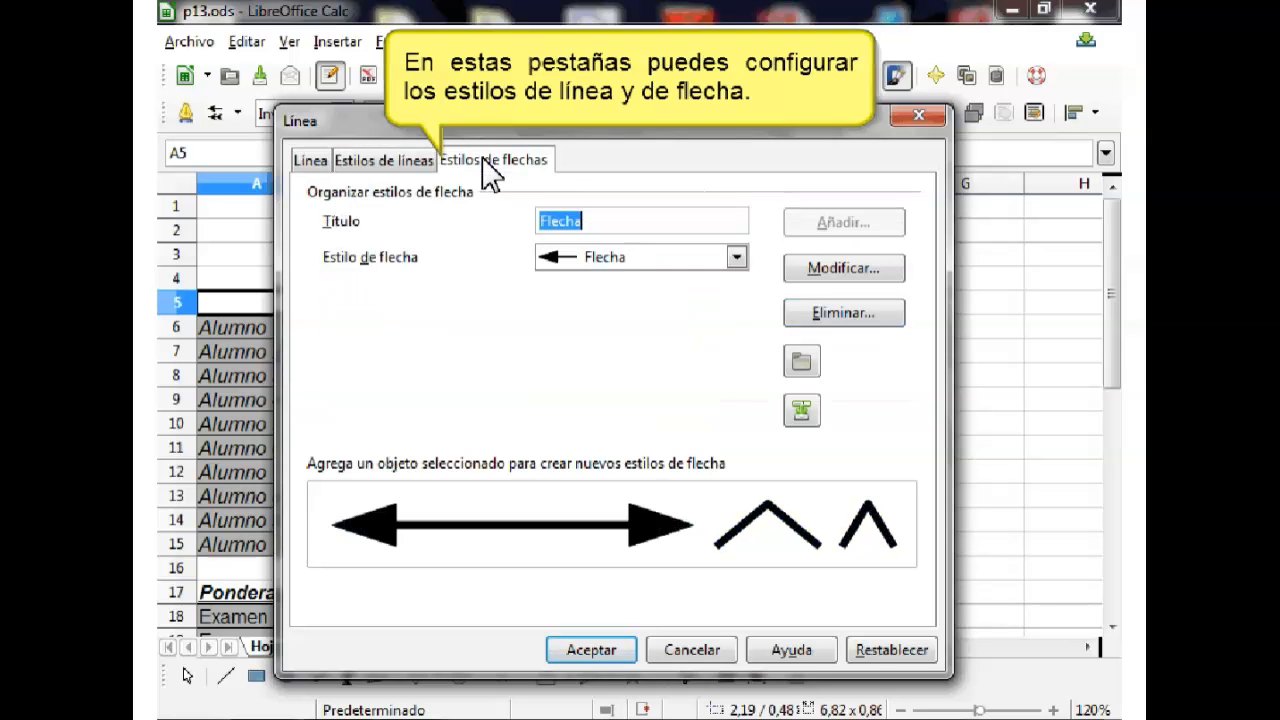
left_click(592, 650)
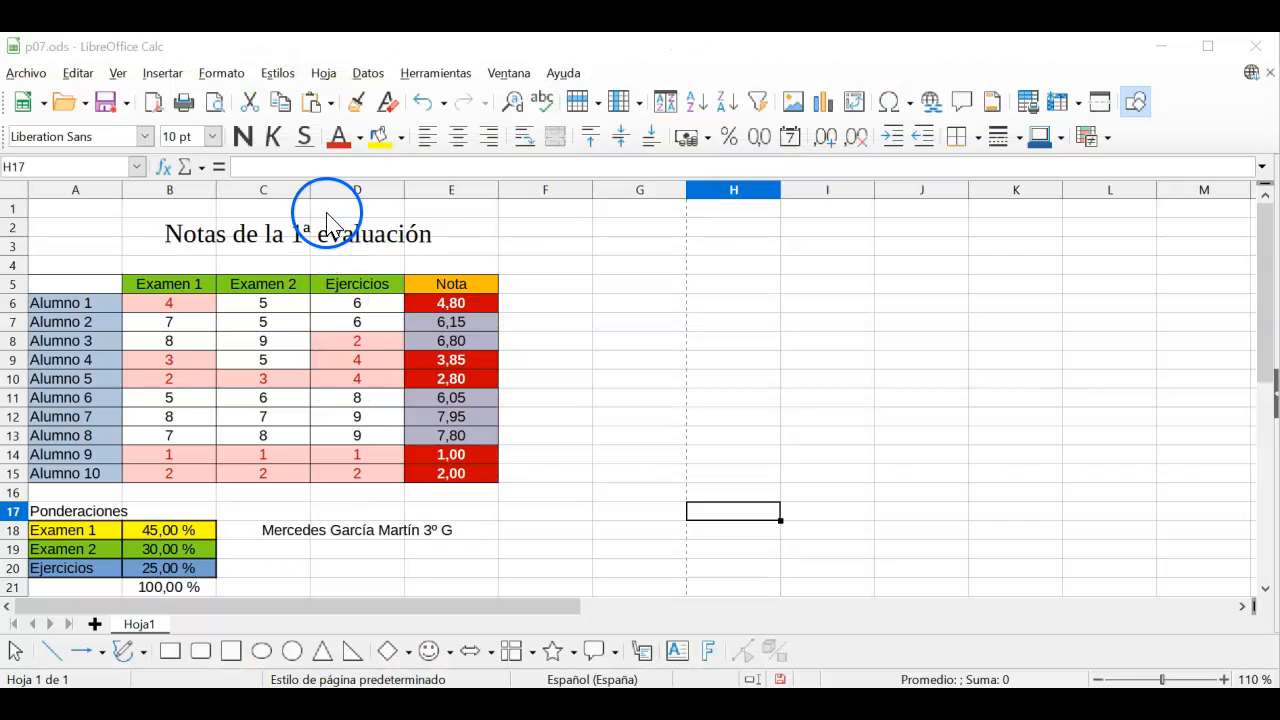
In p07.ods, set the border line of the "Notas de la 1ª evaluación" text box to style Continuo and colour Verde.
left_click(320, 242)
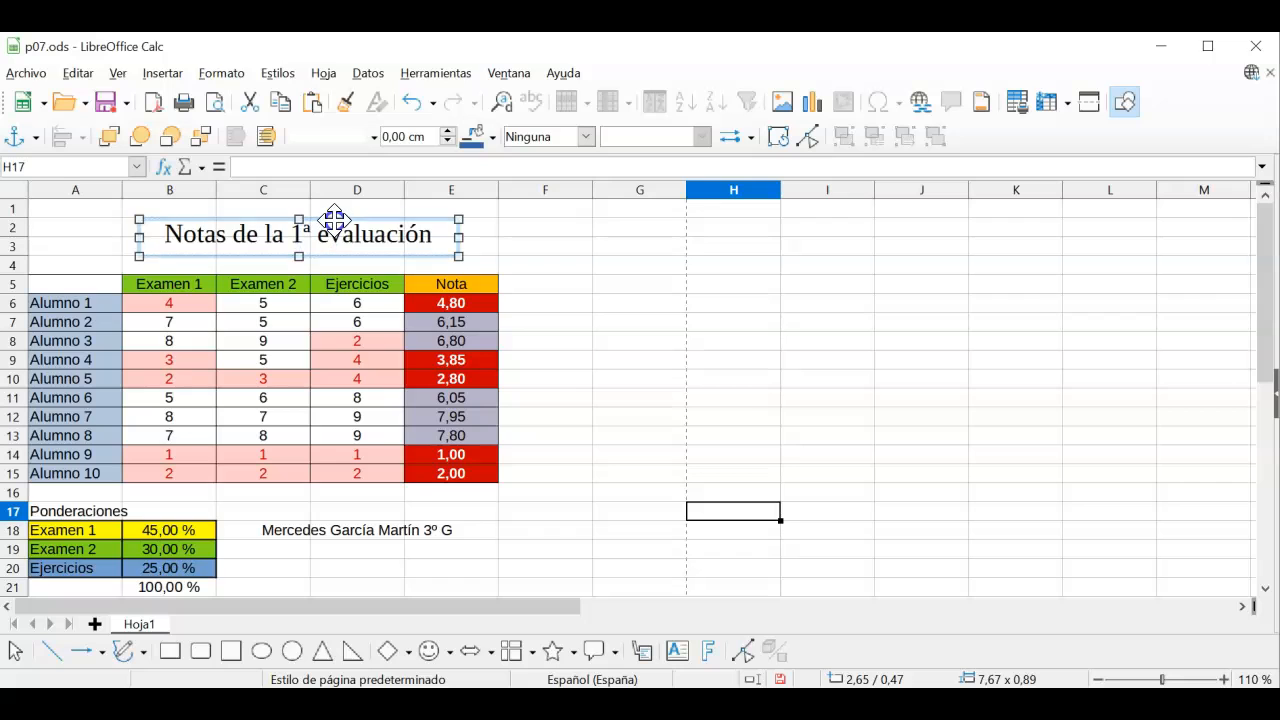
right_click(337, 223)
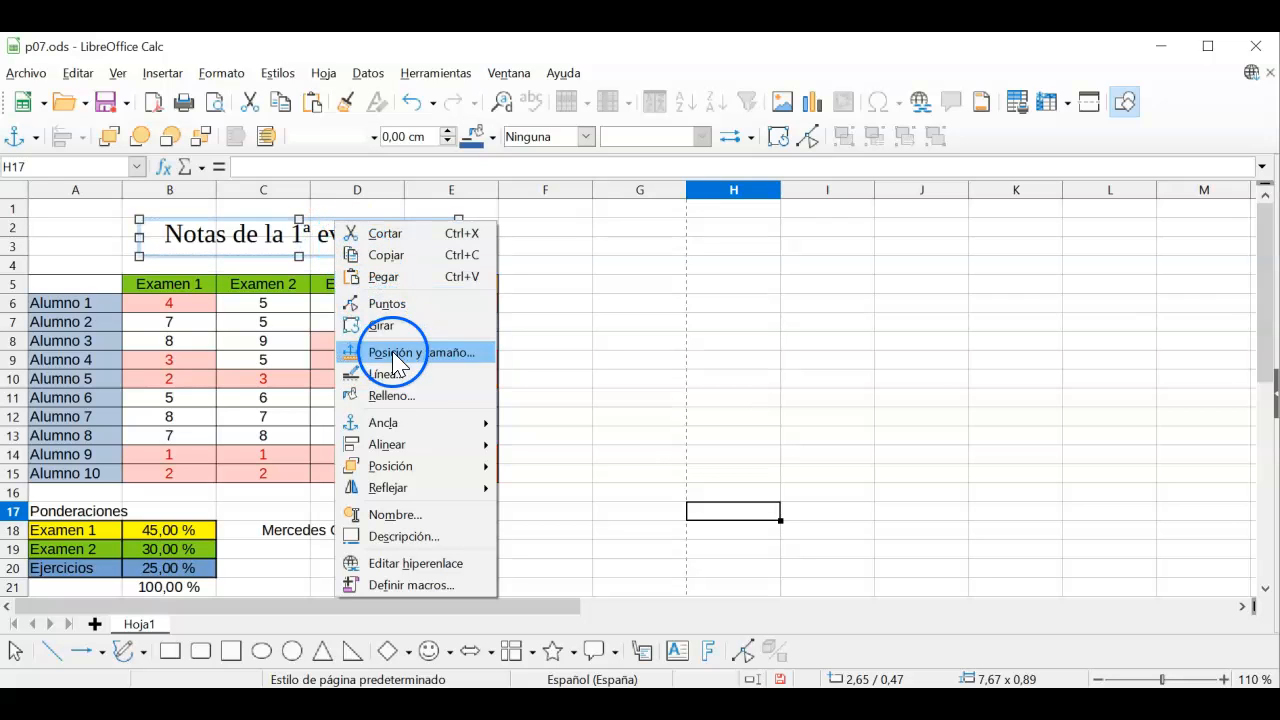
left_click(440, 388)
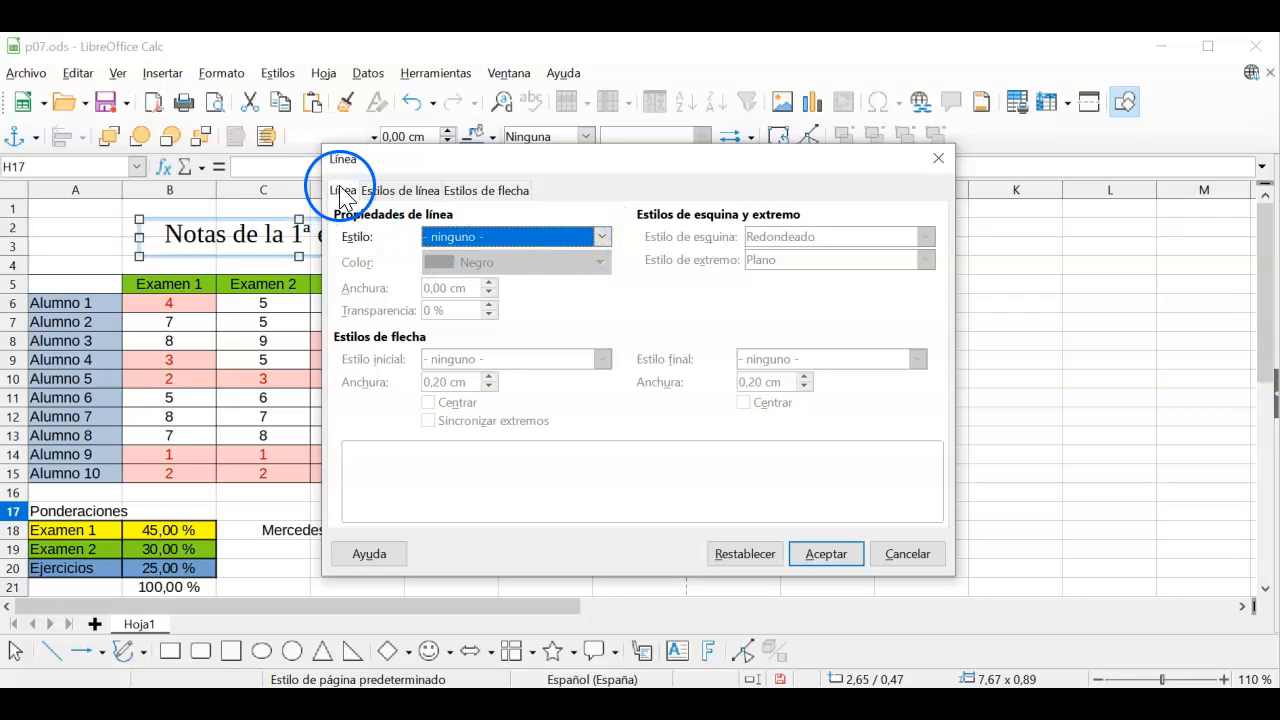
left_click(603, 237)
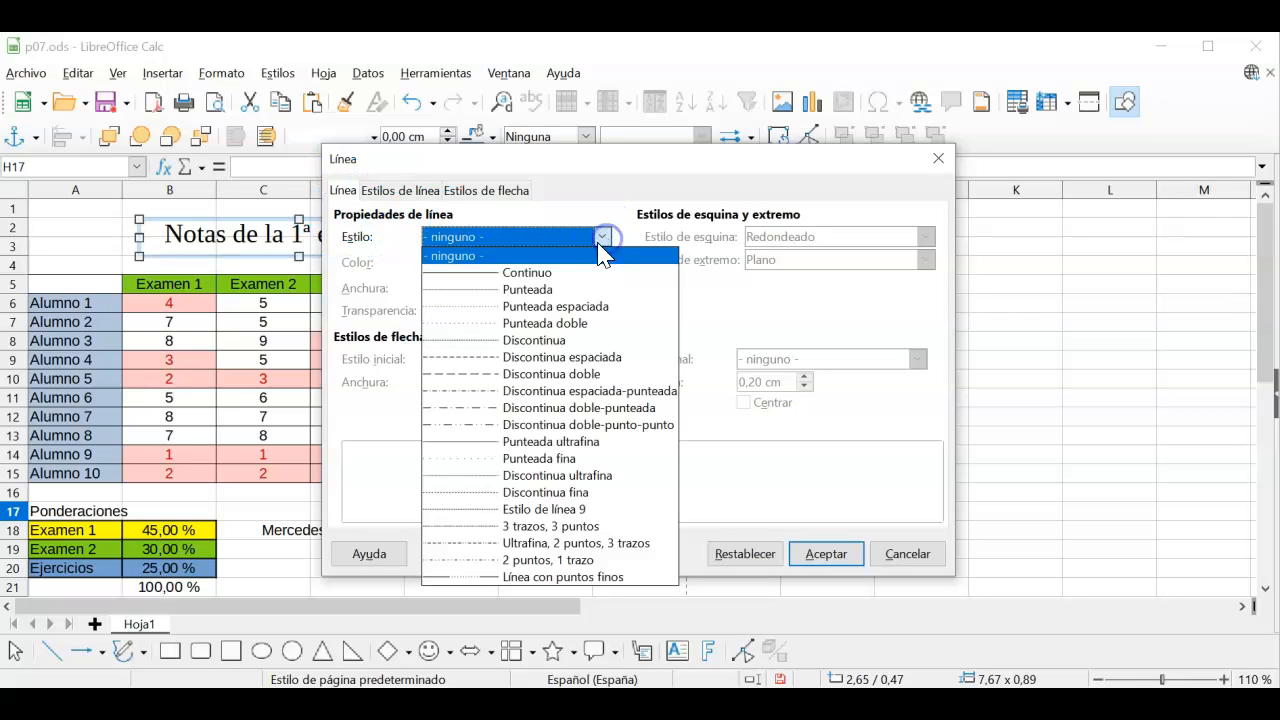
left_click(490, 272)
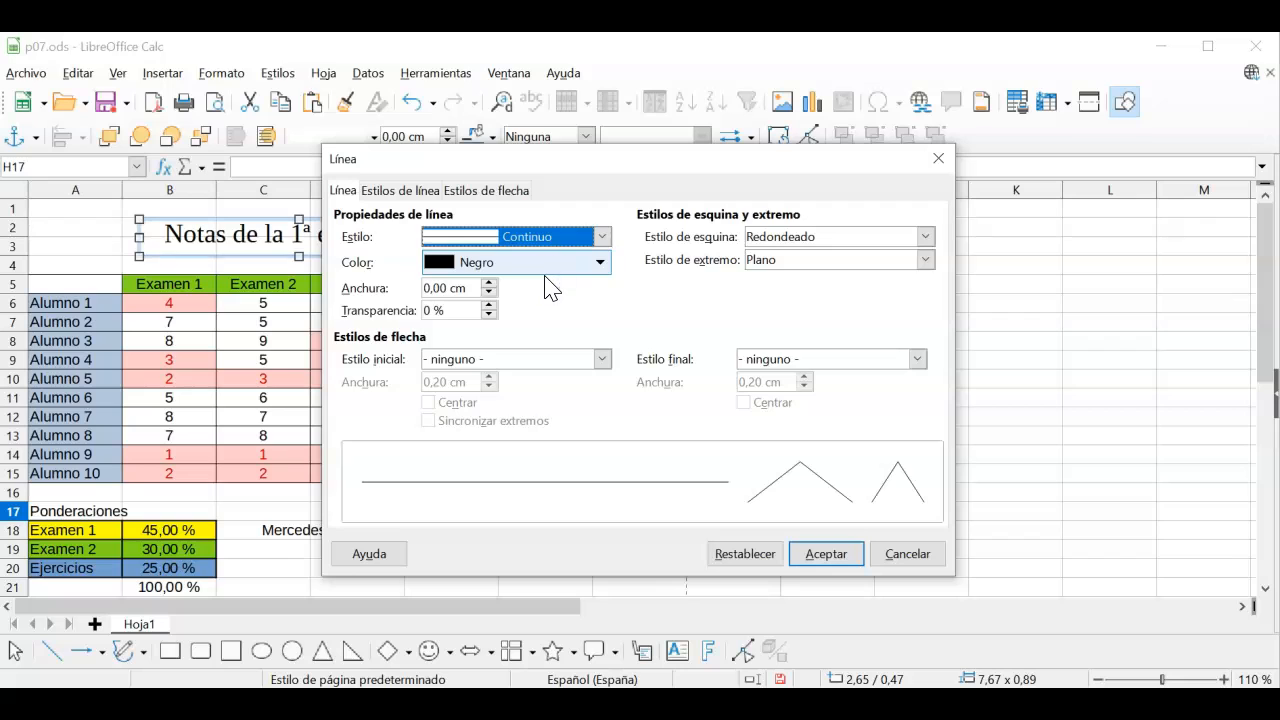
left_click(601, 263)
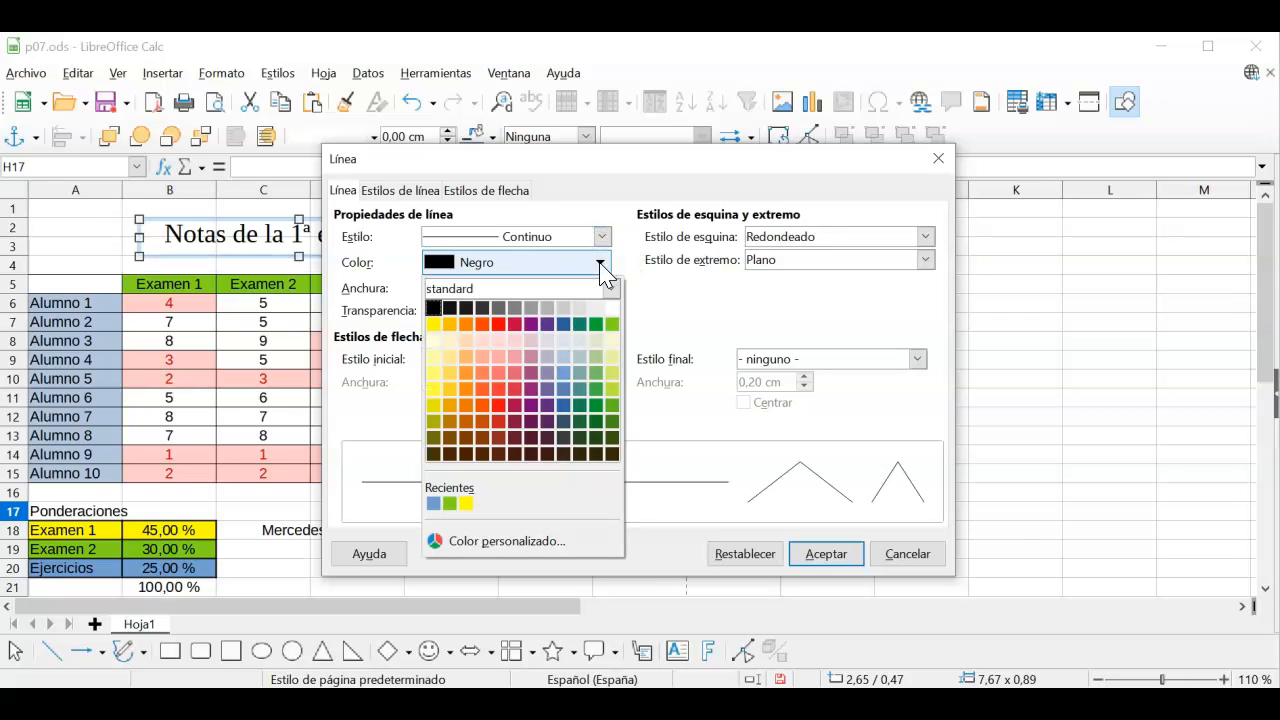
left_click(596, 323)
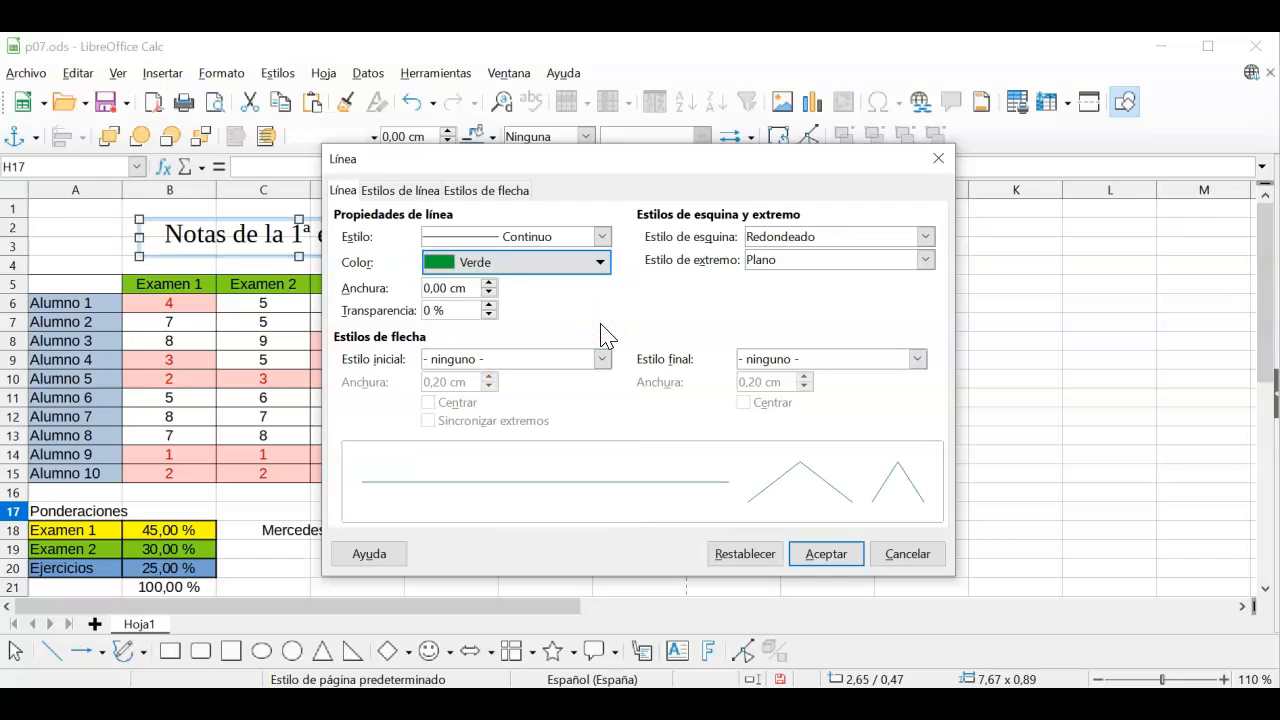
Set the width of the title text box's border line to 0,20 cm.
left_click(488, 284)
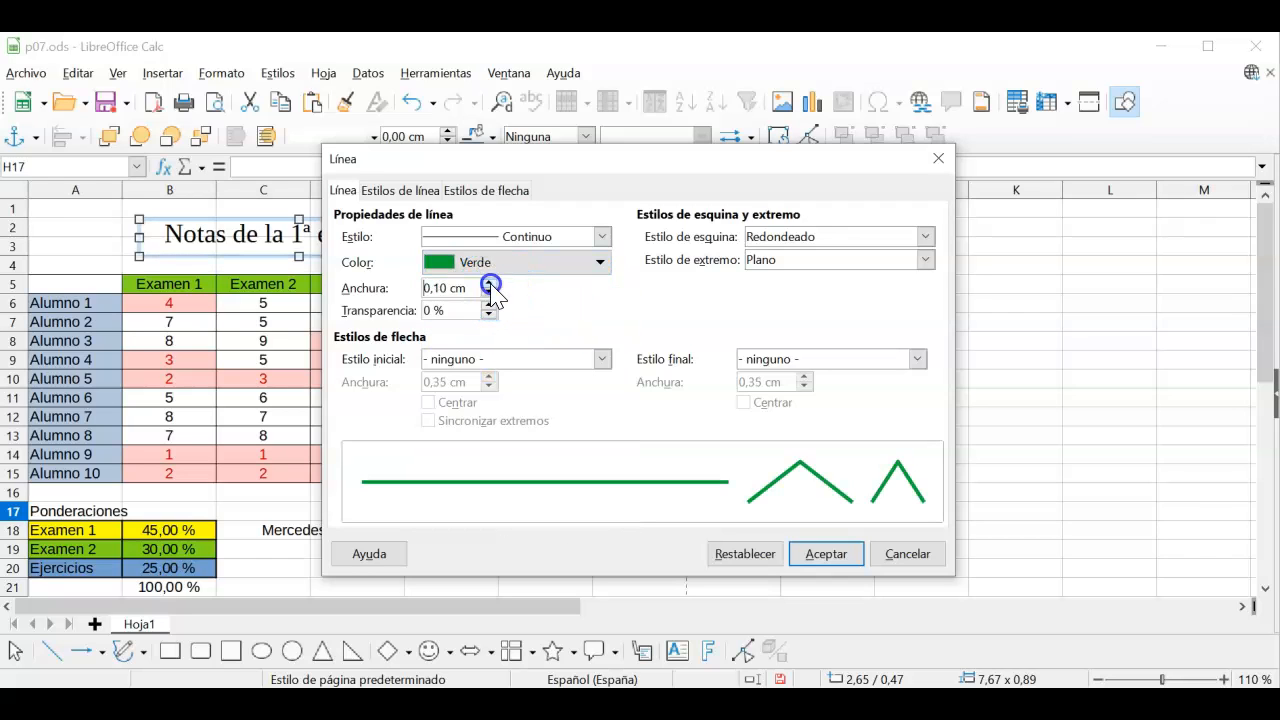
left_click(489, 284)
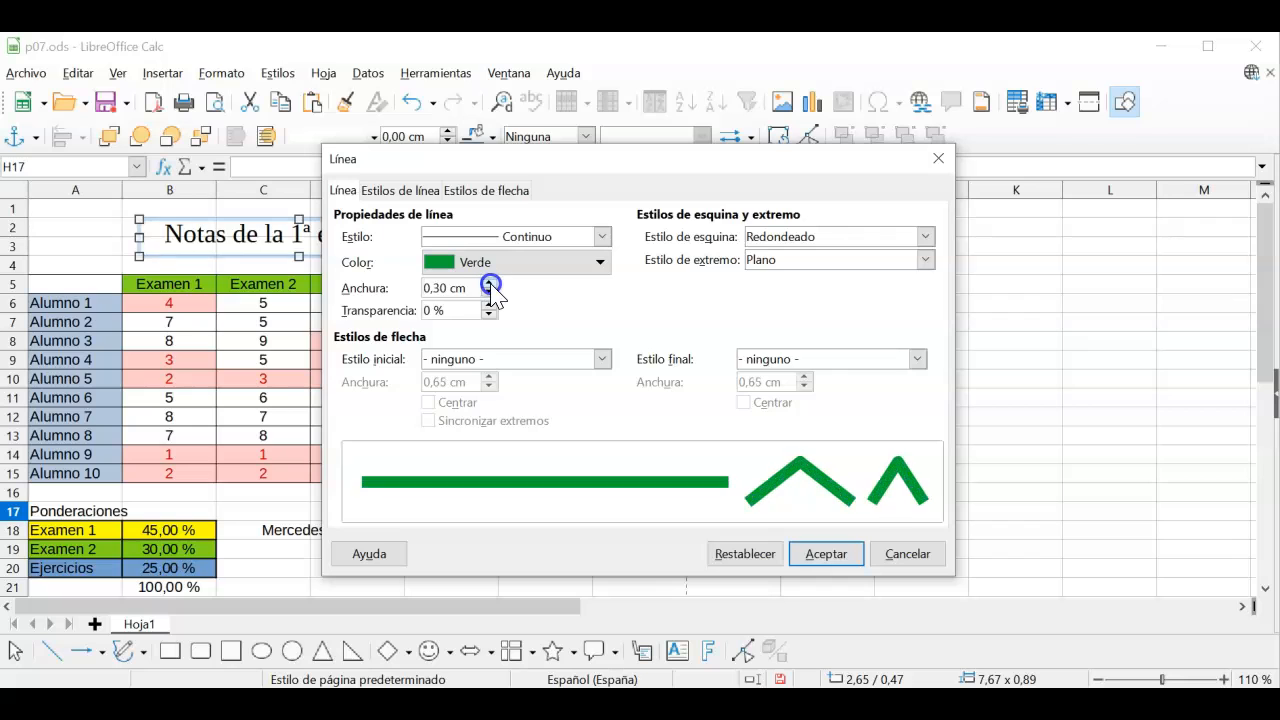
left_click(489, 284)
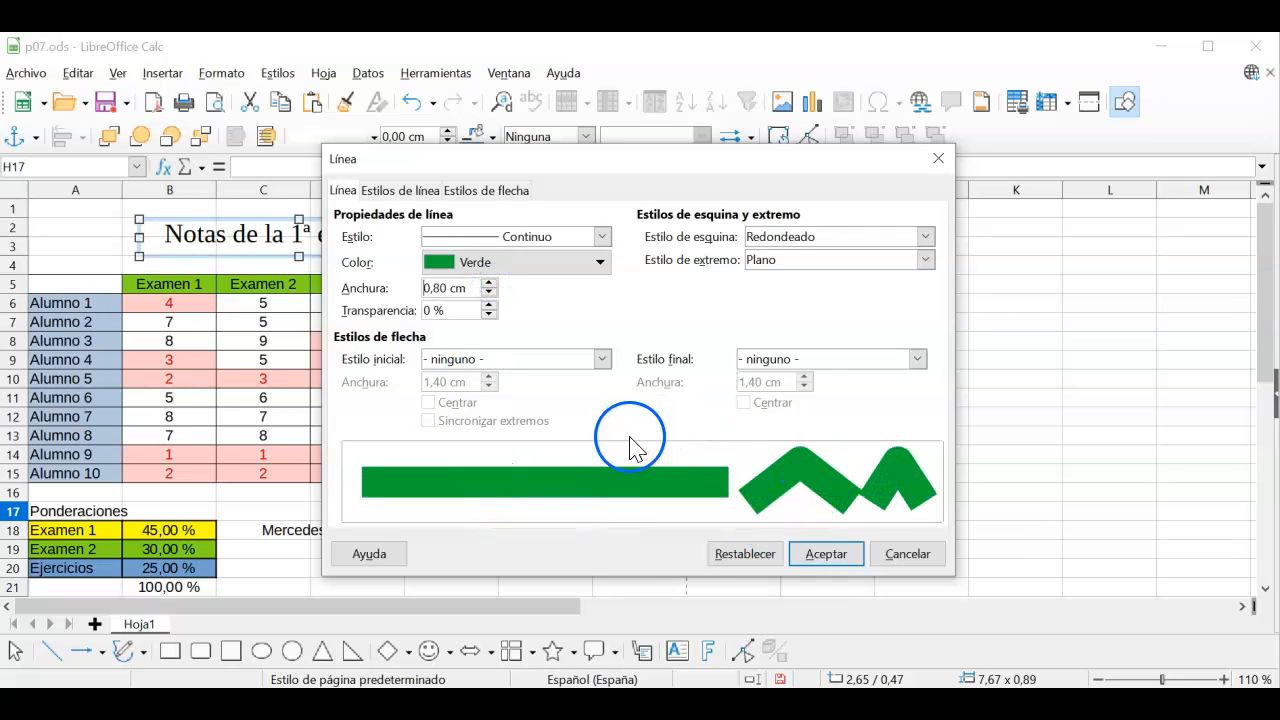
left_click(489, 293)
left_click(489, 293)
left_click(489, 293)
left_click(489, 293)
left_click(489, 293)
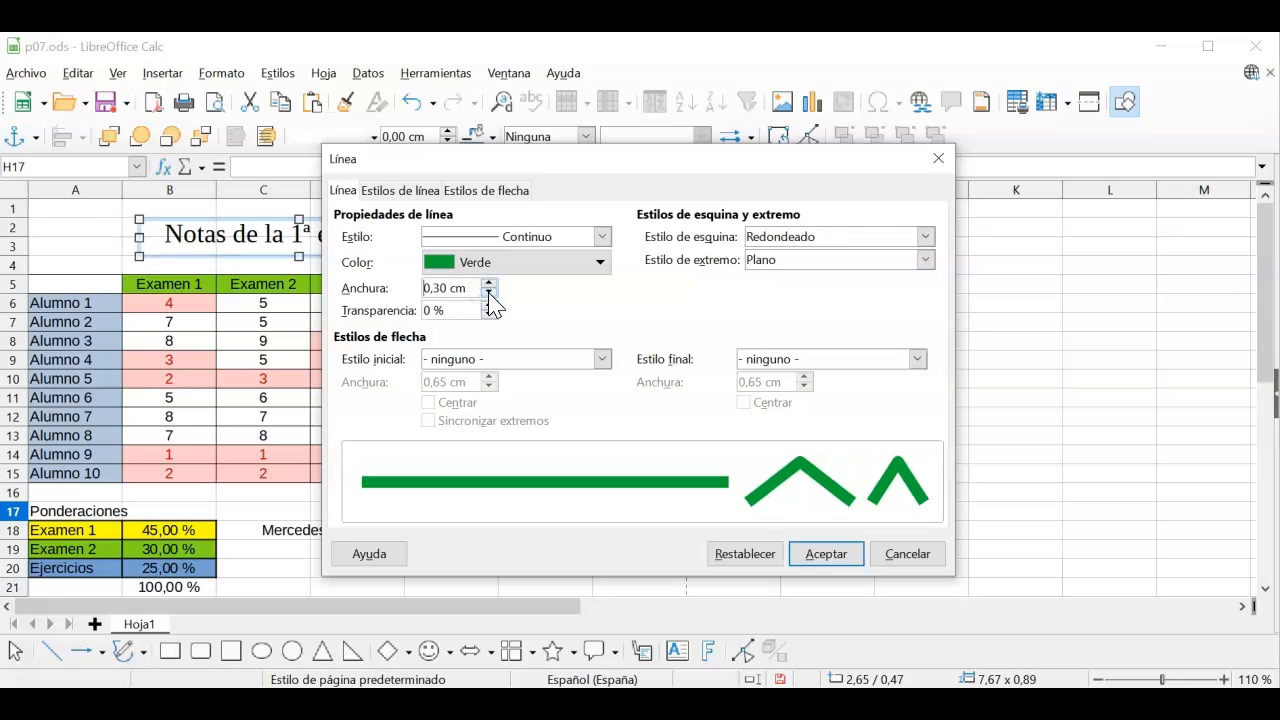
left_click(489, 293)
left_click(535, 289)
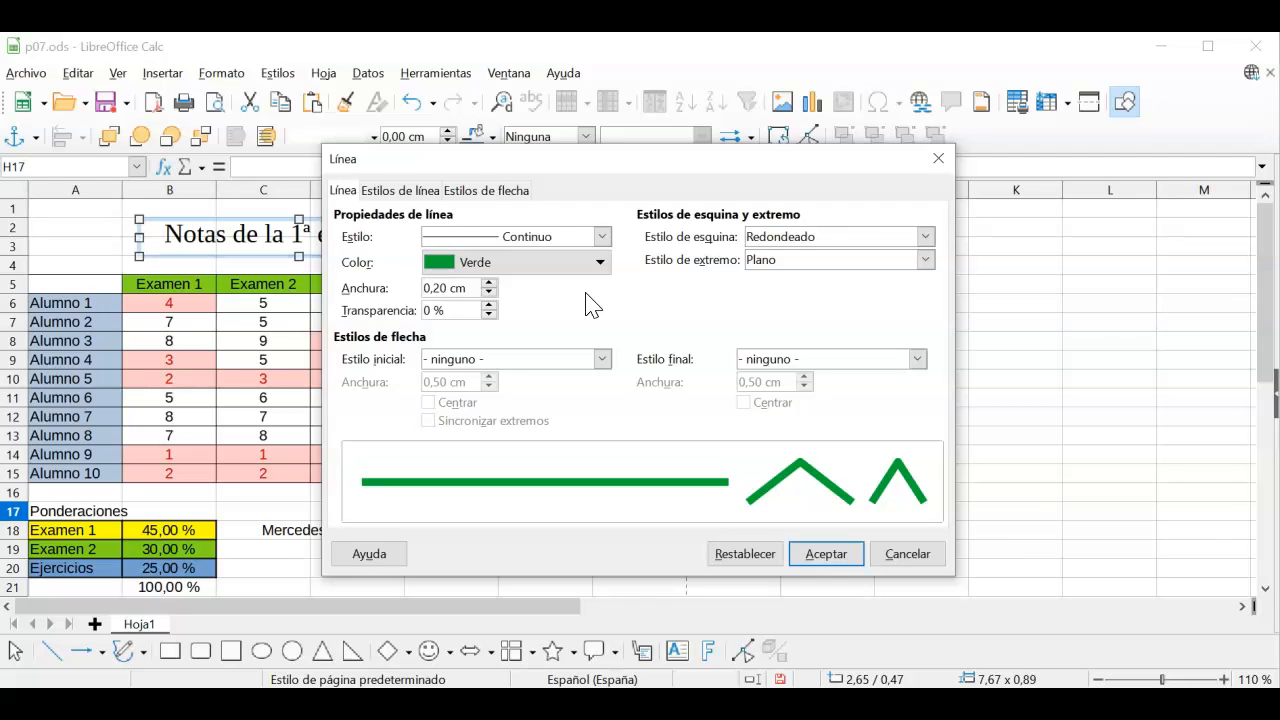
Examine the line style definitions Discontinua, Punteada ultrafina and Punteada, and the arrow styles available for the border.
left_click(422, 190)
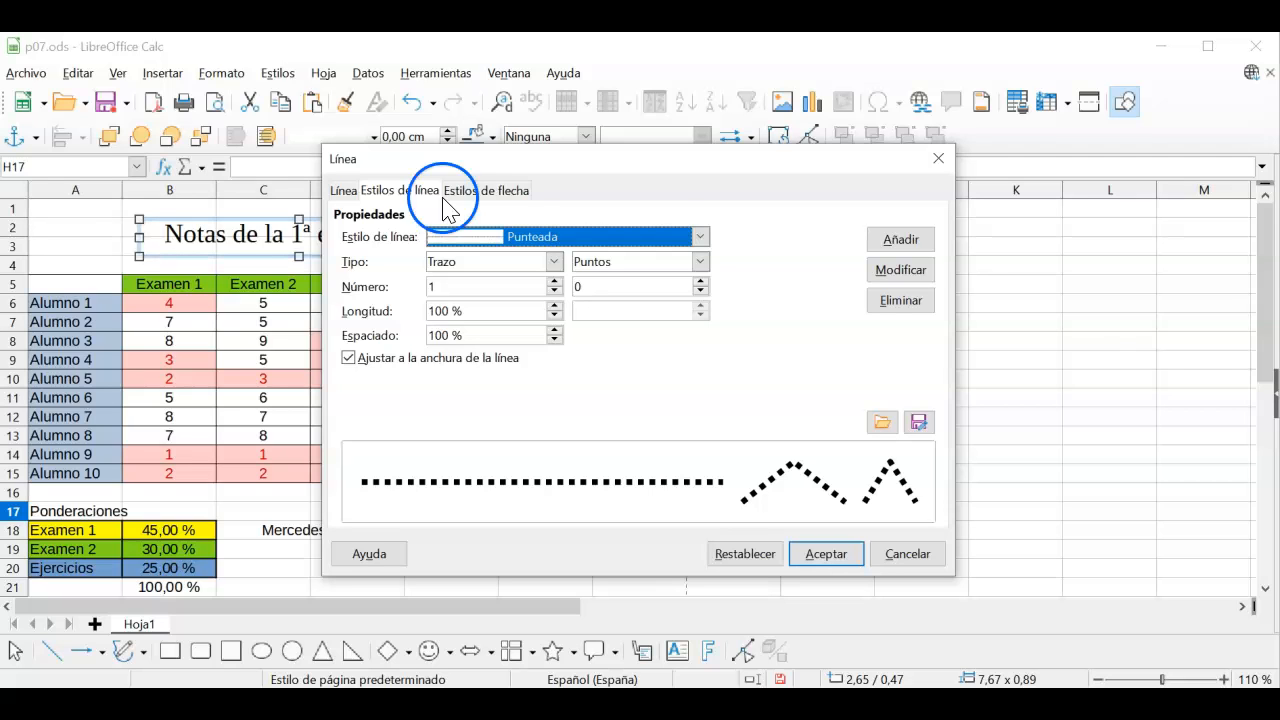
left_click(701, 237)
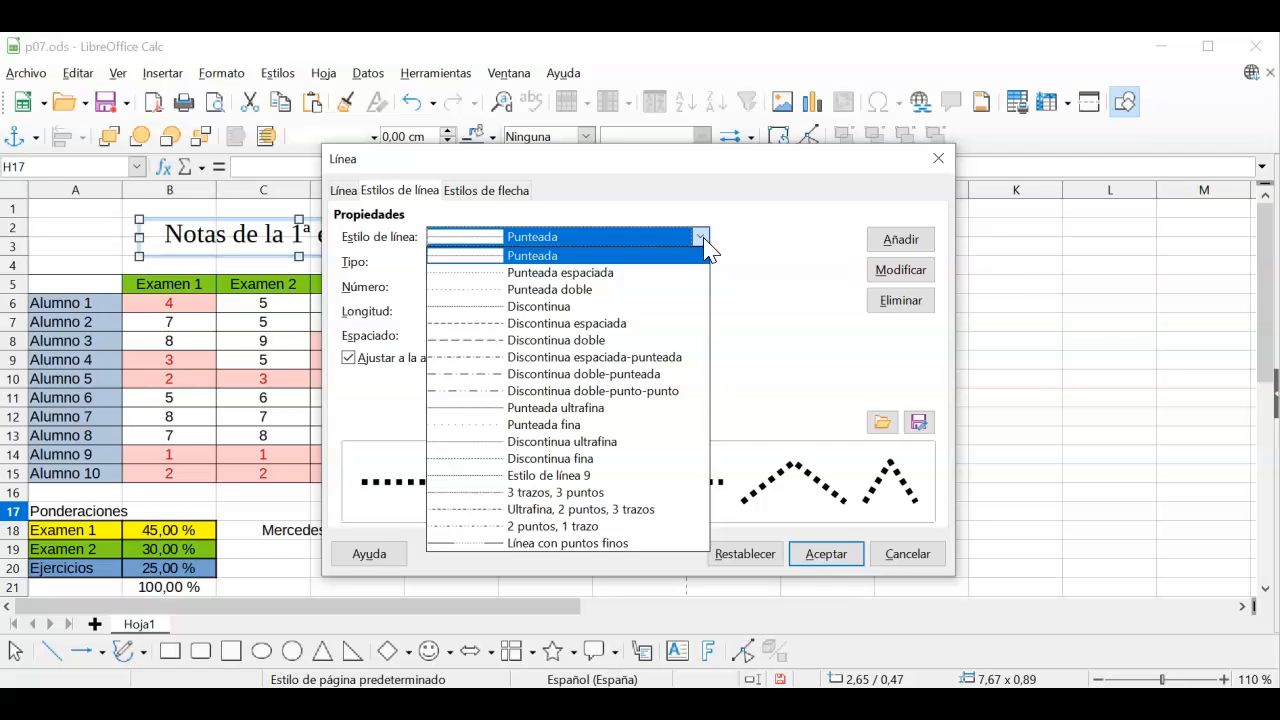
left_click(620, 306)
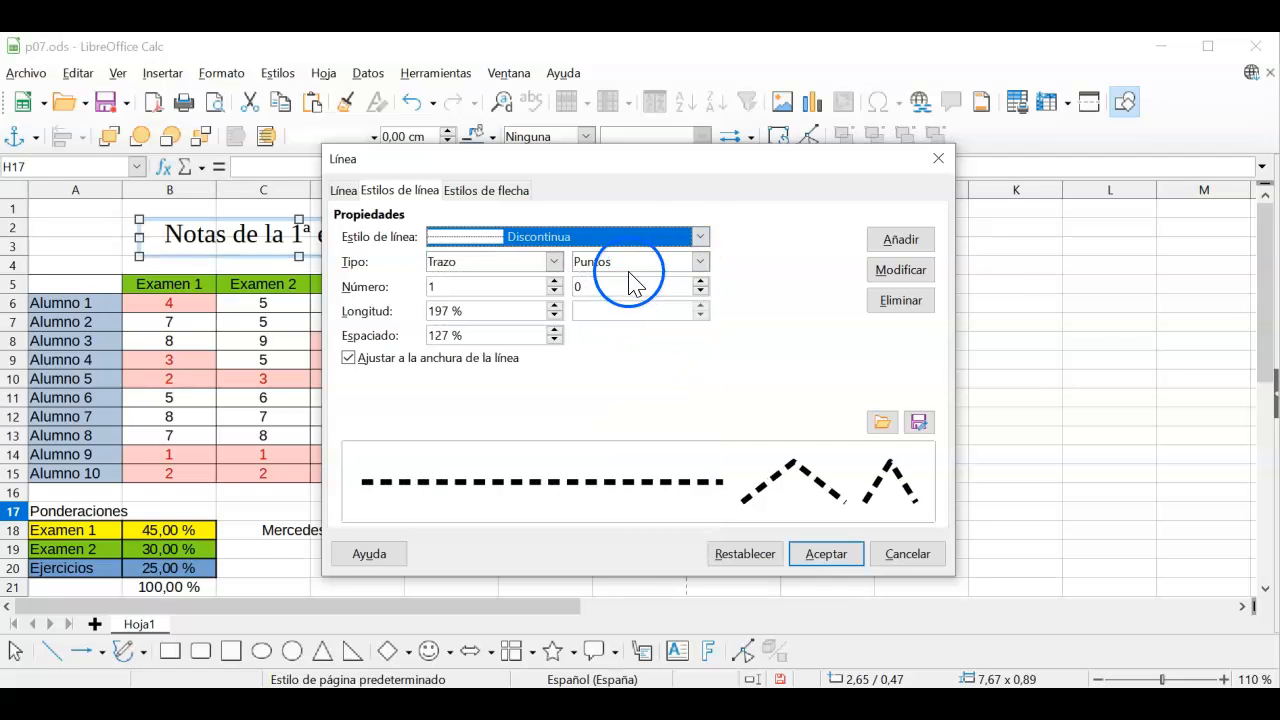
left_click(701, 237)
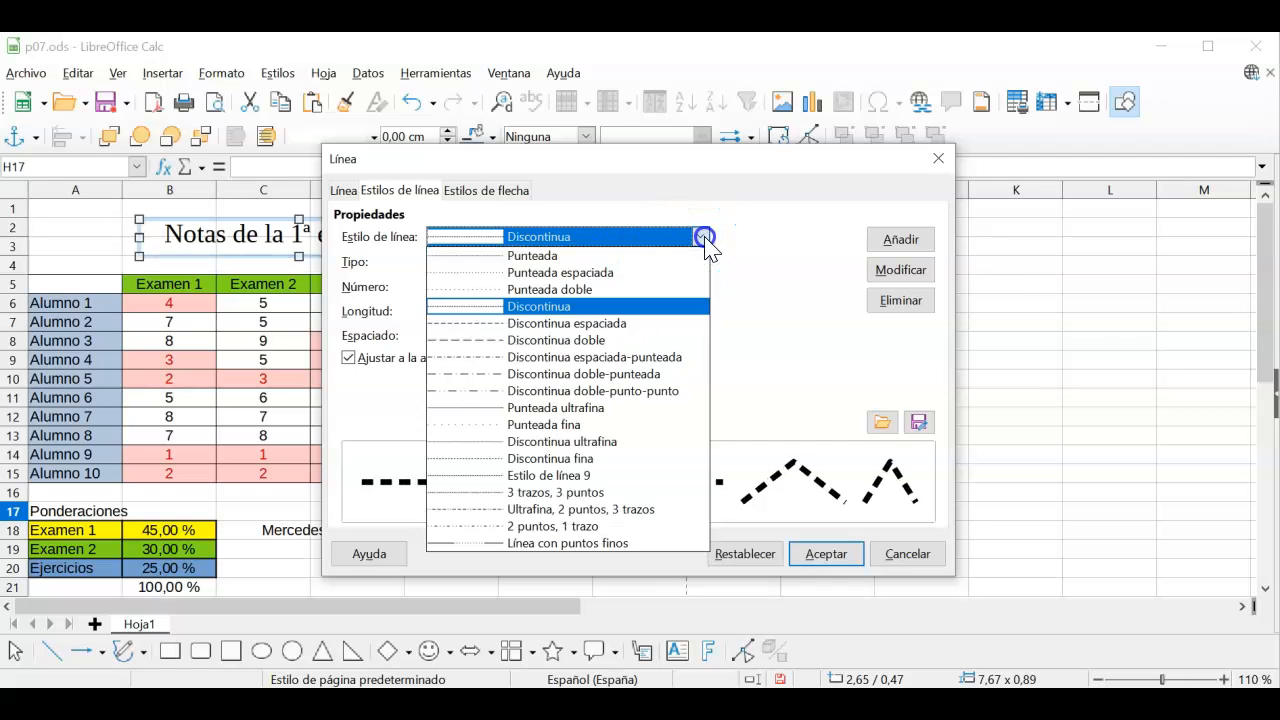
left_click(628, 408)
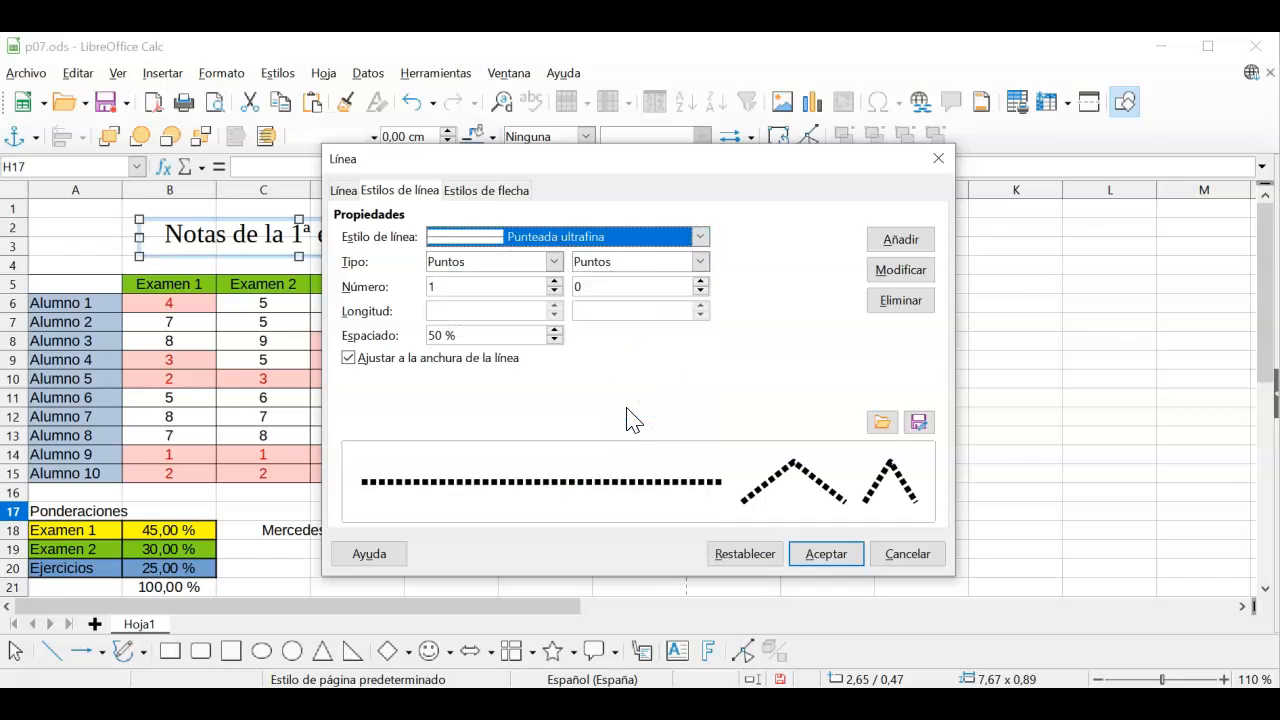
left_click(700, 237)
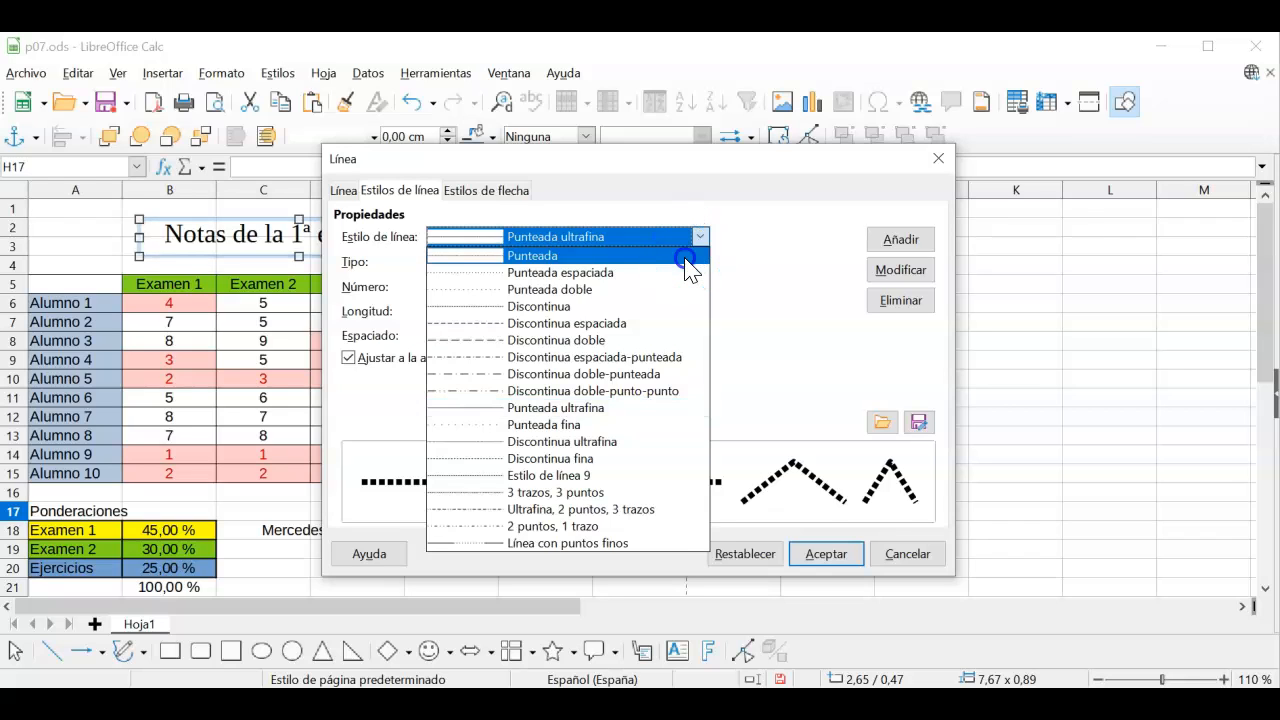
left_click(686, 256)
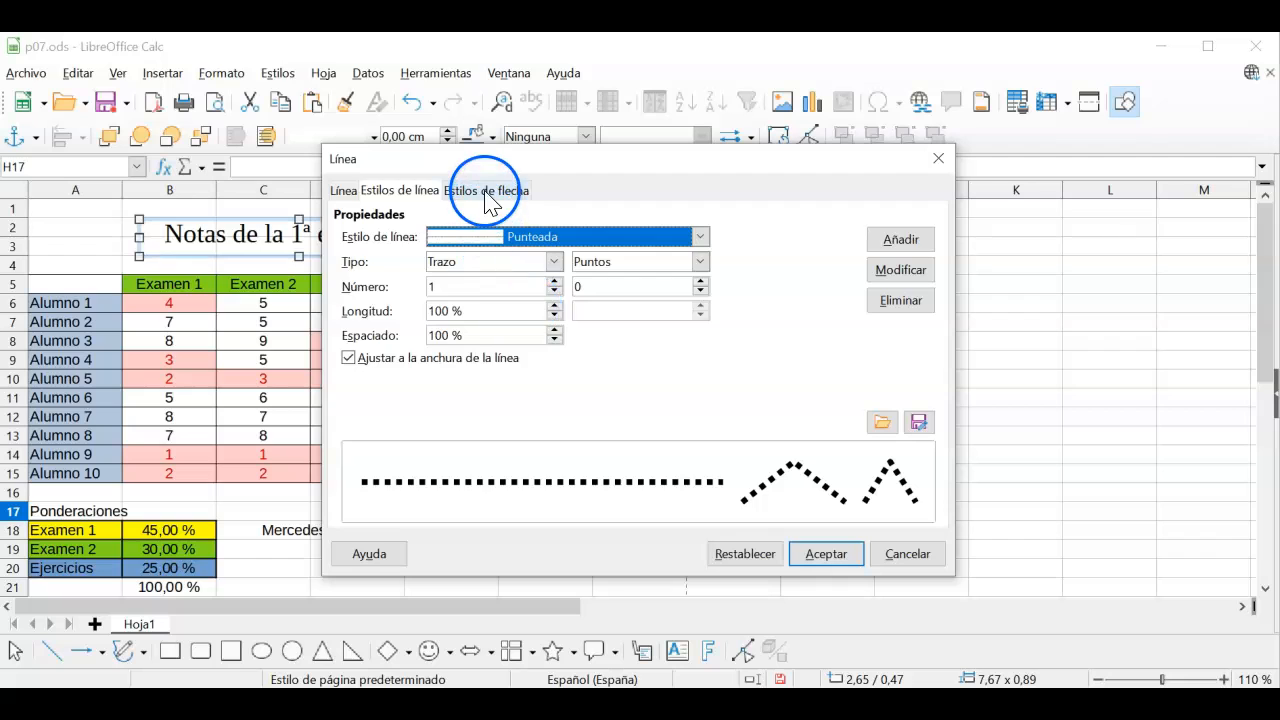
left_click(486, 190)
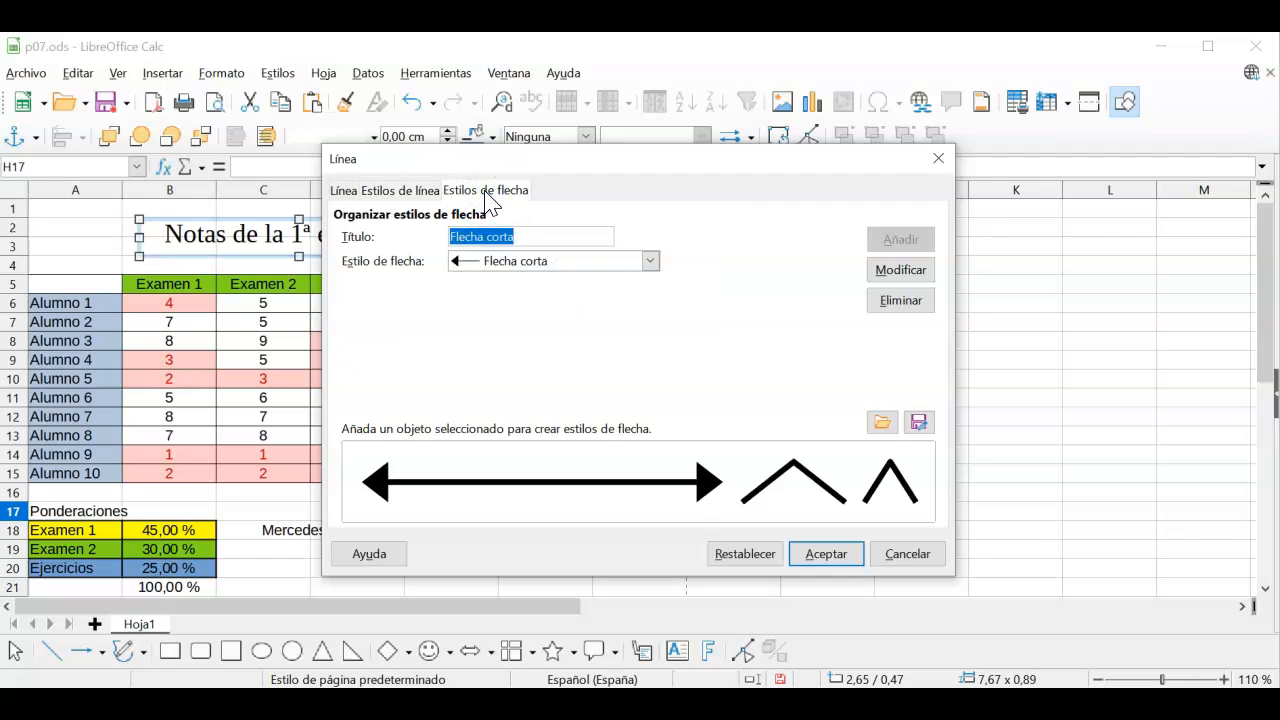
left_click(350, 199)
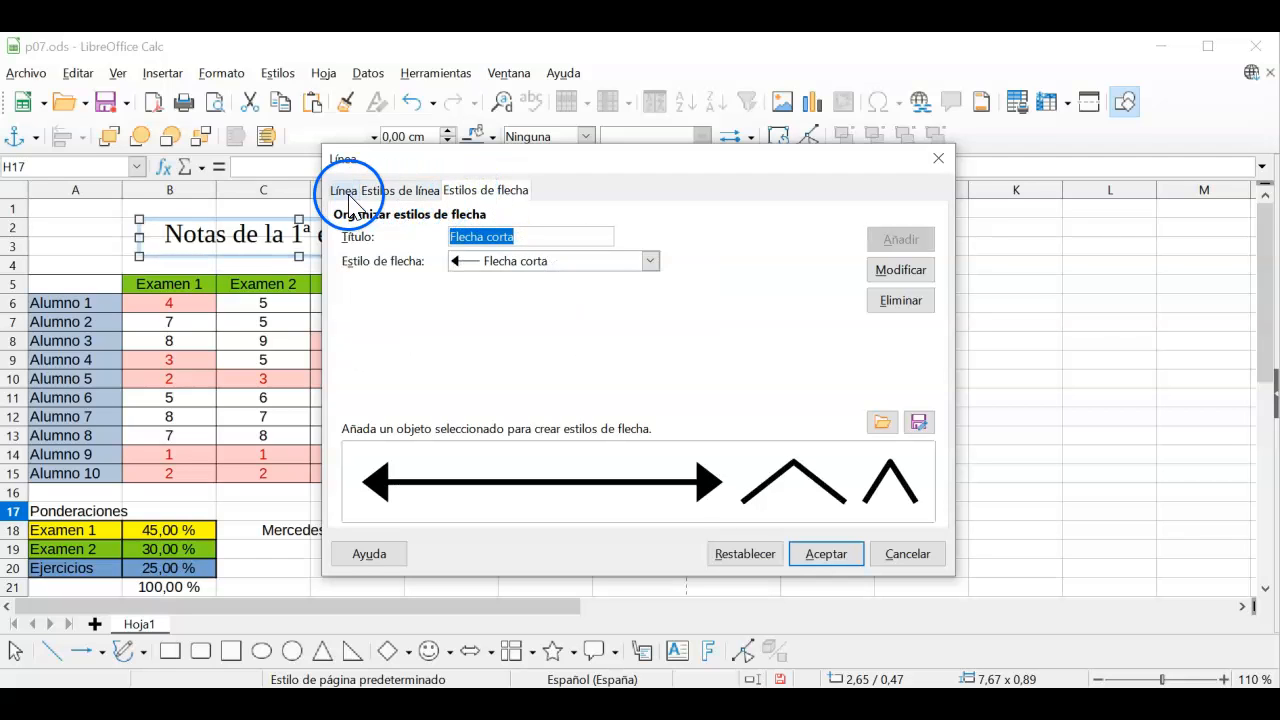
Apply the line settings to the title text box and deselect it.
left_click(613, 479)
left_click(810, 553)
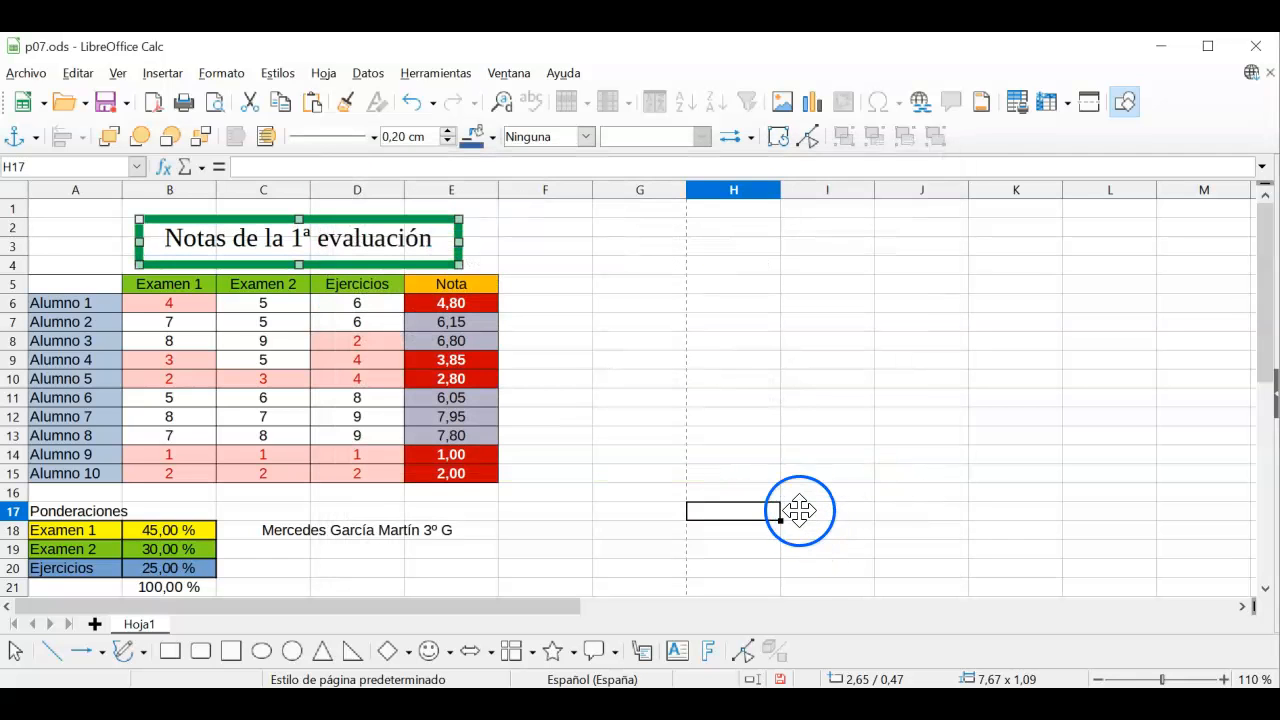
left_click(652, 417)
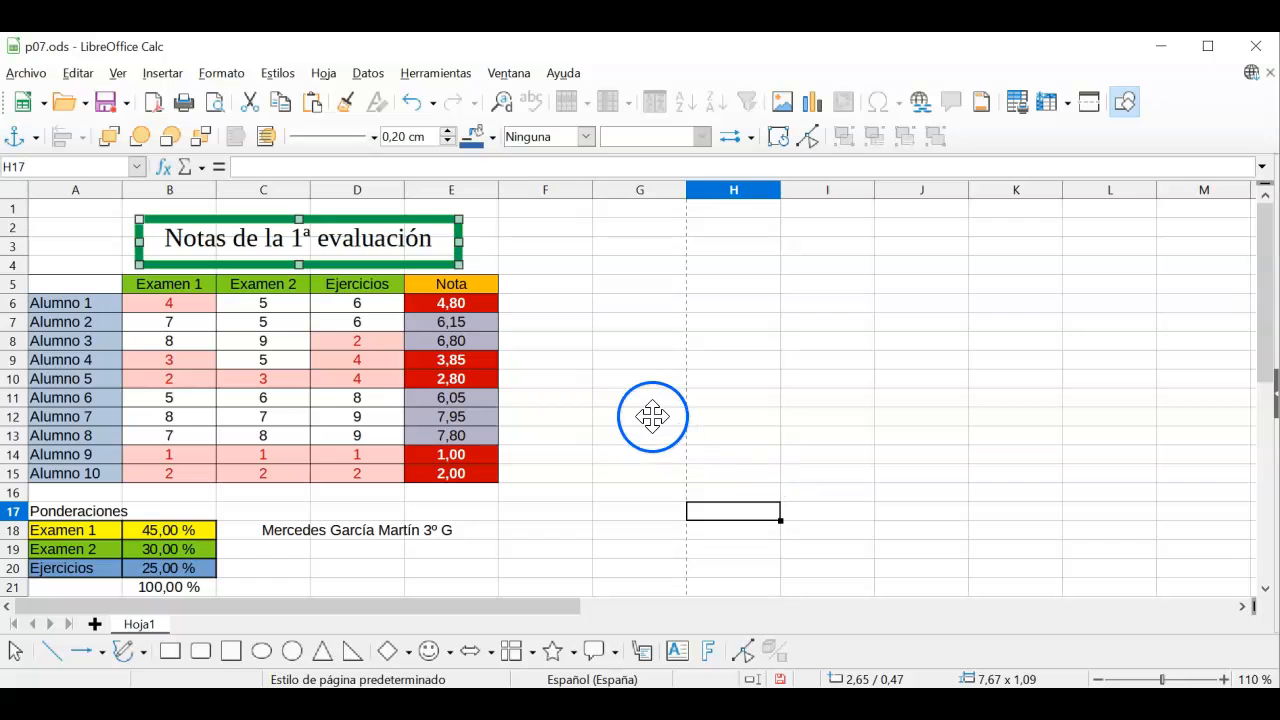
left_click(597, 400)
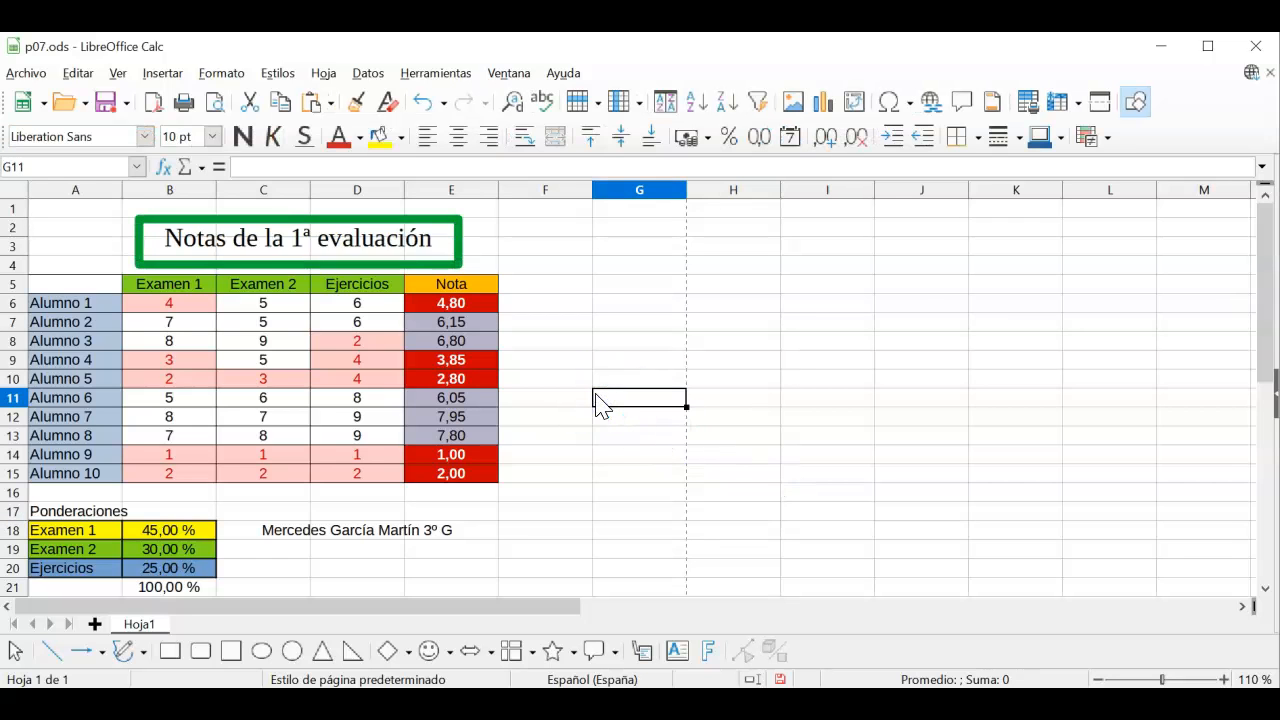
Examine the bordered title above the grades table in an enlarged print preview.
left_click(213, 104)
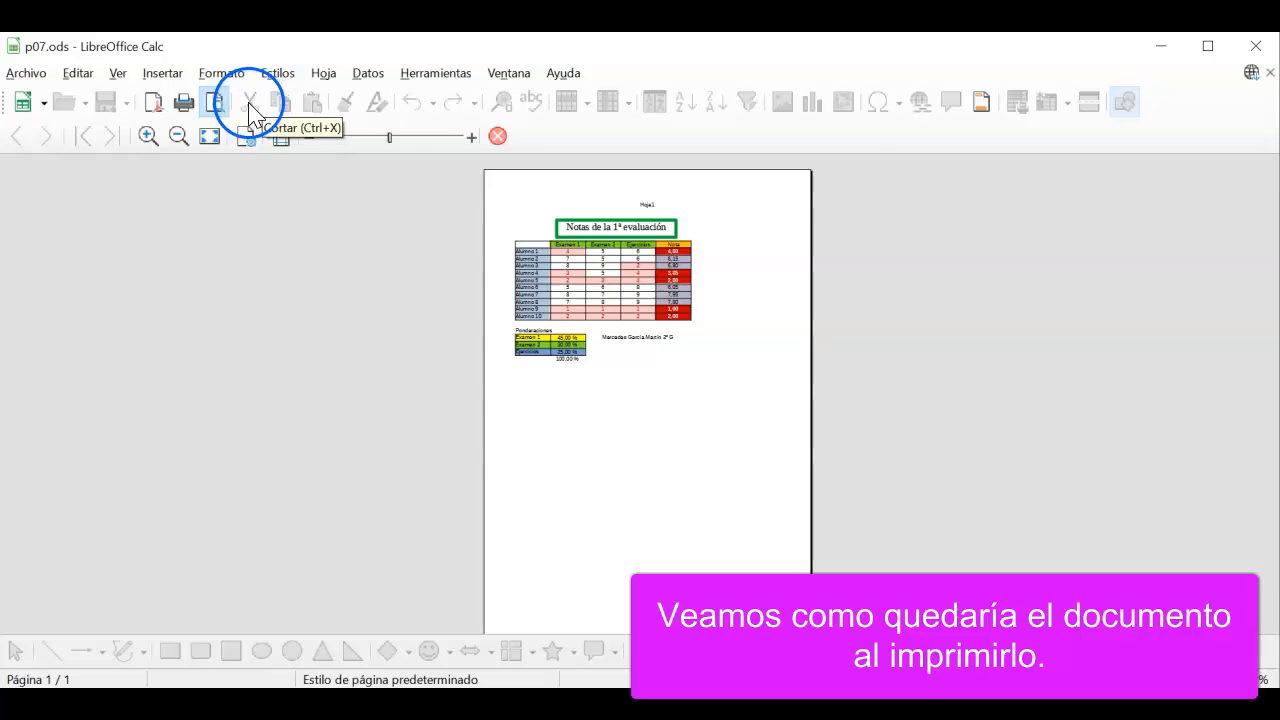
left_click(148, 136)
left_click(148, 136)
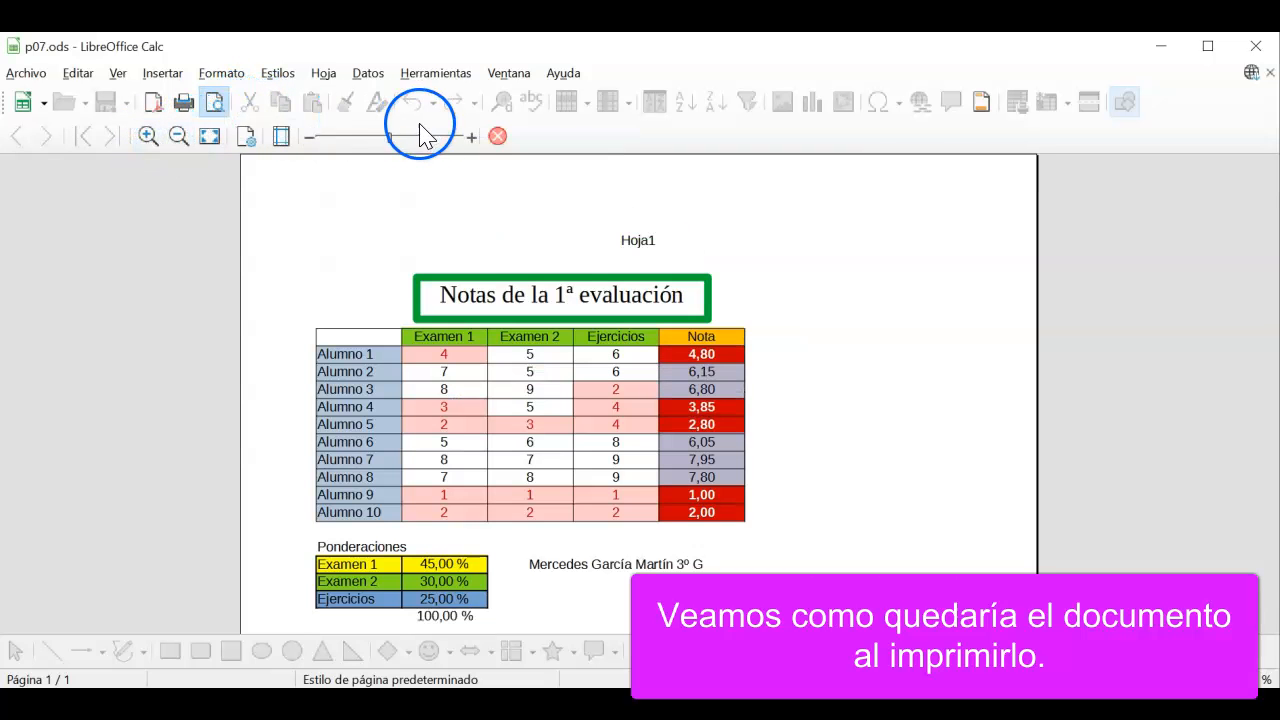
Close the print preview and open the area fill settings of the title text box in p13.ods.
left_click(498, 136)
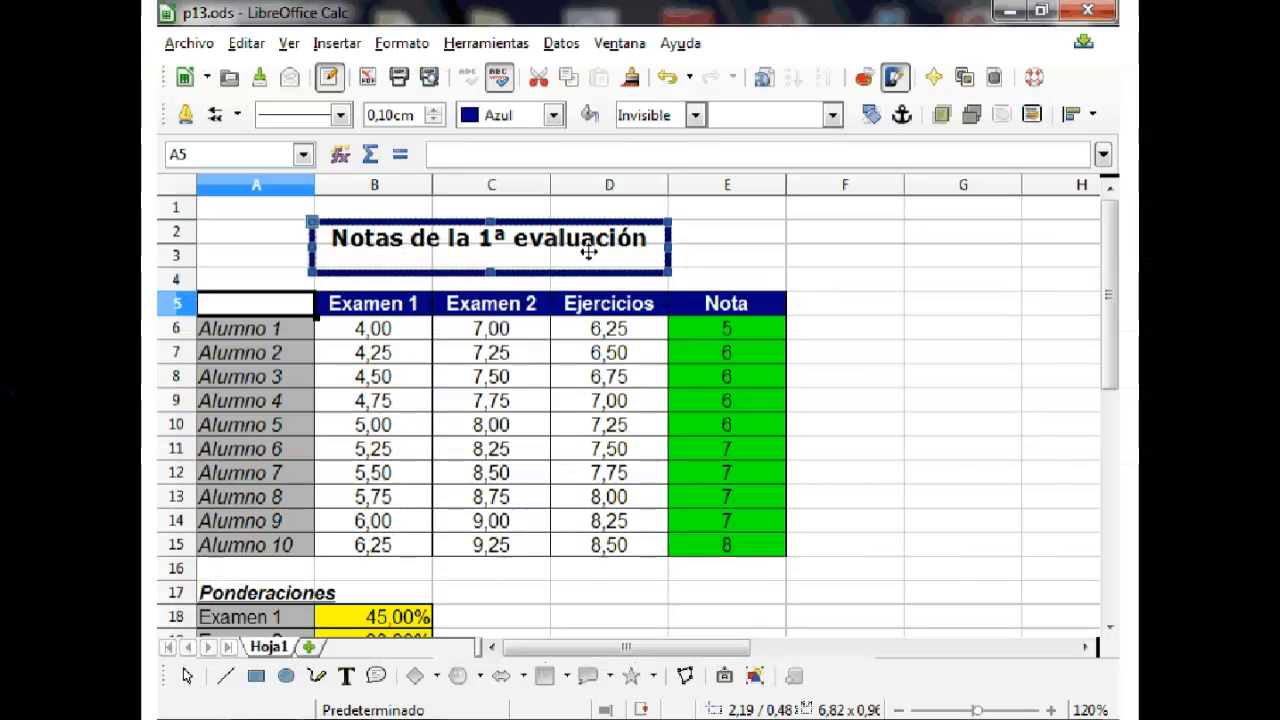
right_click(589, 251)
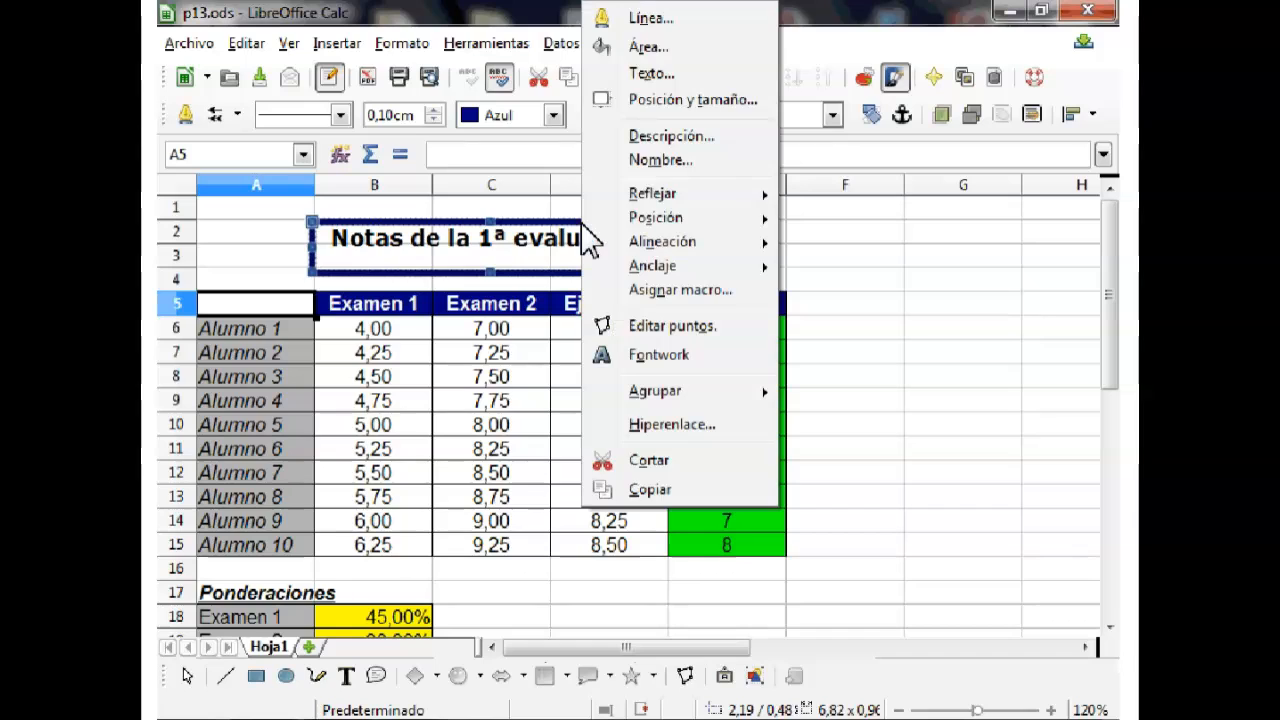
left_click(645, 47)
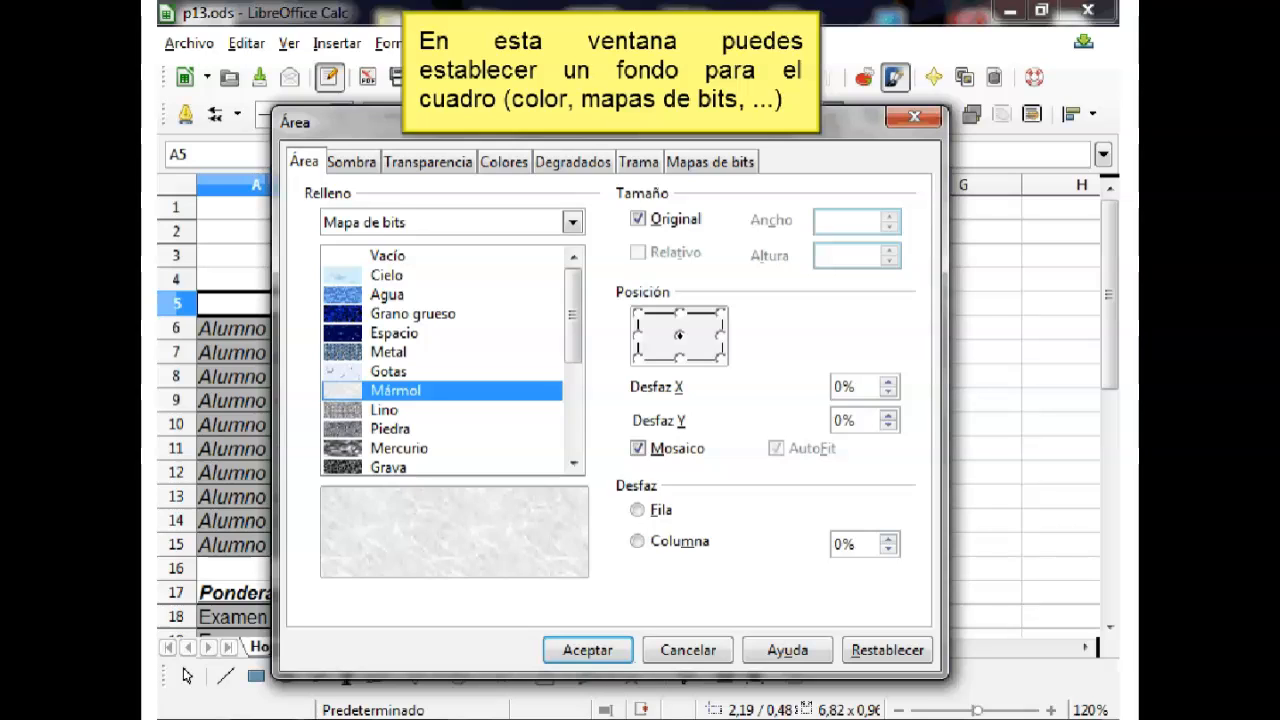
Examine the shadow, transparency, colour, gradient, hatching and bitmap options for the p13.ods title box, and accept the area settings.
left_click(362, 168)
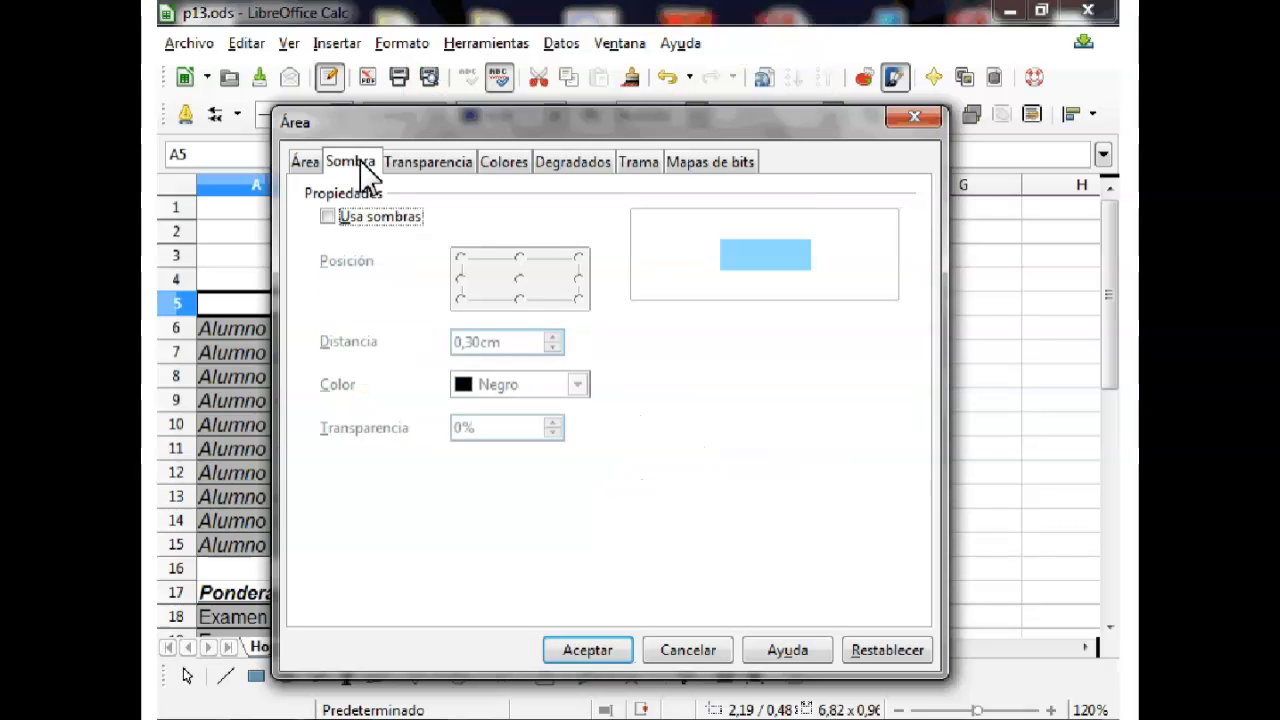
left_click(445, 178)
left_click(520, 170)
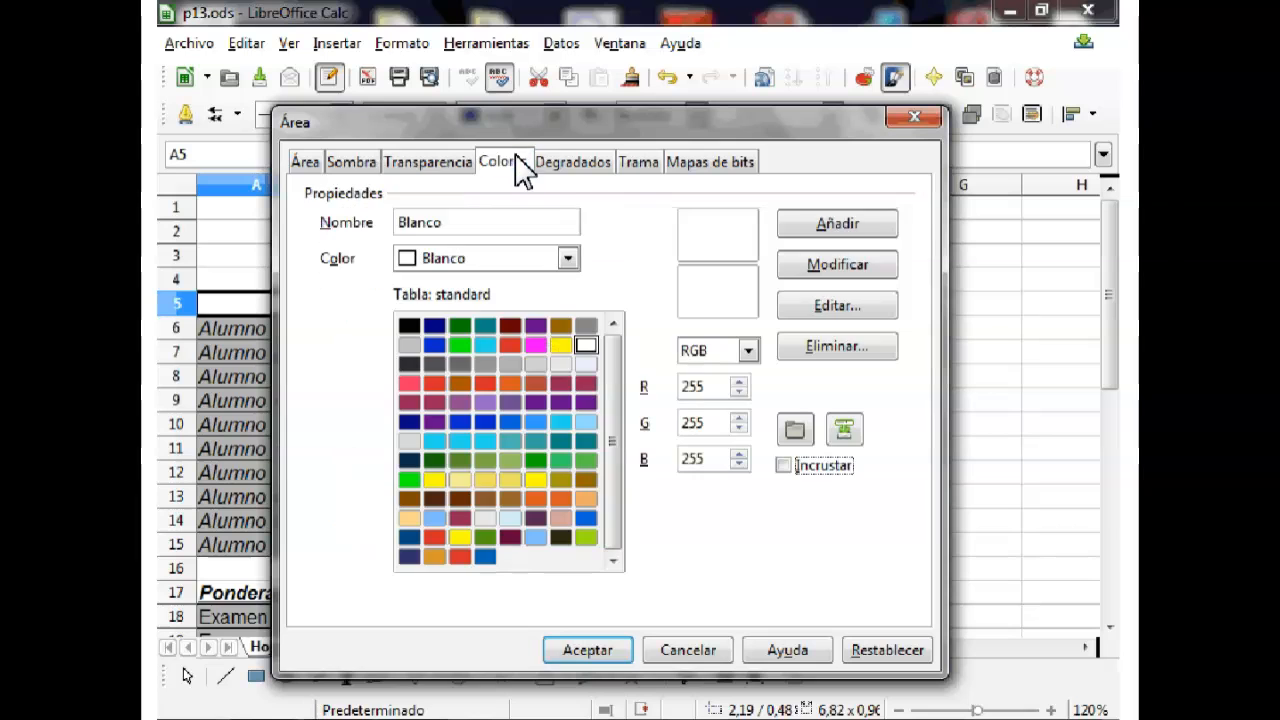
left_click(571, 170)
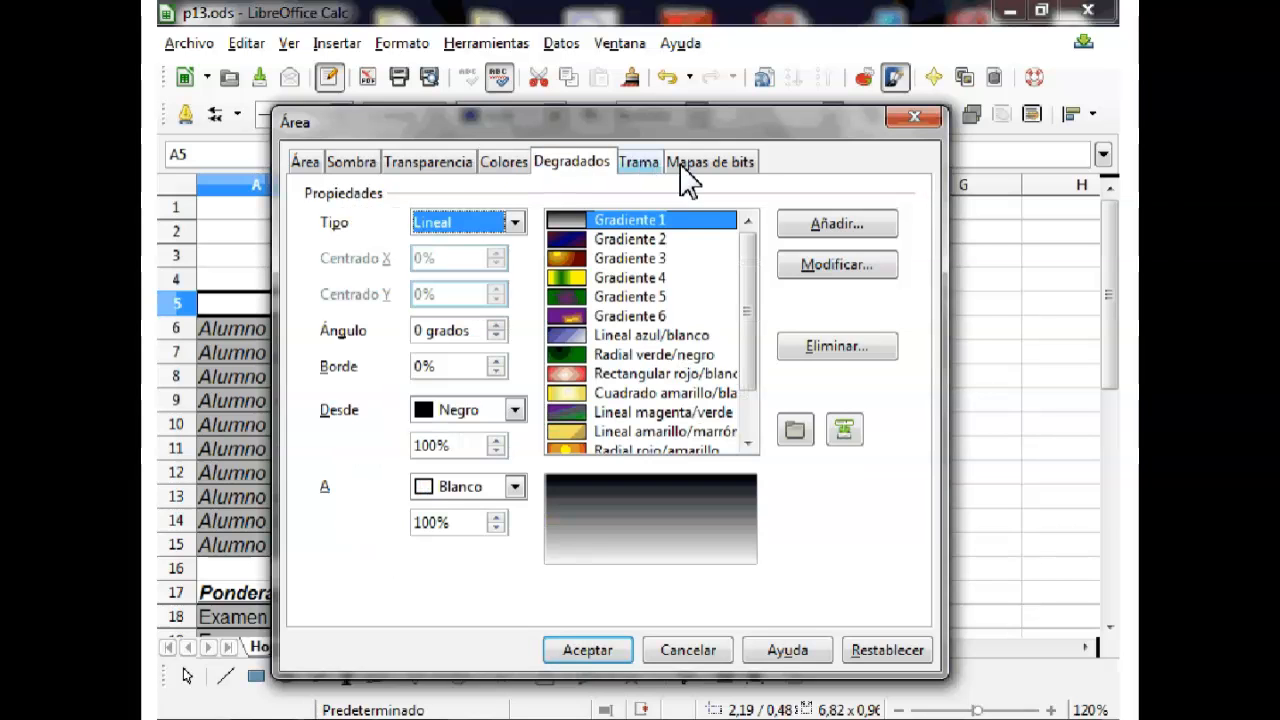
left_click(640, 162)
left_click(710, 162)
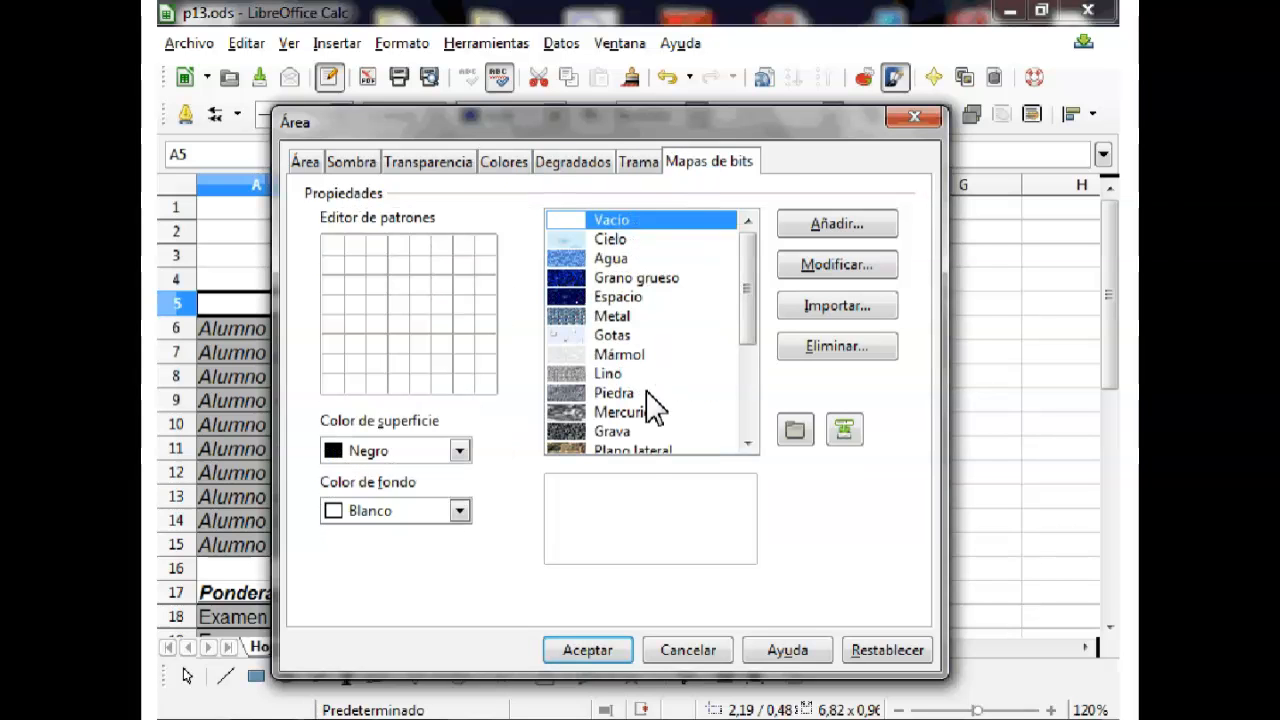
left_click(591, 648)
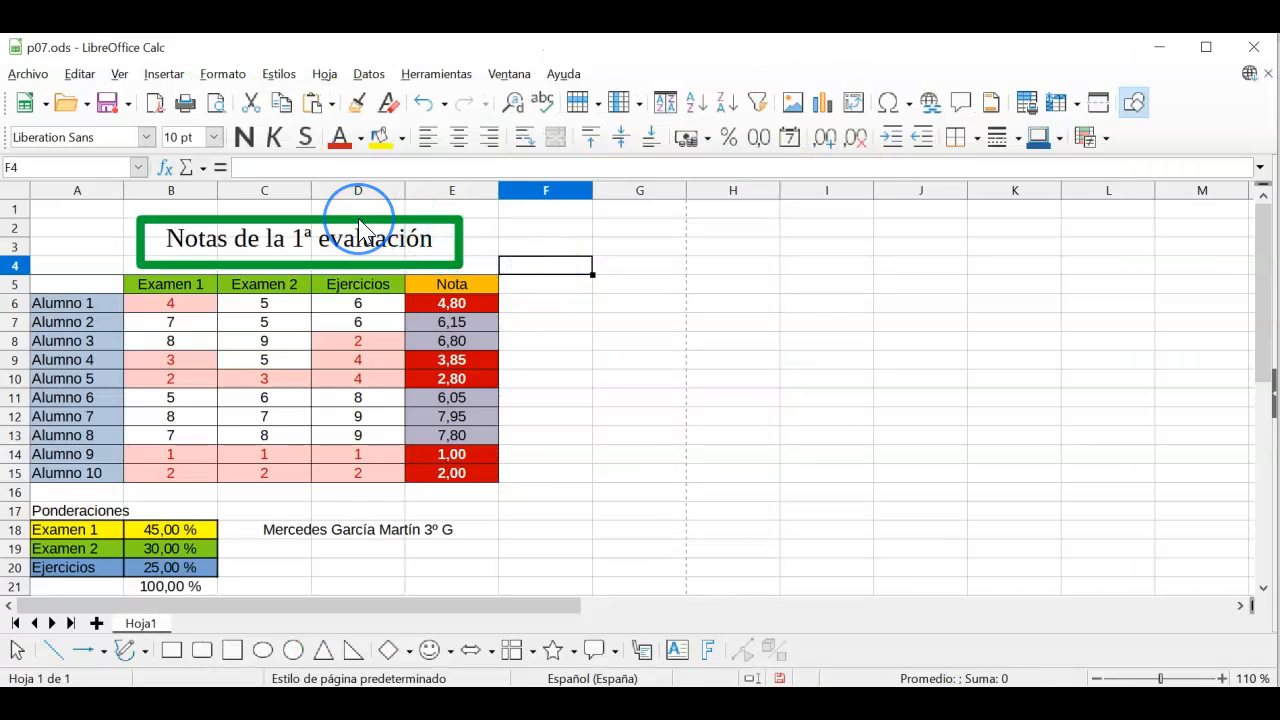
Open the area fill settings of the title text box in p07.ods and move the dialog clear of the title.
left_click(359, 218)
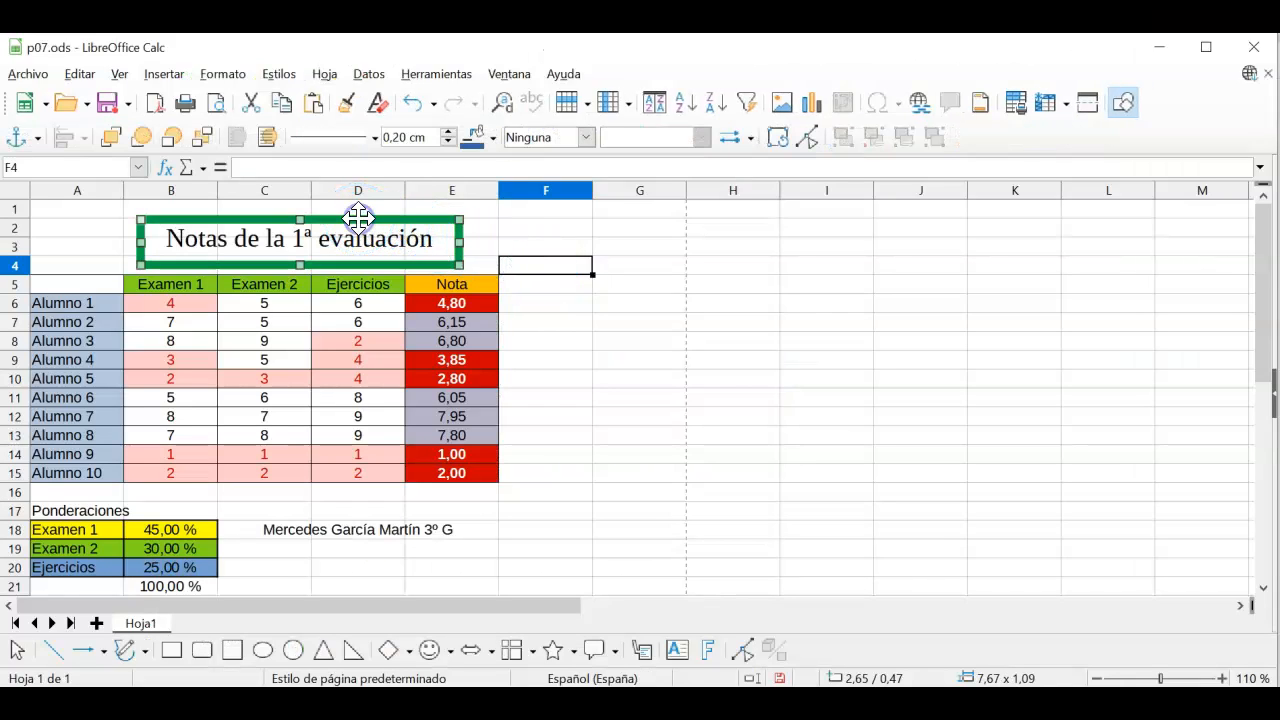
right_click(359, 218)
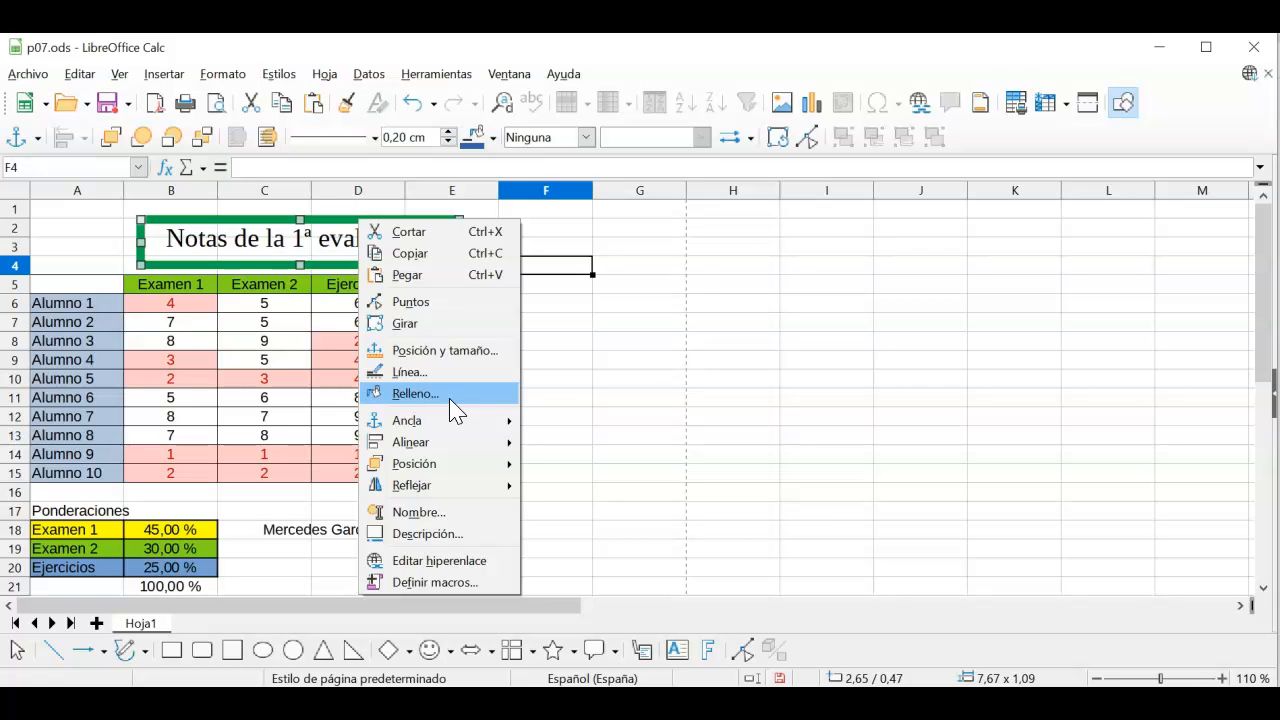
left_click(452, 398)
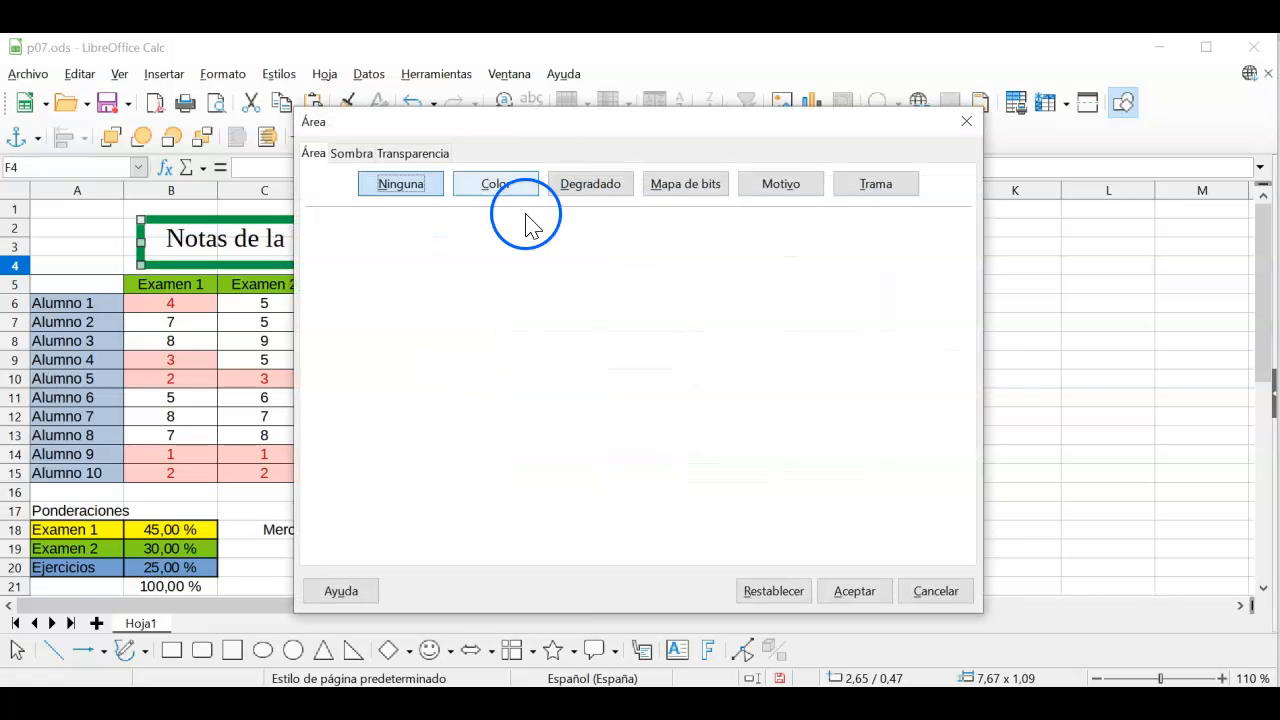
left_click_drag(545, 133, 752, 145)
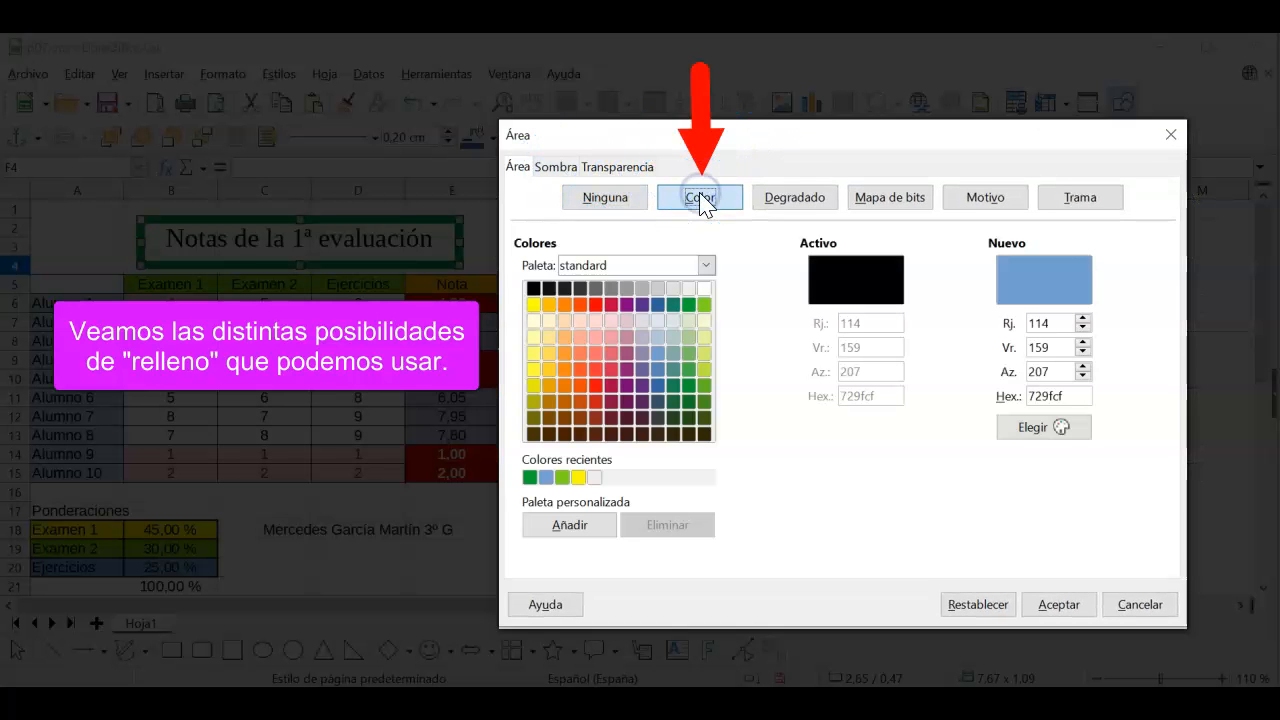
Try a light pink f7d1d5 solid fill and a radial gradient from Negro to Azul claro 2 for the title box.
left_click(611, 321)
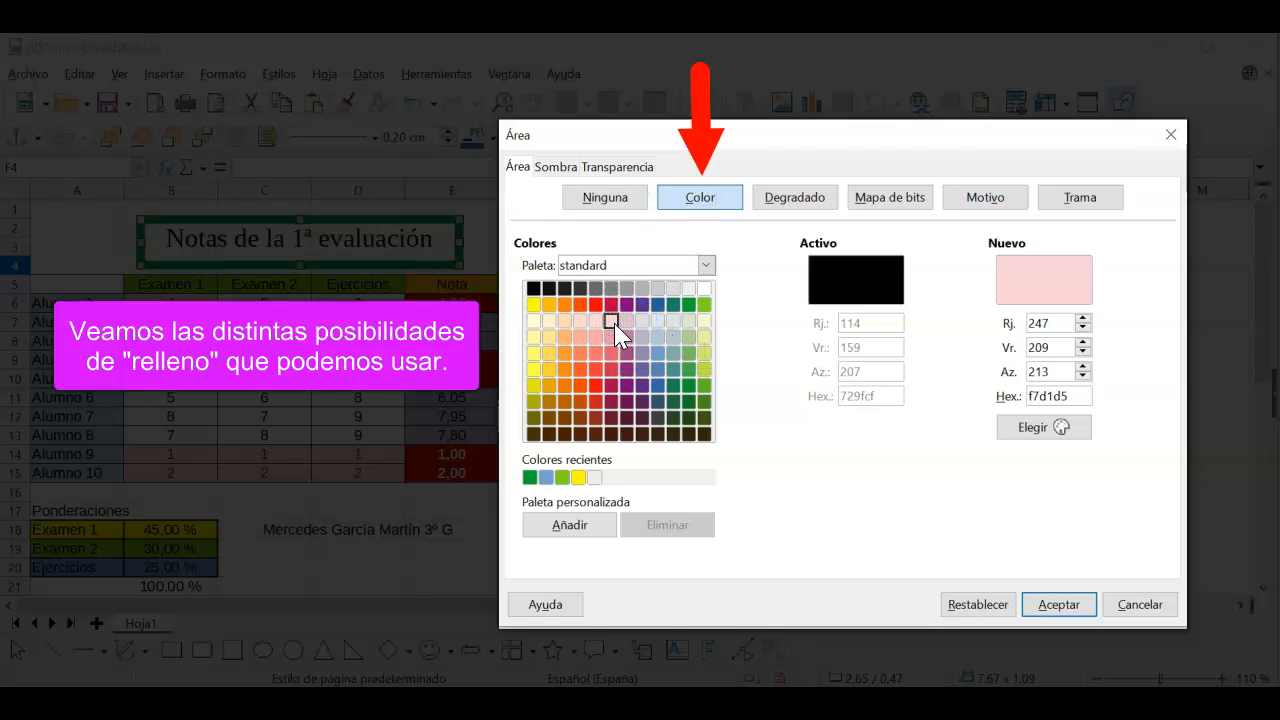
left_click(797, 200)
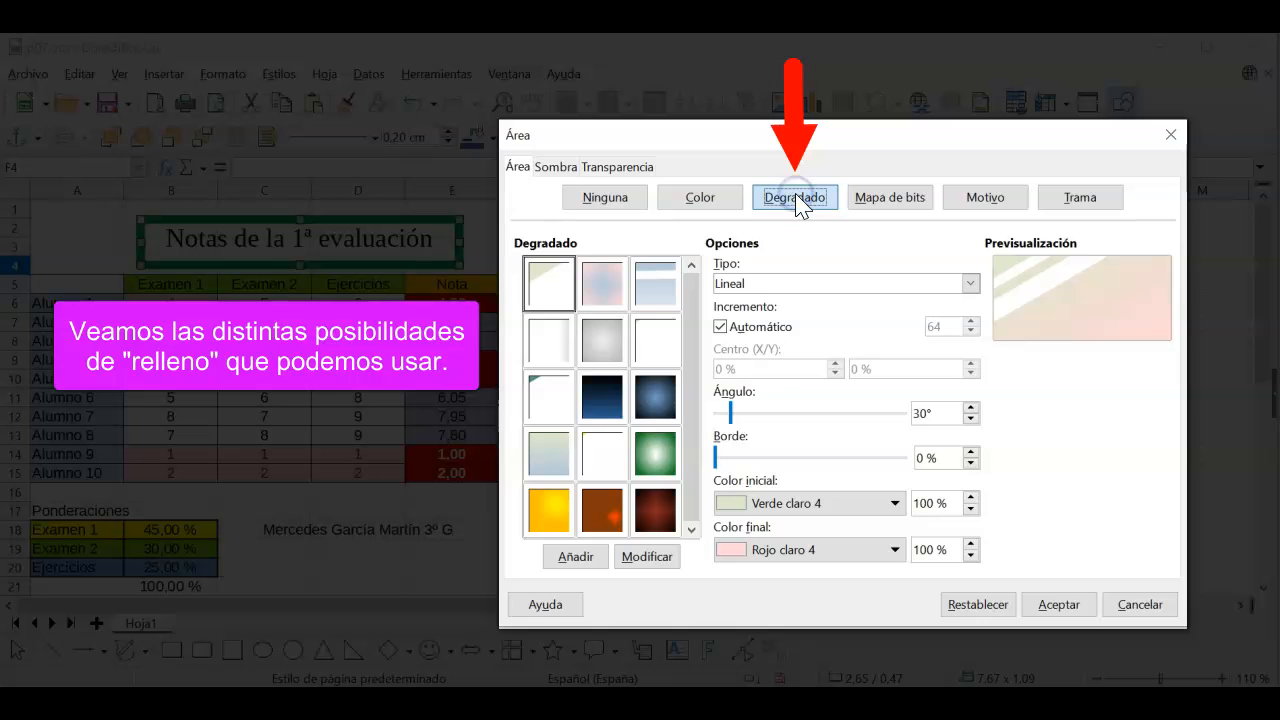
left_click(658, 398)
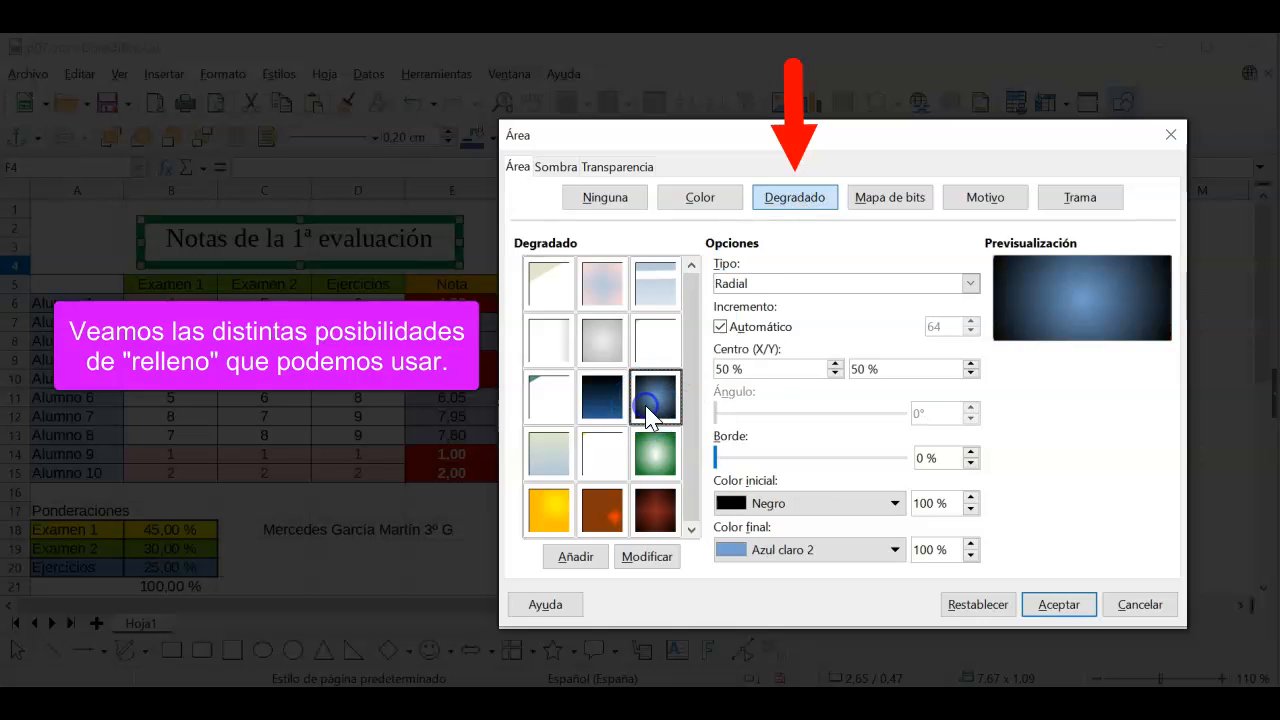
left_click(660, 400)
Try the coloured mosaic, blue sky, crumpled paper and coloured stripes bitmaps as the title box fill.
left_click(889, 201)
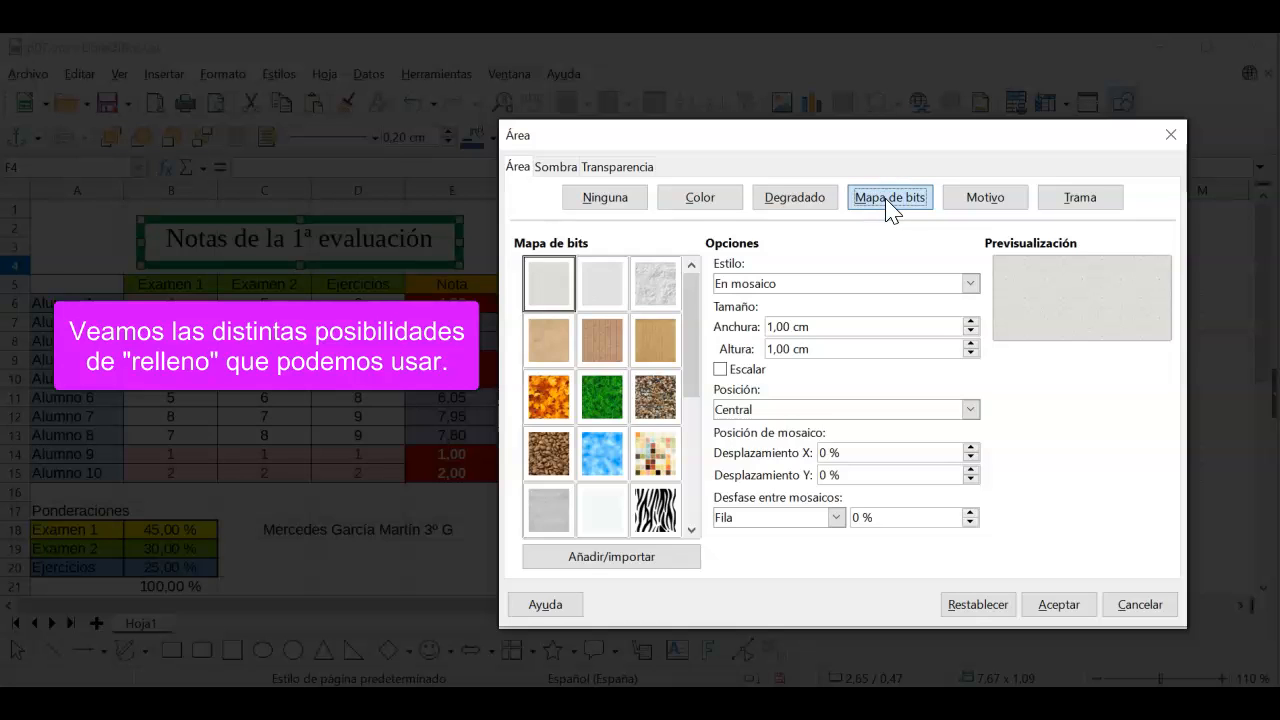
left_click(668, 456)
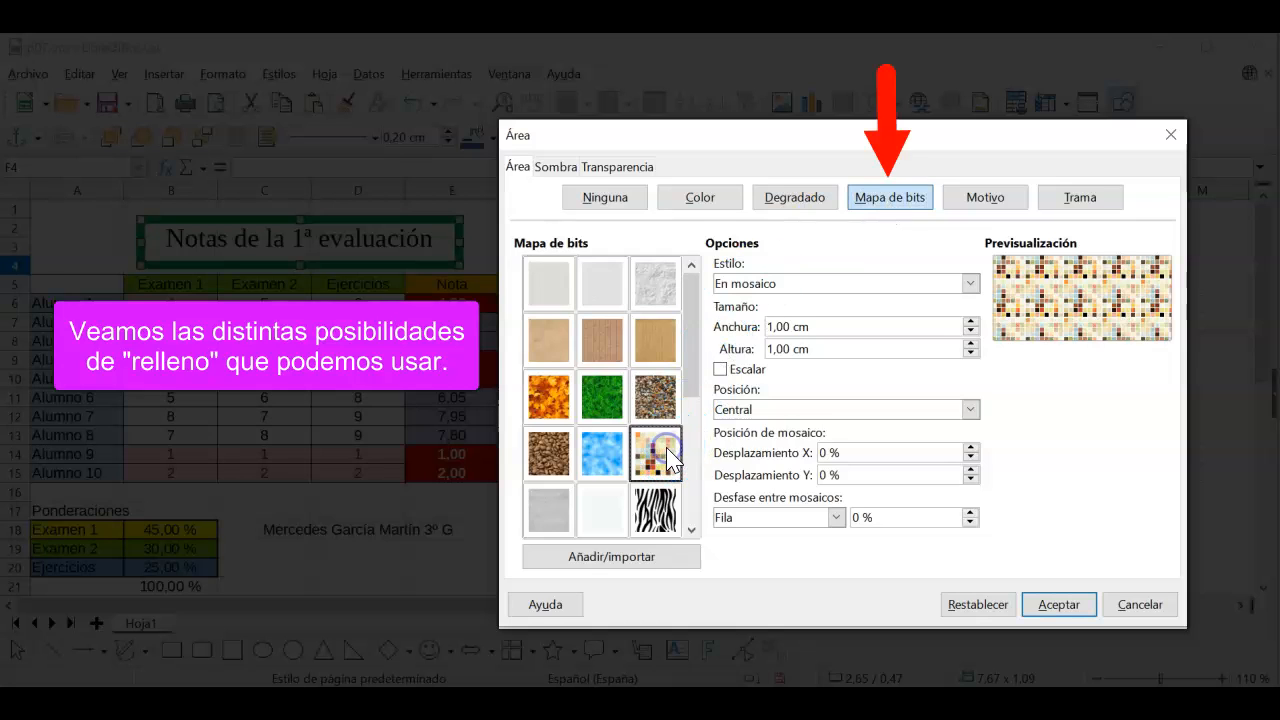
left_click(605, 452)
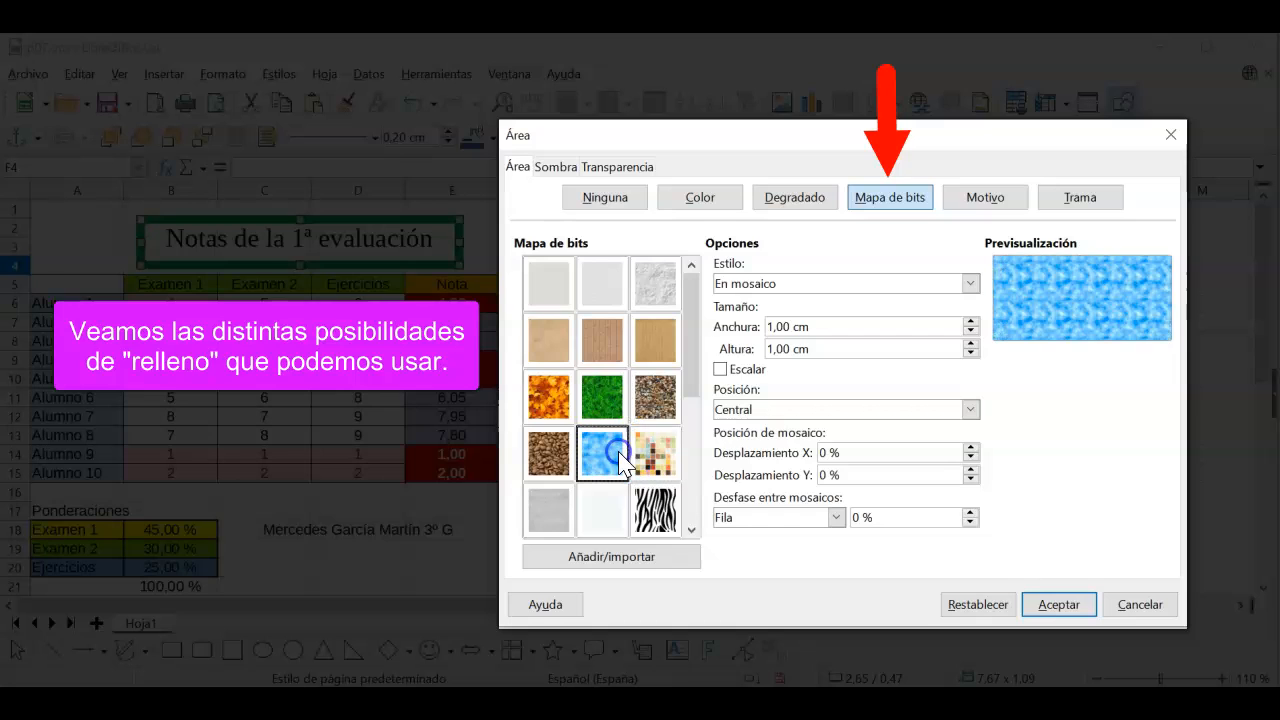
left_click(655, 286)
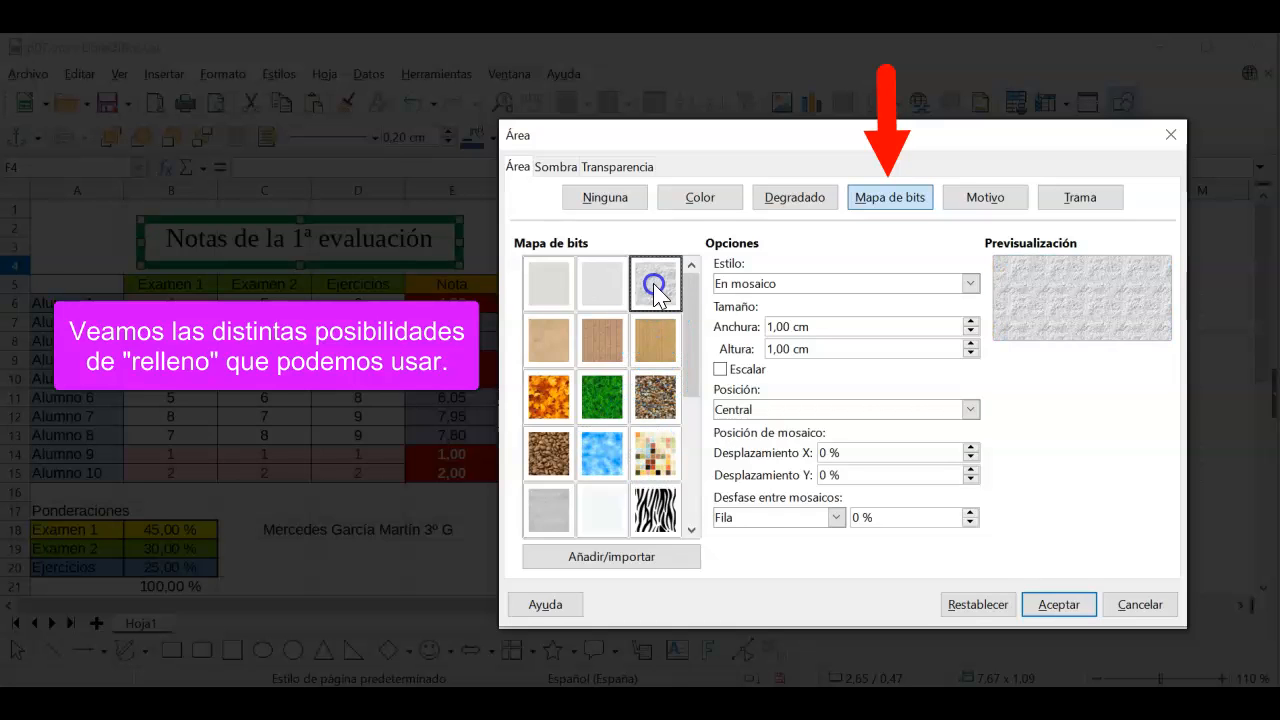
scroll(605, 400, "down", 3)
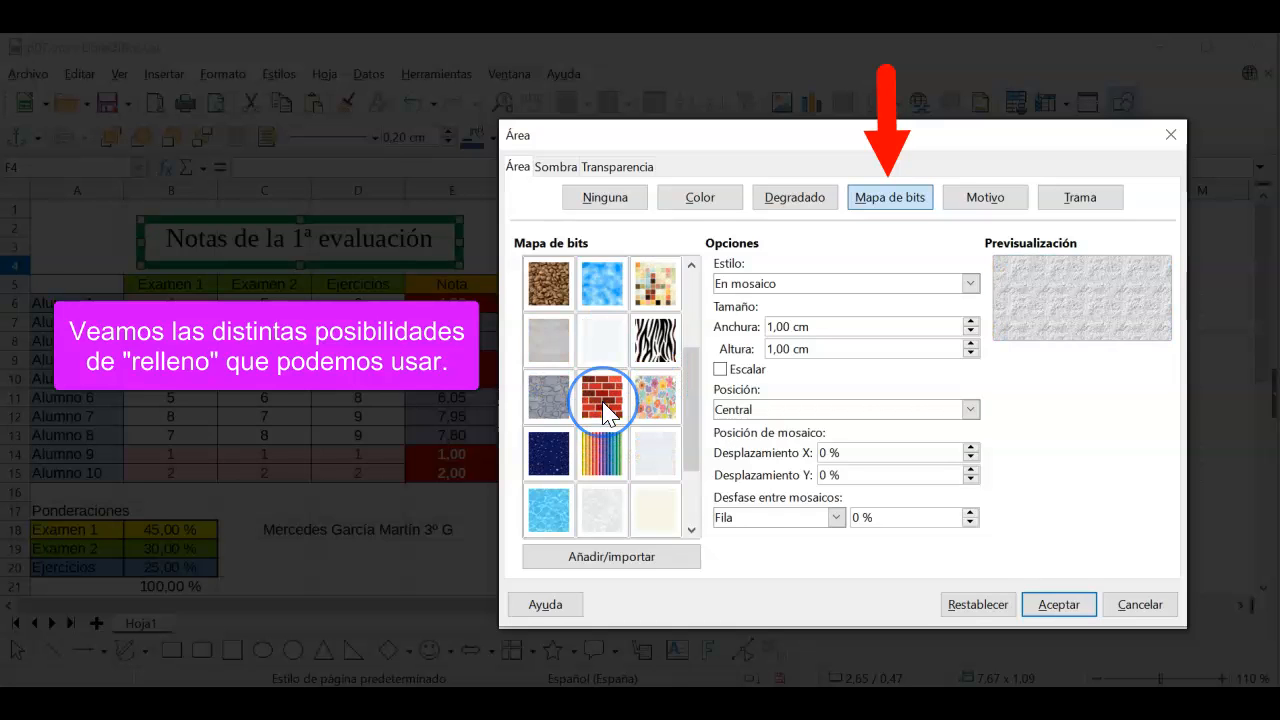
left_click(600, 465)
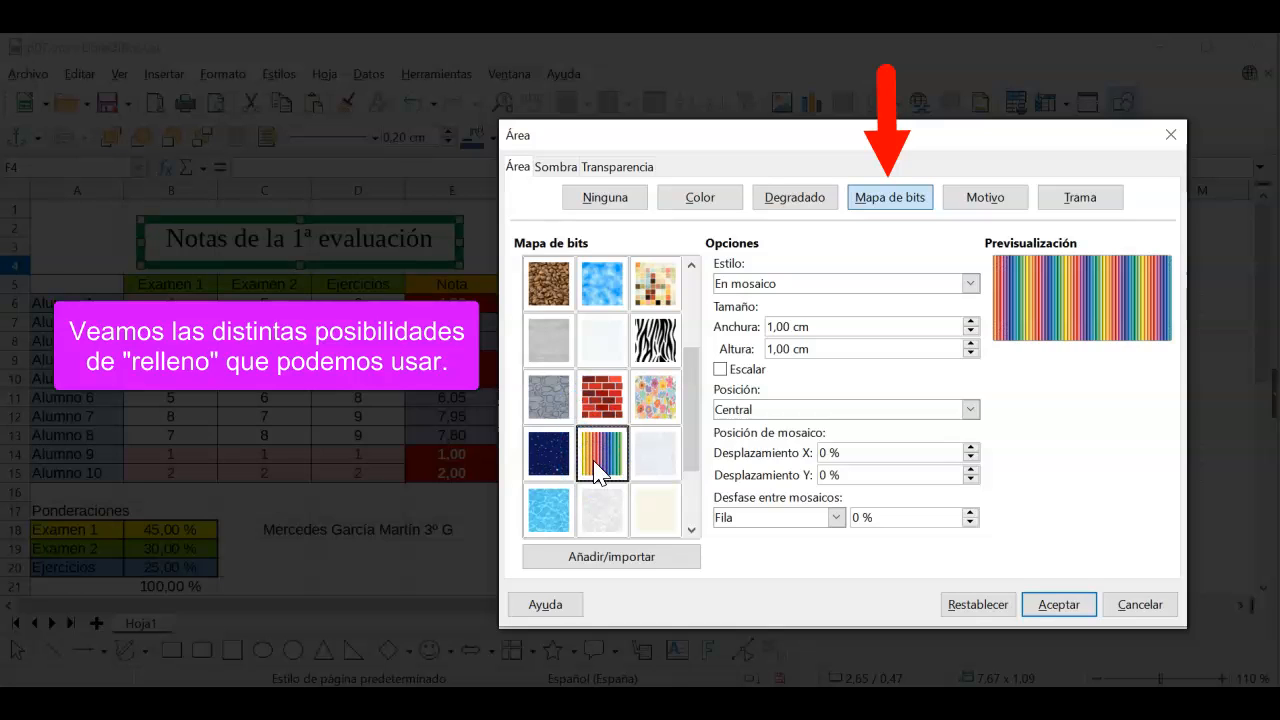
Try a gold pattern fill and a red crossed hatch fill for the title box.
left_click(985, 197)
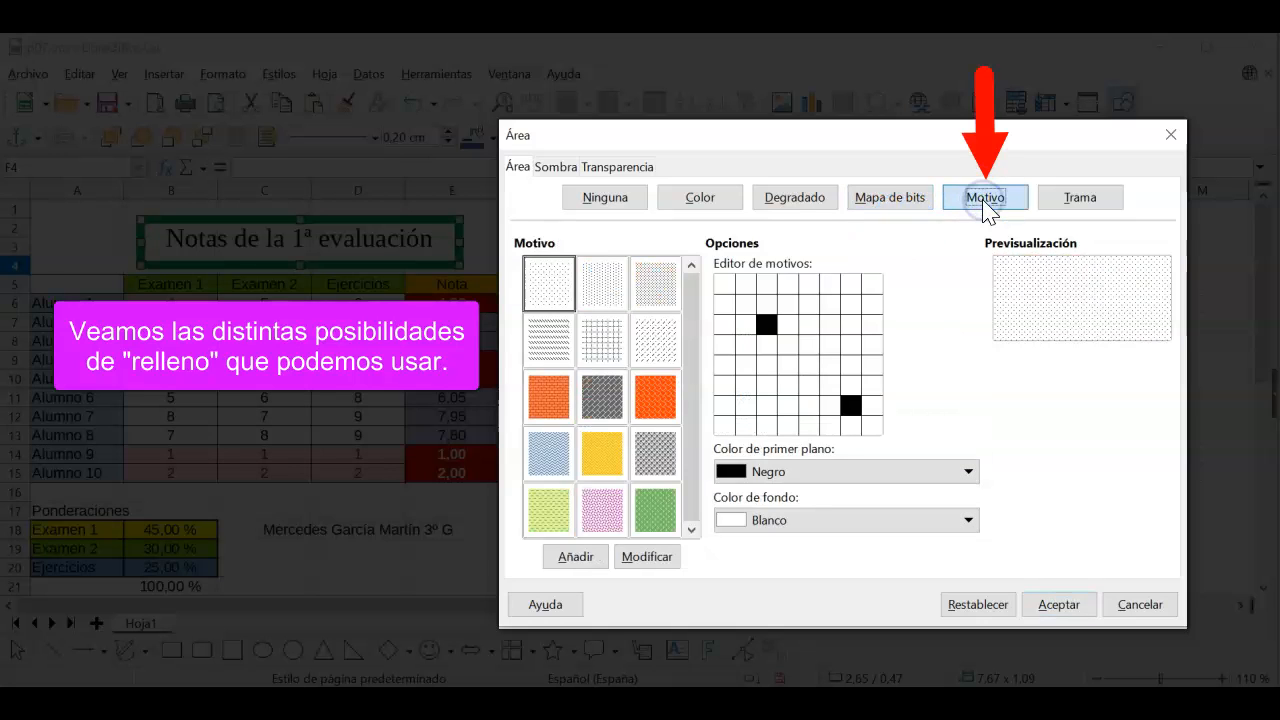
left_click(648, 402)
left_click(604, 456)
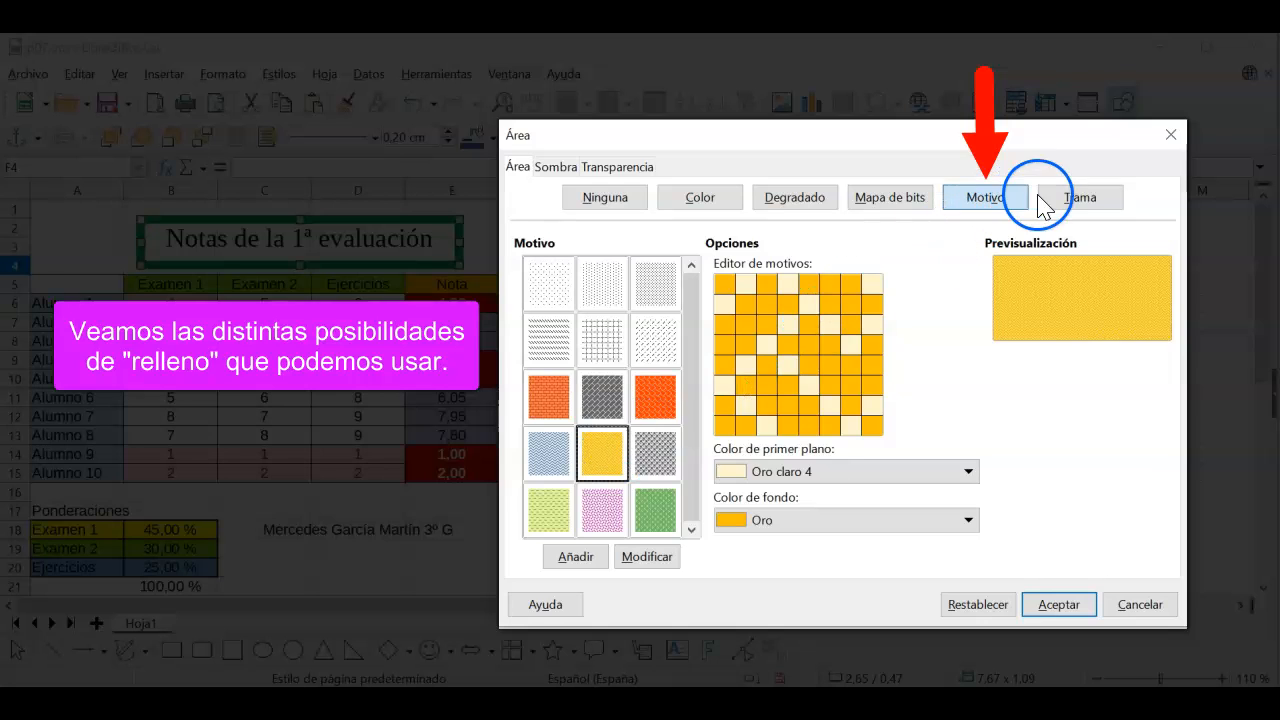
left_click(1077, 199)
left_click(655, 396)
left_click(622, 452)
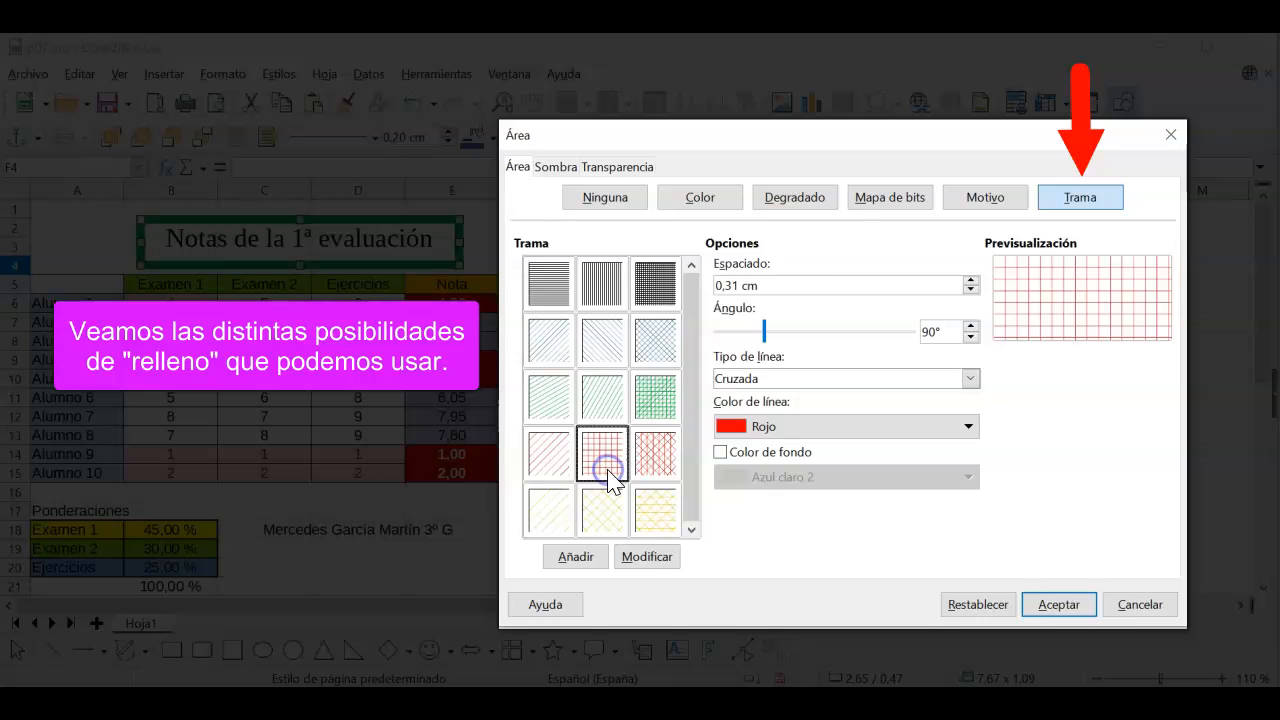
Fill the title text box with the multicoloured vertical stripes bitmap and deselect it.
left_click(860, 205)
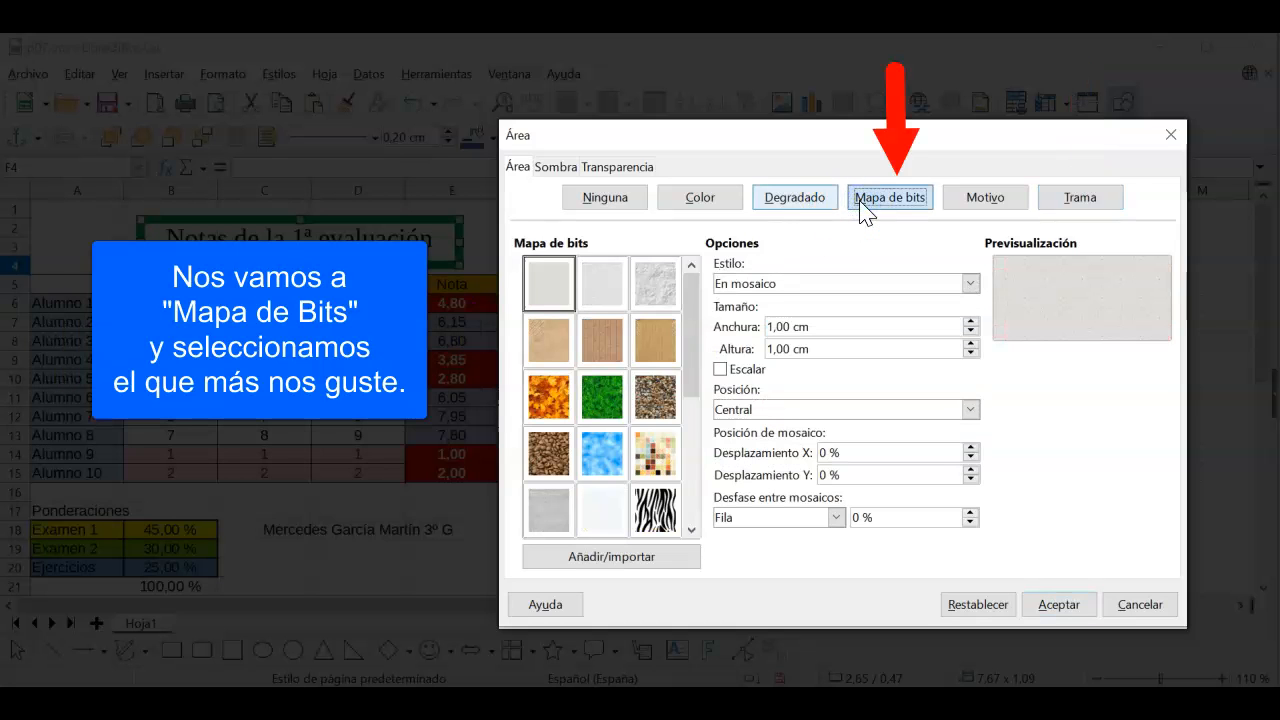
left_click(693, 440)
left_click(601, 340)
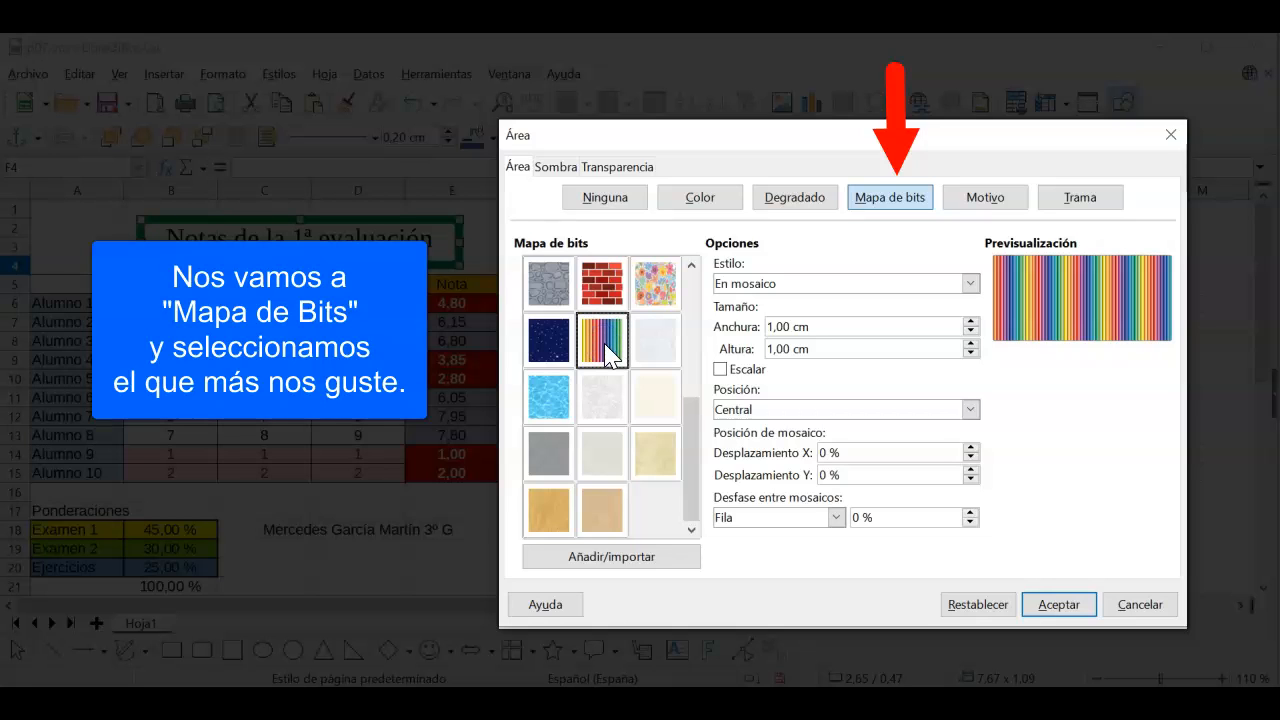
left_click(1058, 605)
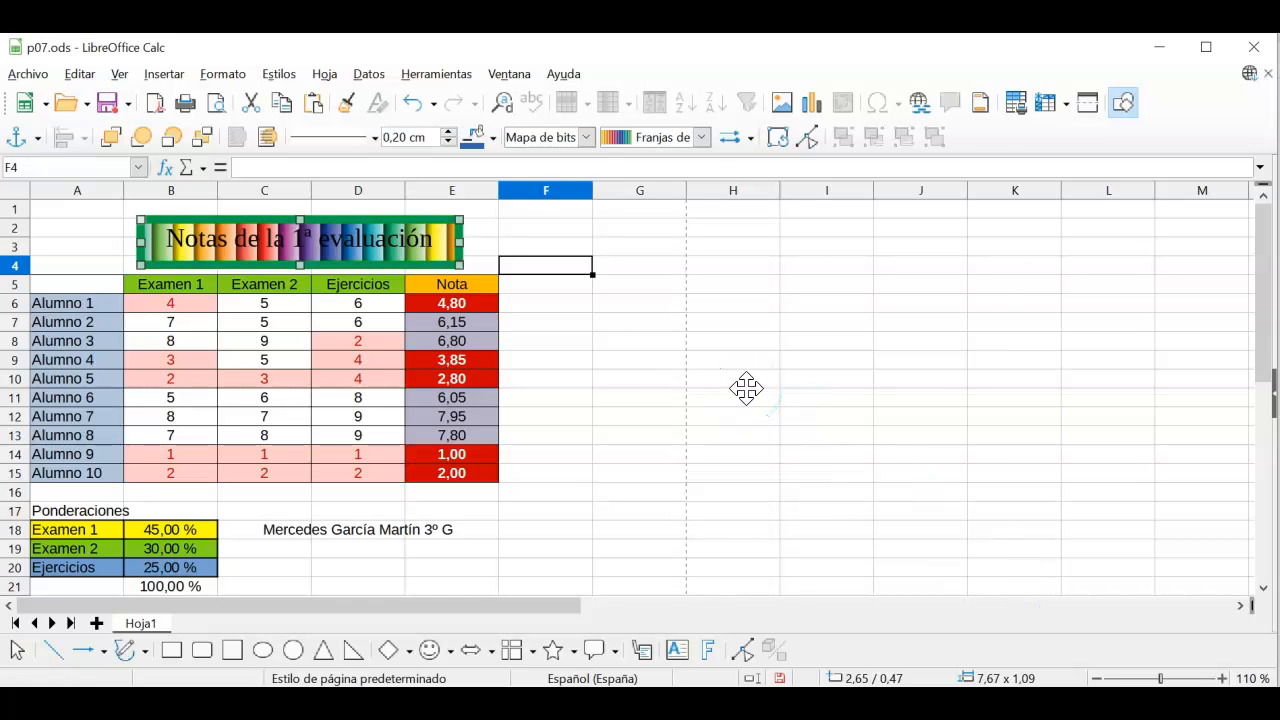
left_click(620, 362)
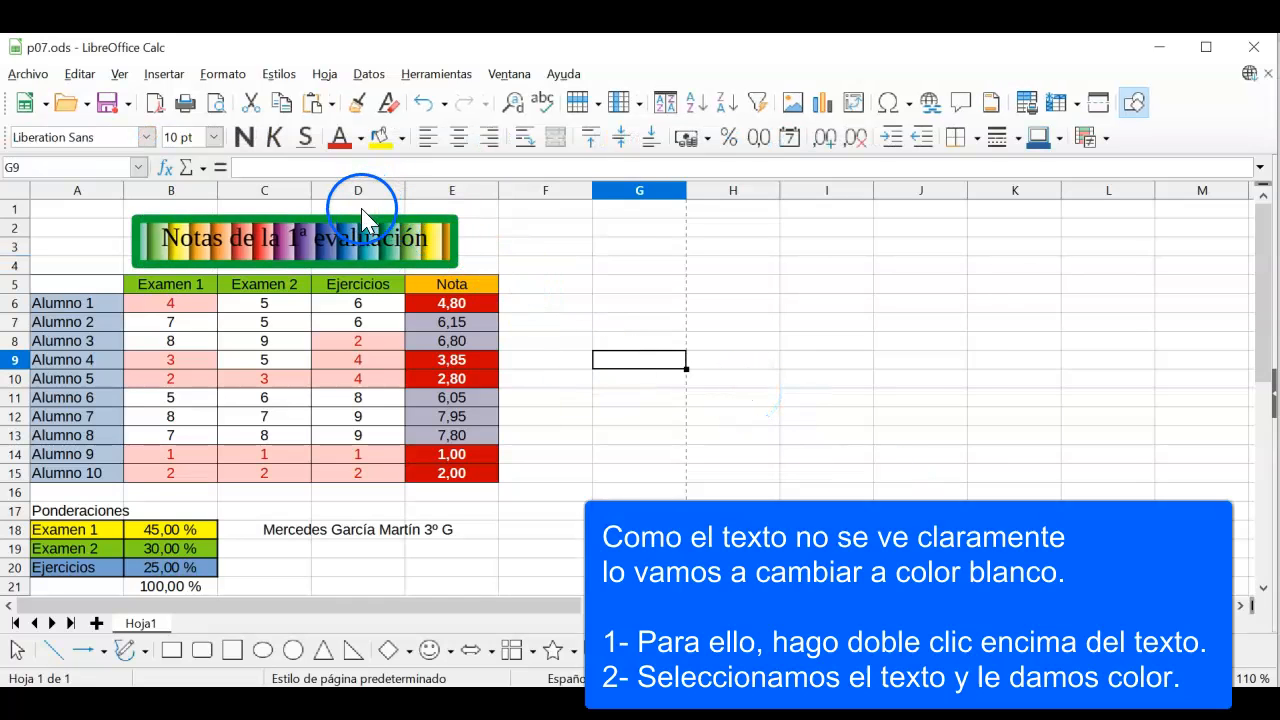
Set the font colour of the whole title "Notas de la 1ª evaluación" to white.
left_click(360, 222)
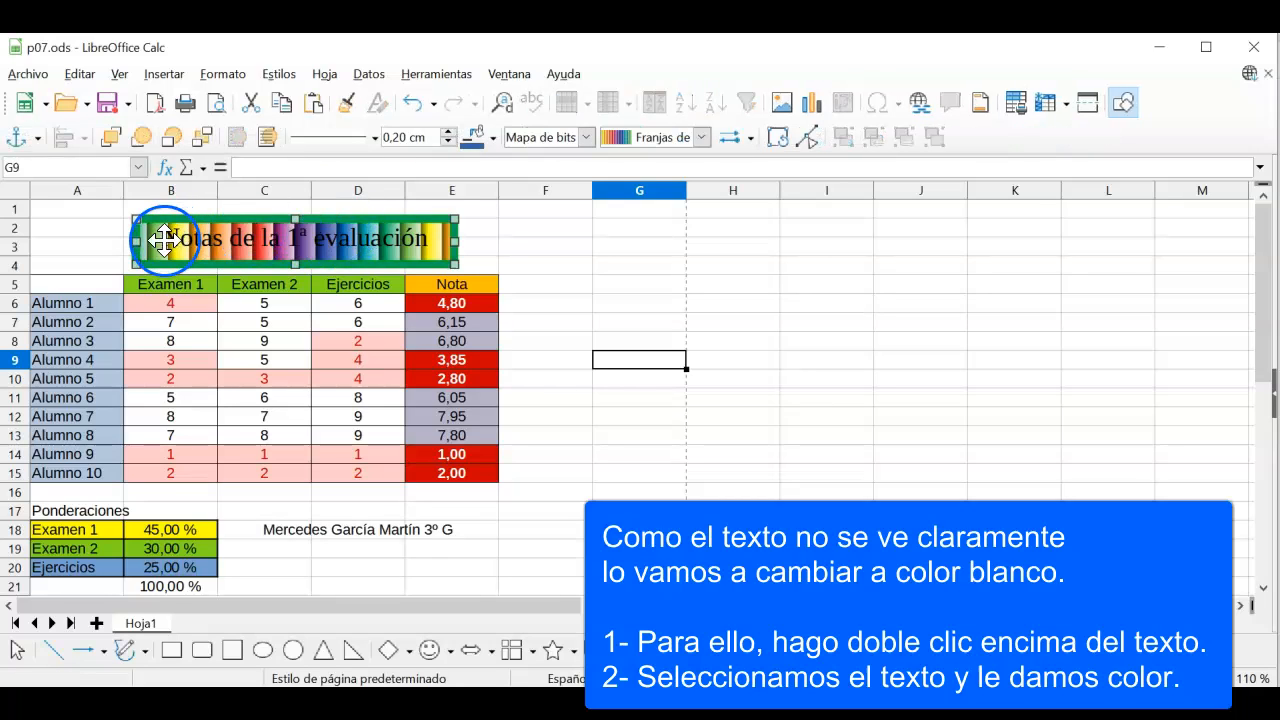
double_click(163, 240)
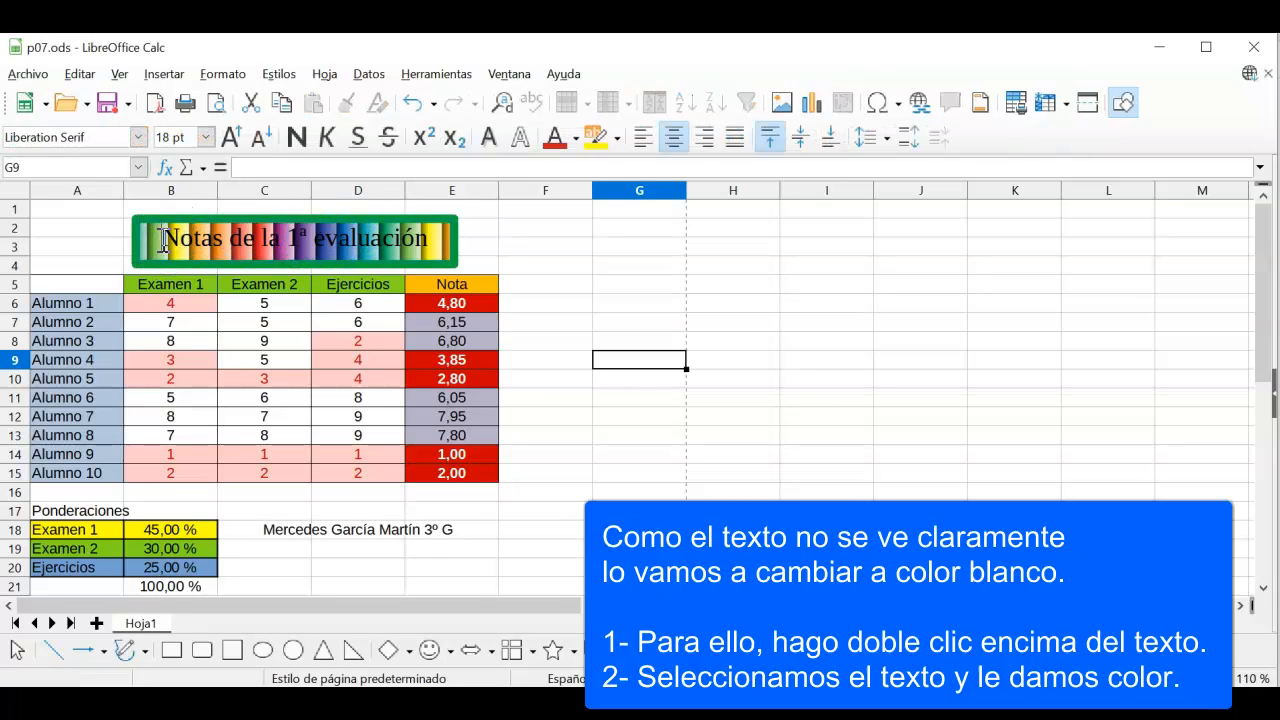
left_click_drag(165, 240, 427, 246)
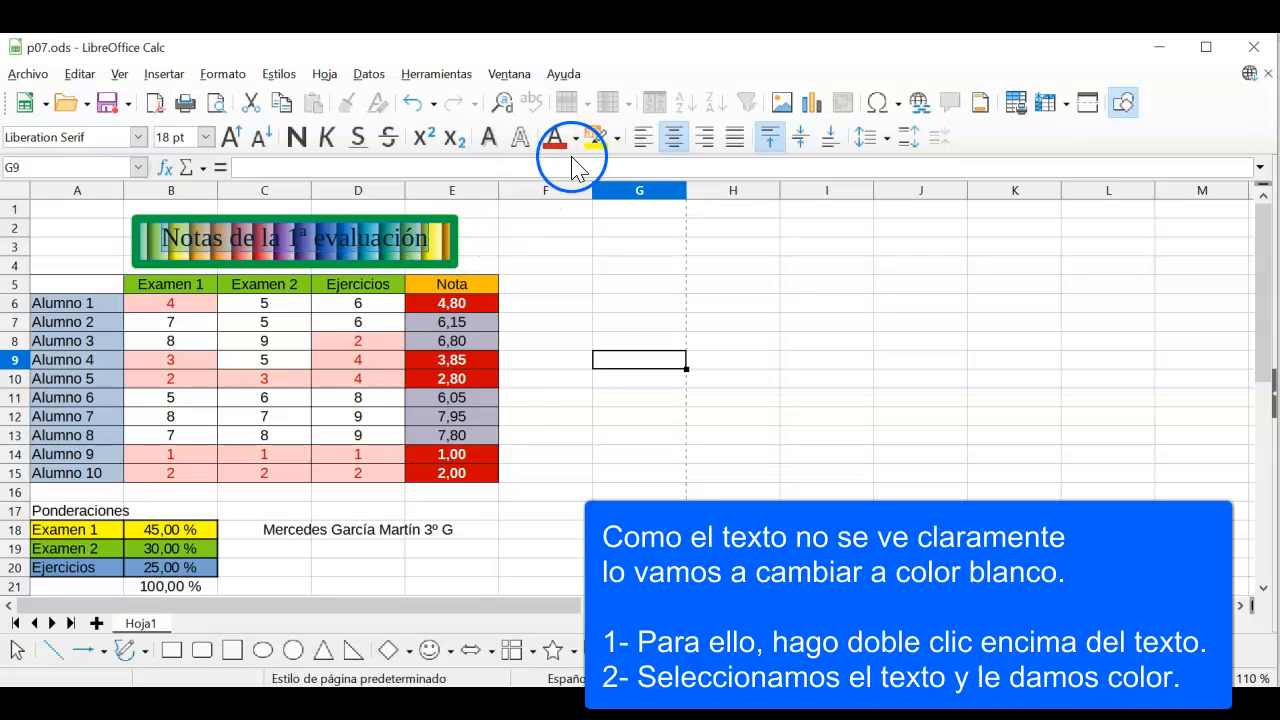
left_click(576, 140)
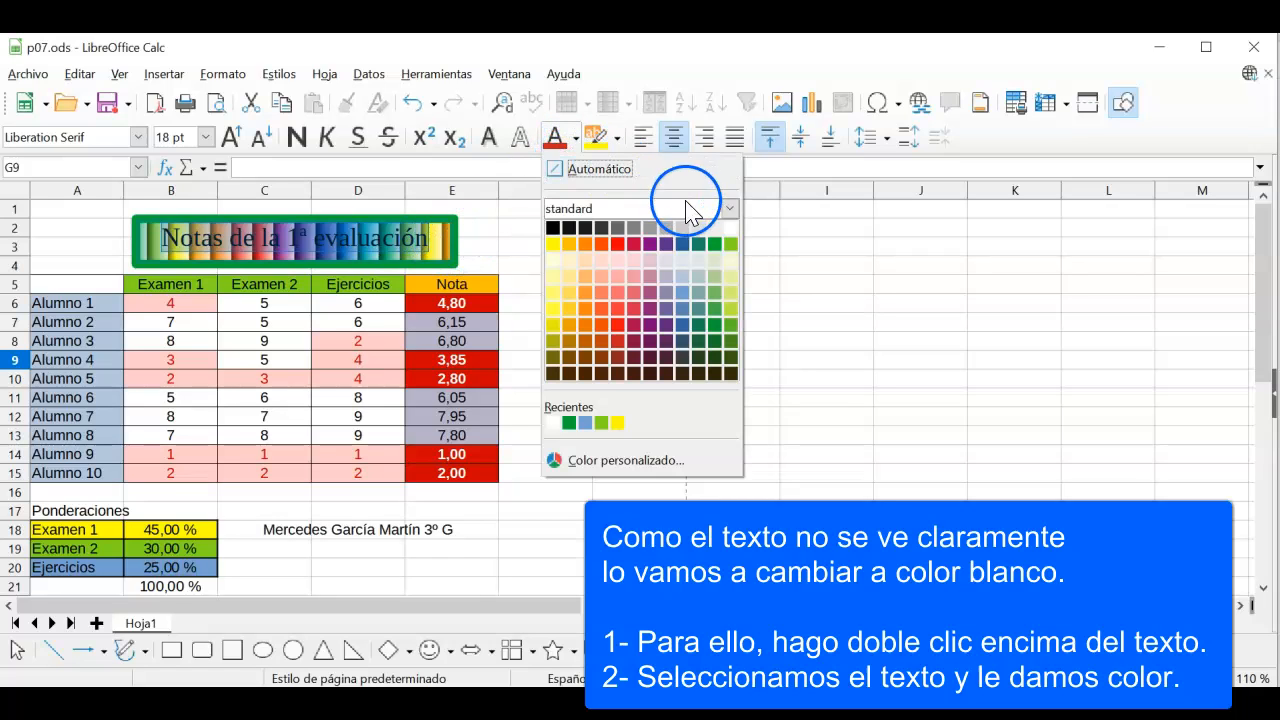
left_click(731, 232)
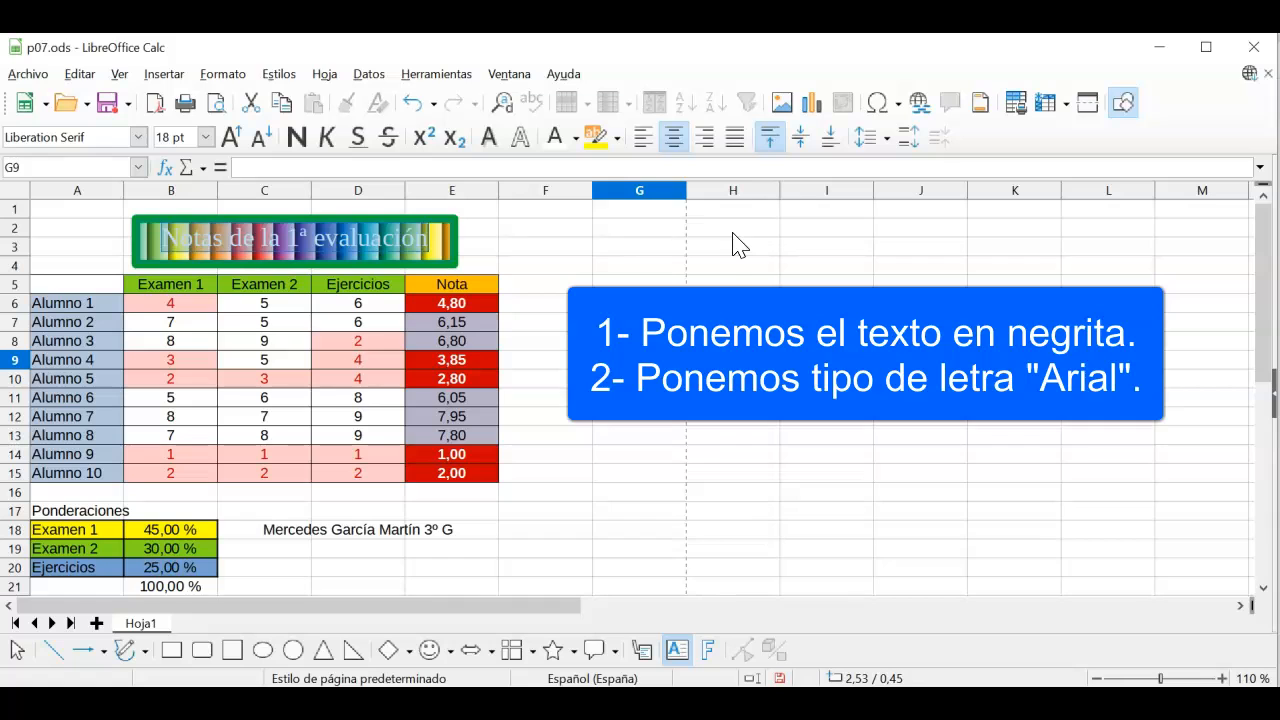
Make the title text "Notas de la 1ª evaluación" bold and set its font to Arial.
left_click(296, 137)
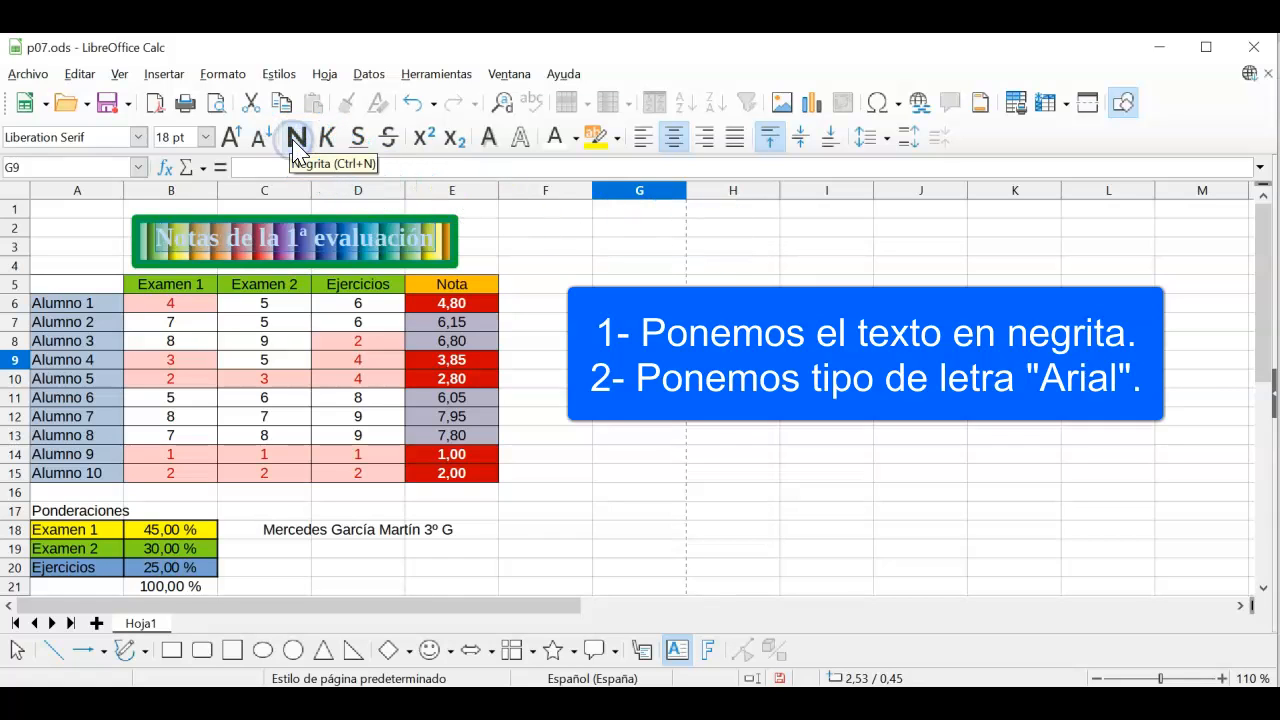
left_click(207, 137)
left_click(207, 137)
left_click(137, 137)
left_click_drag(370, 487, 366, 166)
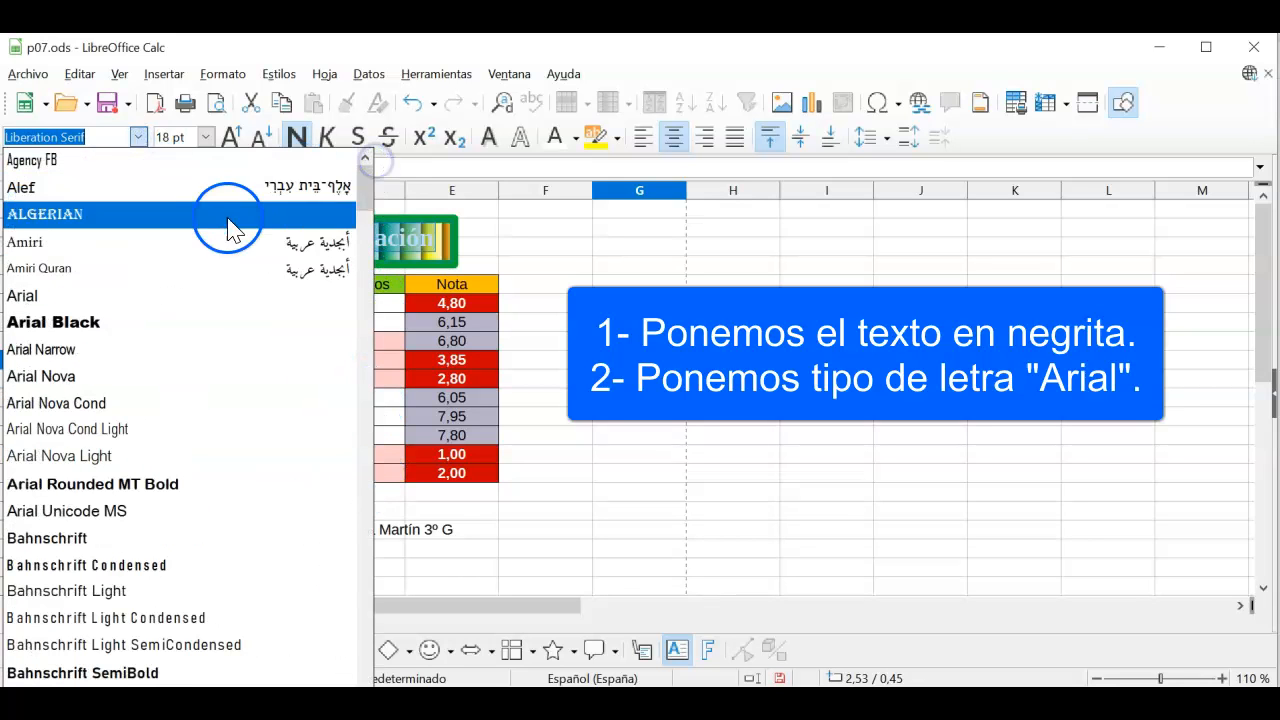
left_click(215, 296)
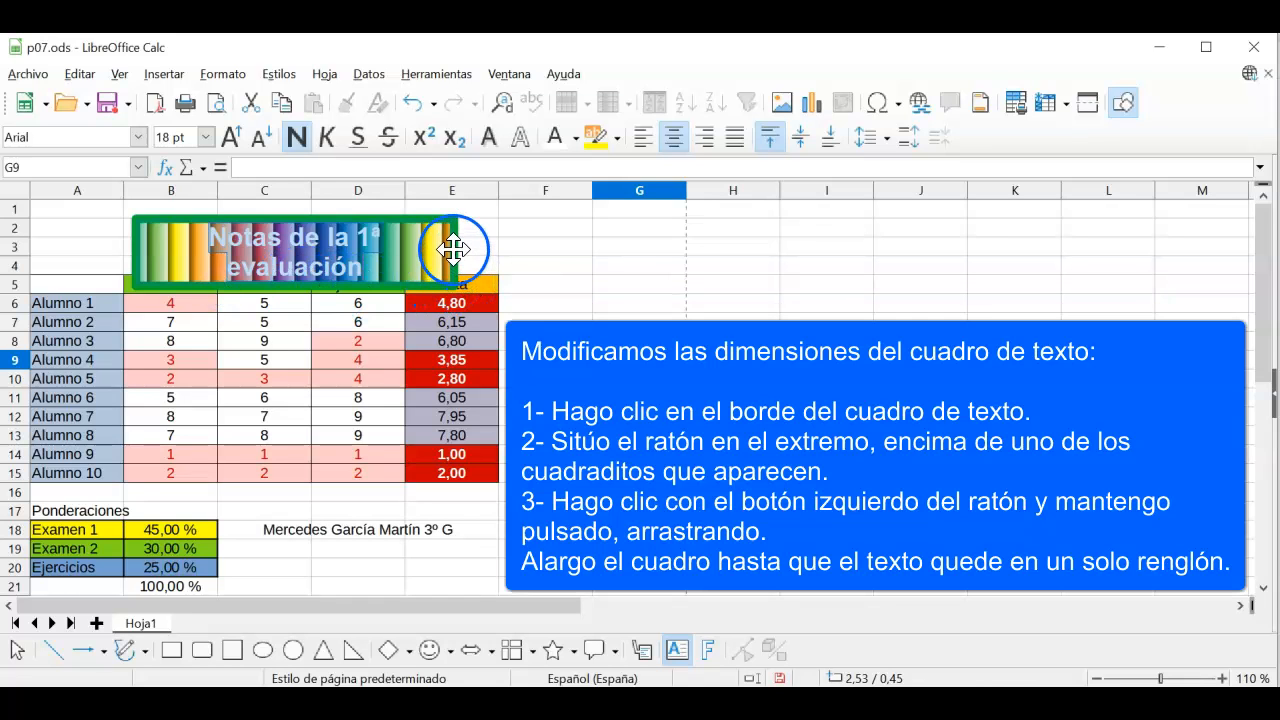
Widen the title text box so its text fits on one line and reduce its height, to about 8.50 × 1.03 cm.
left_click(454, 250)
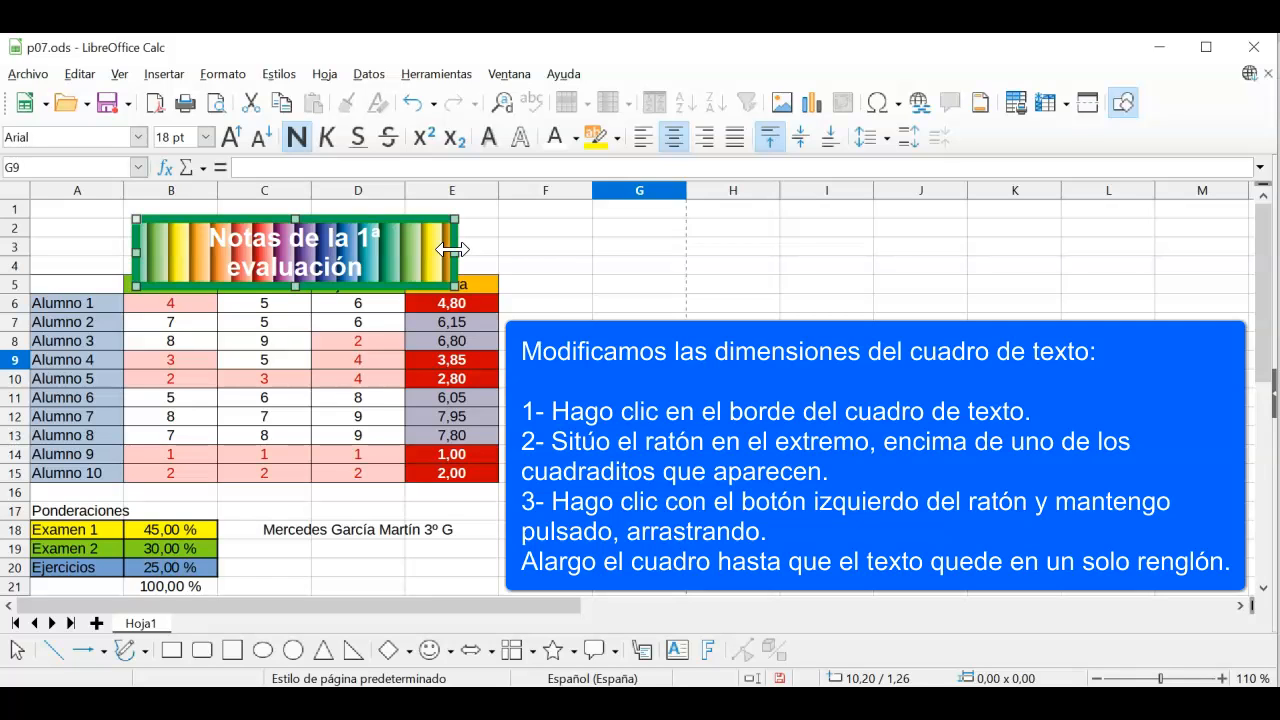
left_click_drag(454, 250, 488, 248)
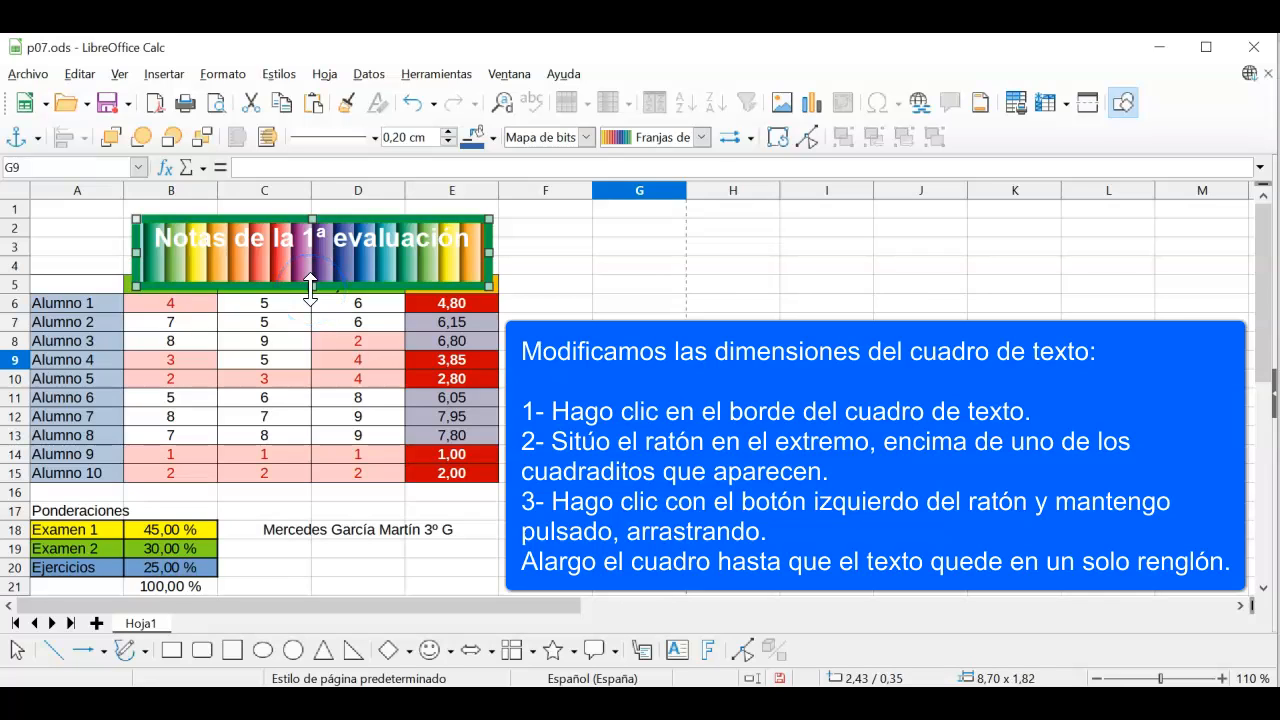
left_click_drag(311, 287, 321, 262)
left_click(612, 251)
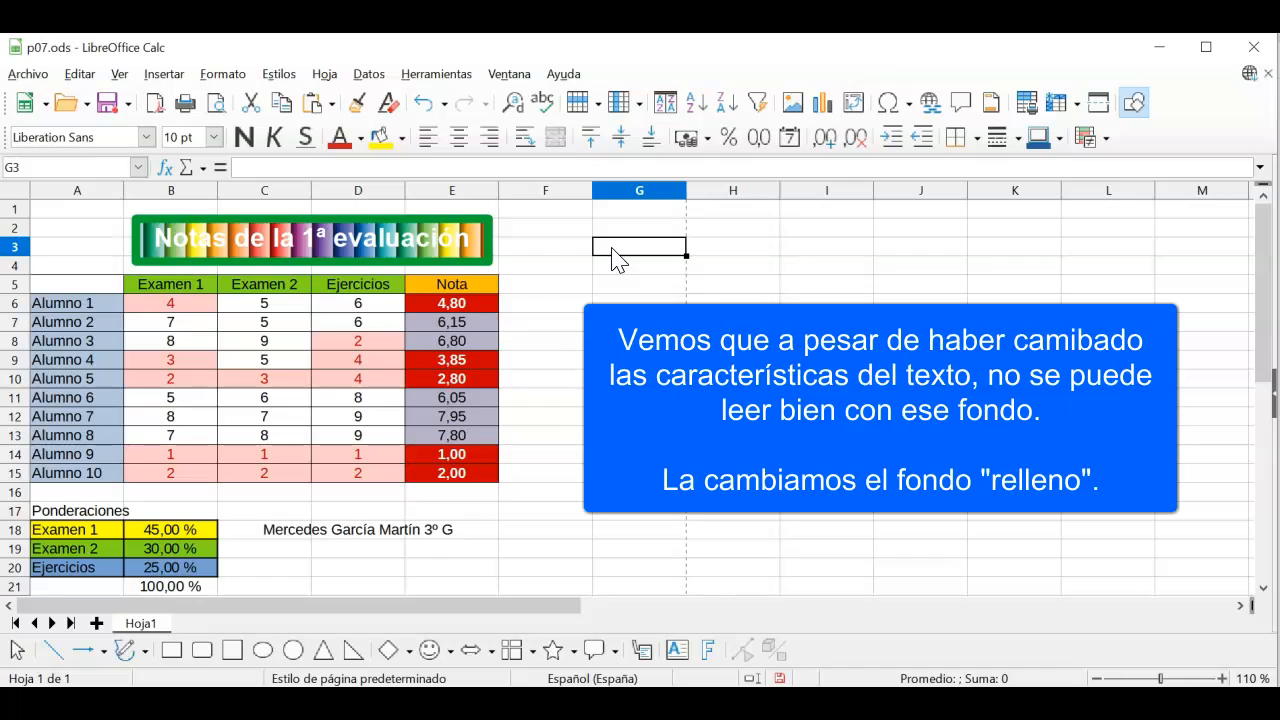
Change the title text box fill to the dark blue Espacial bitmap and deselect the box.
left_click(403, 219)
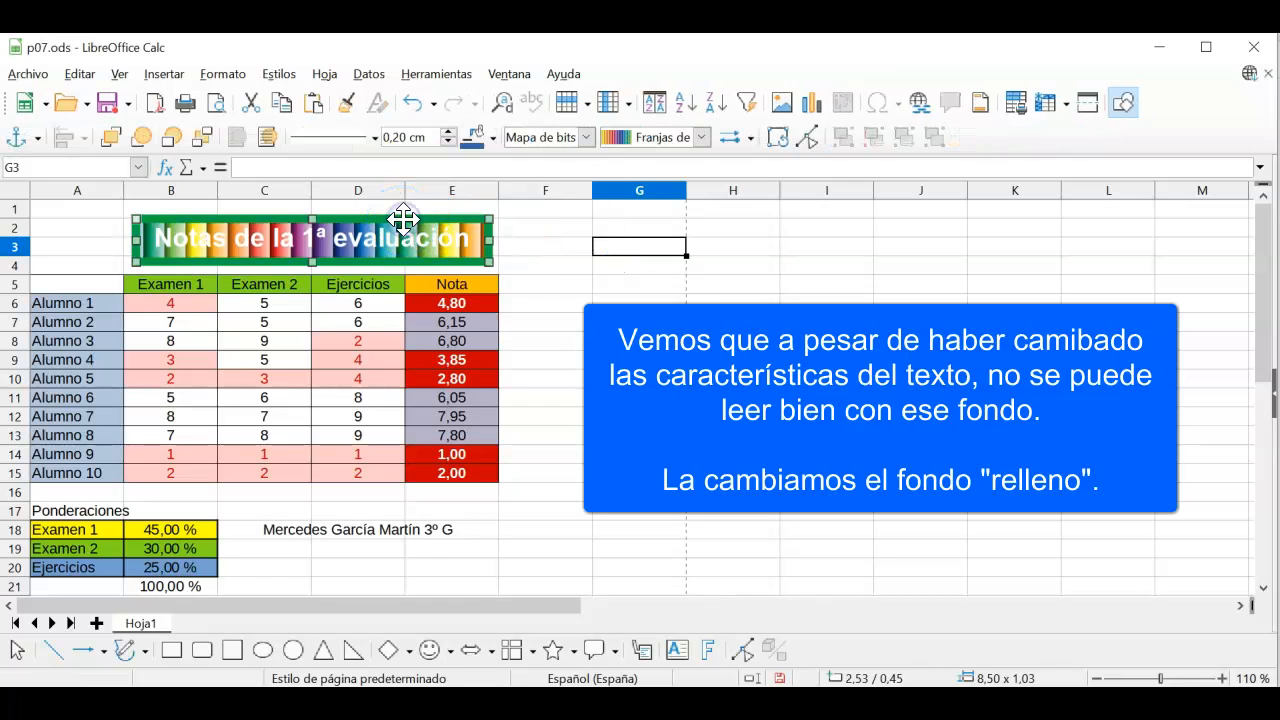
right_click(403, 219)
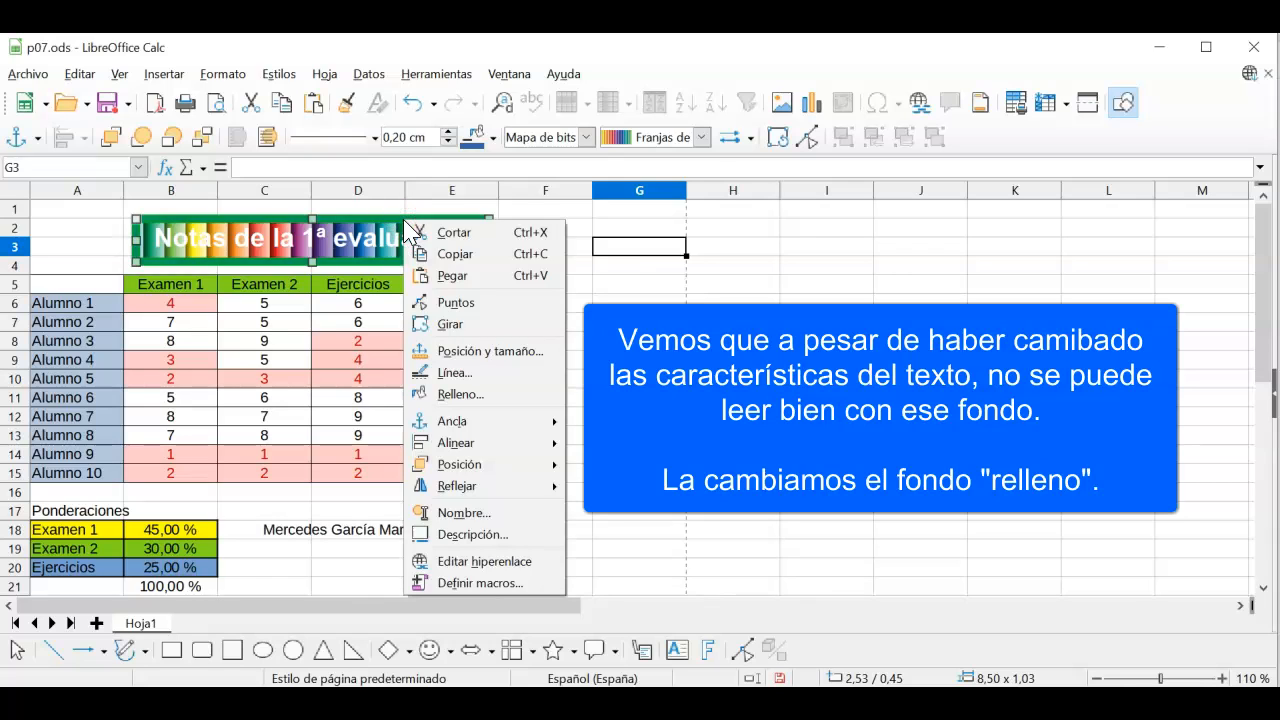
left_click(474, 394)
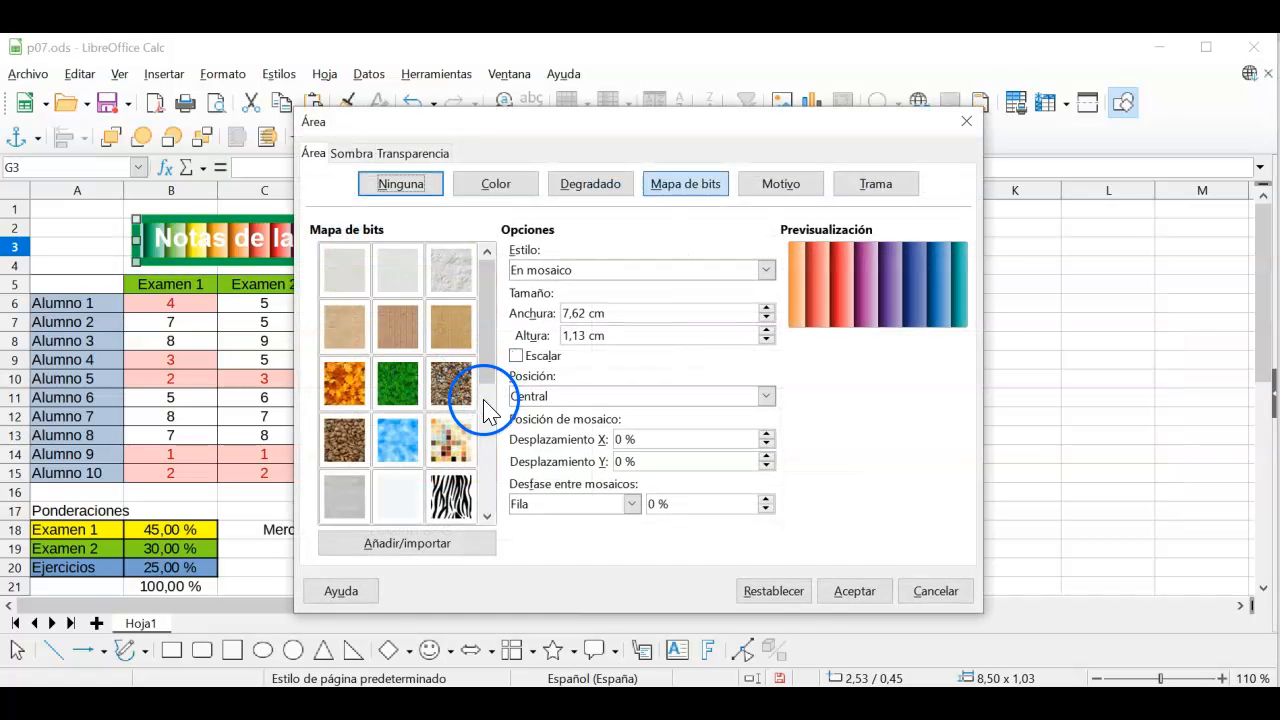
left_click(484, 400)
left_click(350, 338)
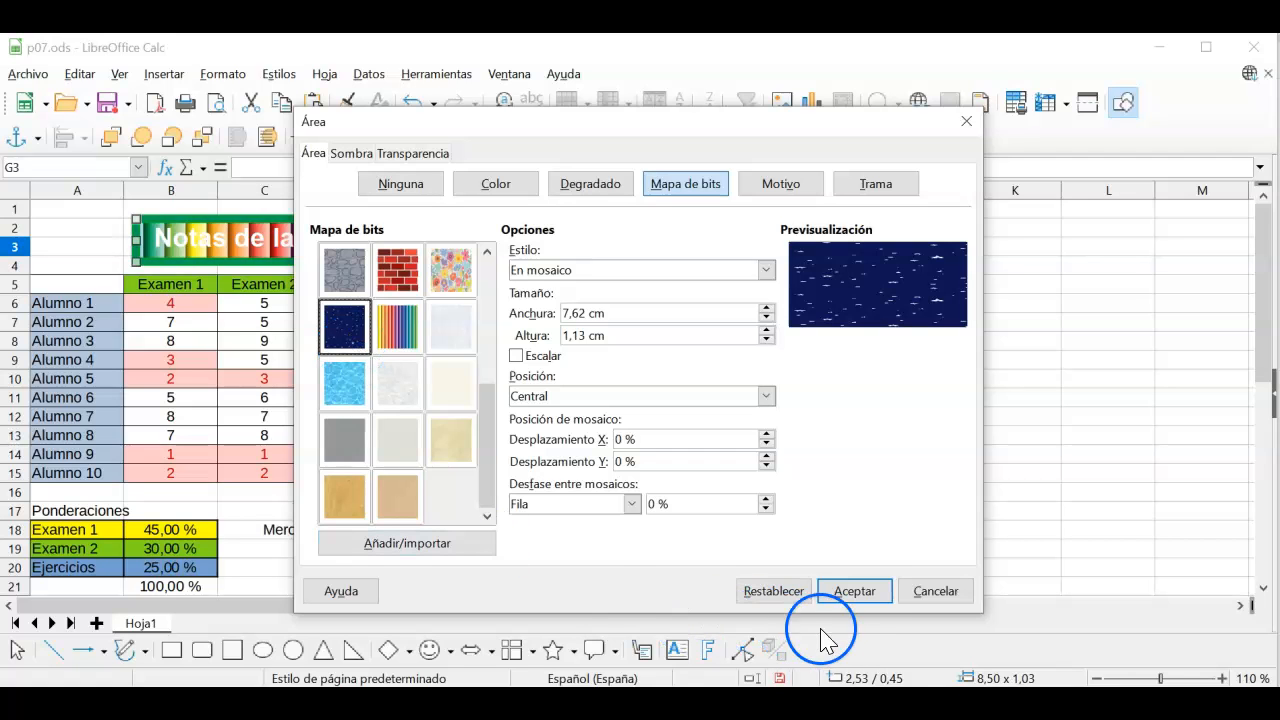
left_click(855, 591)
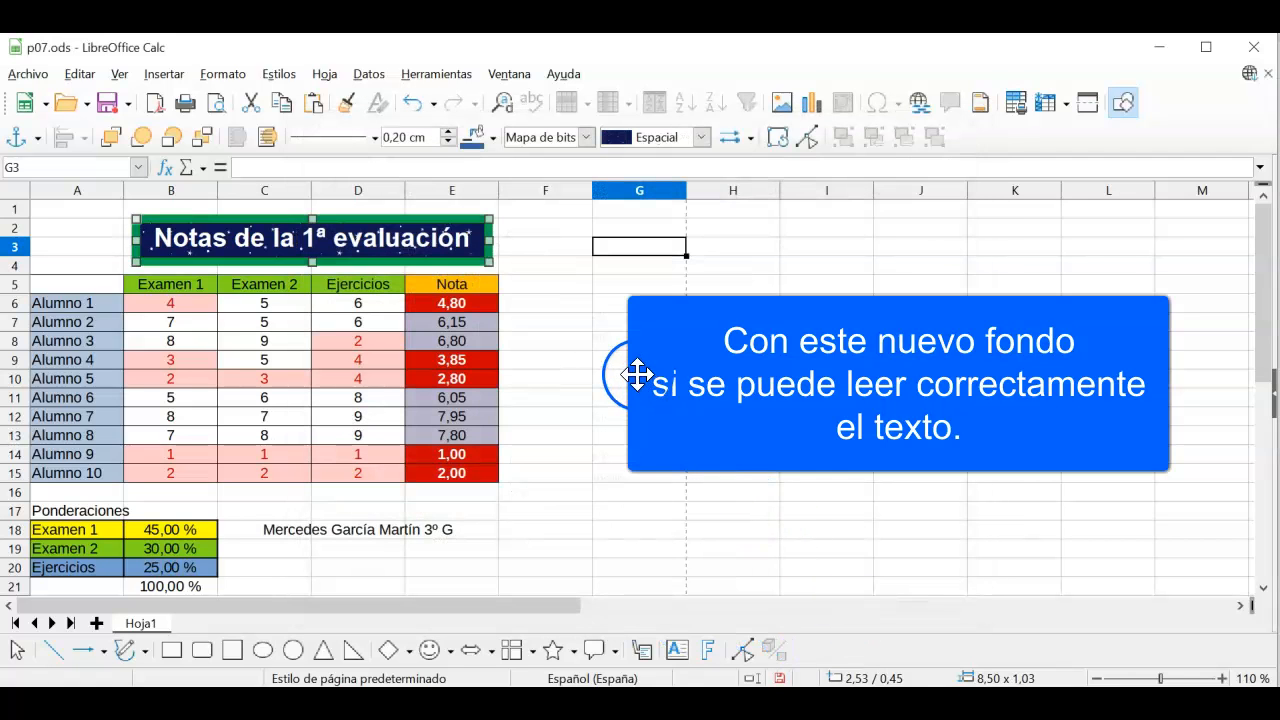
left_click(638, 378)
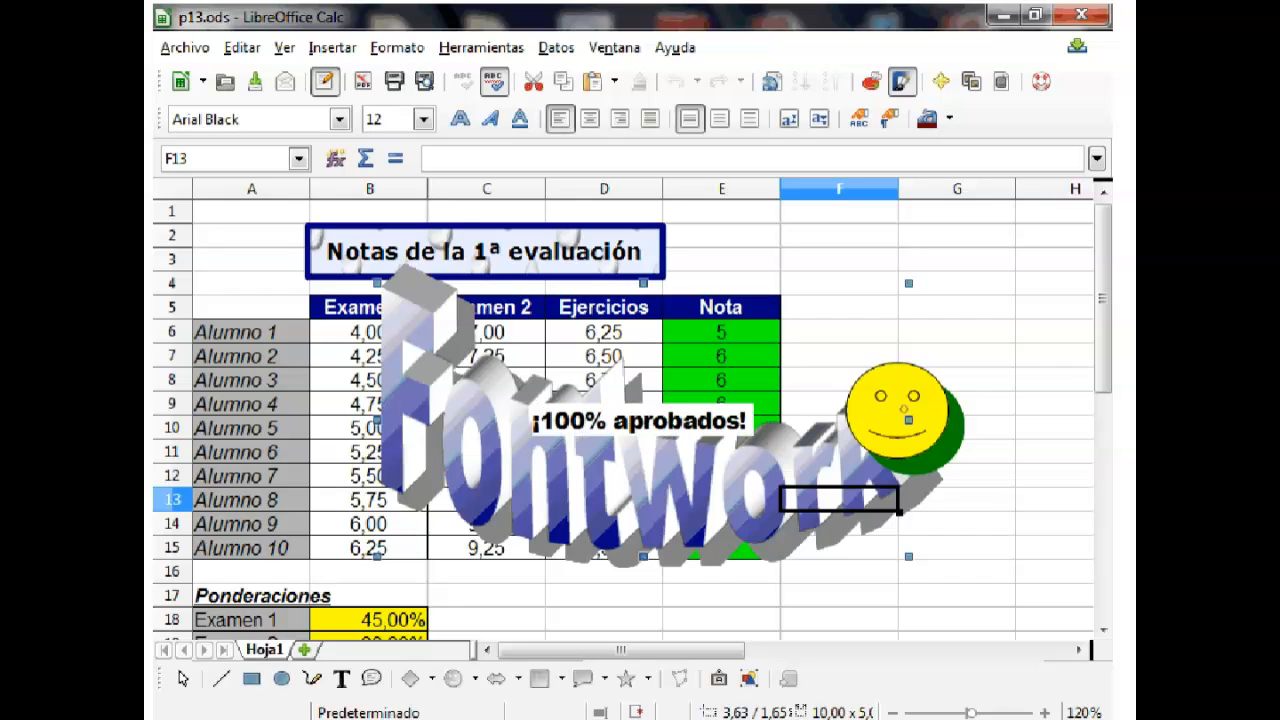
Finish the Fontwork text edit in p13.ods and hide the Dibujo toolbar.
key("Escape")
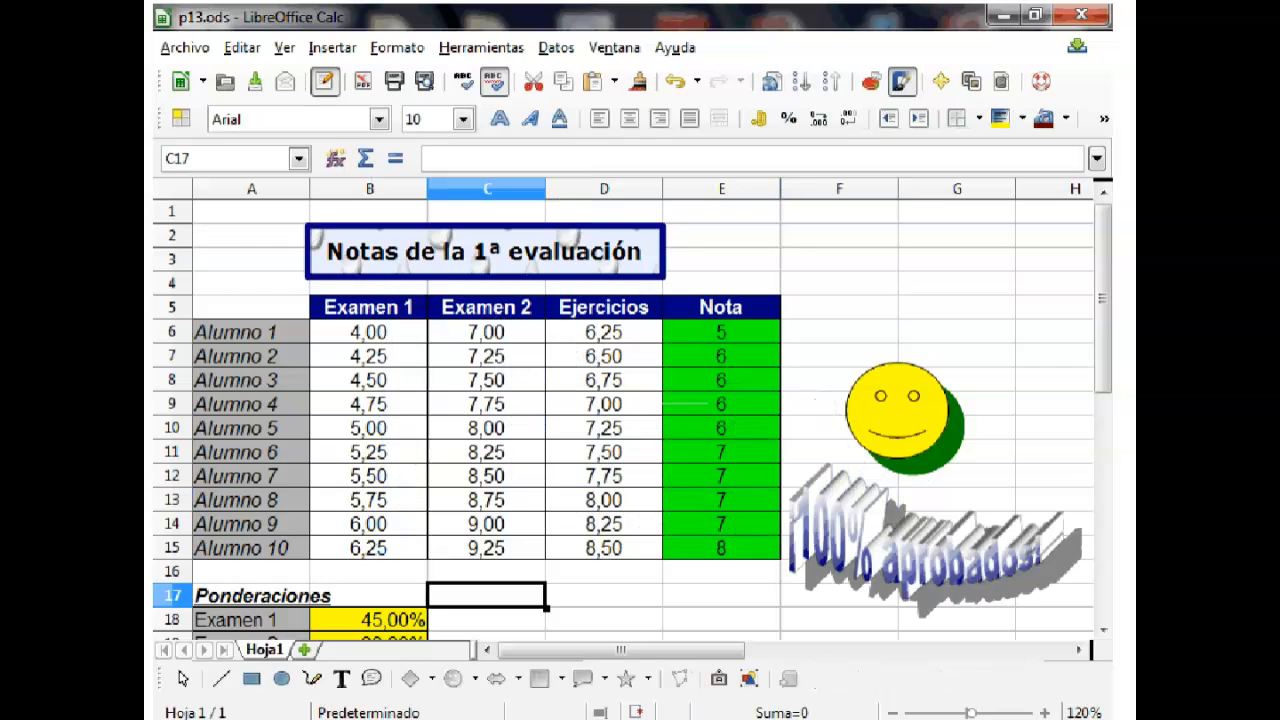
left_click(285, 48)
mouse_move(342, 135)
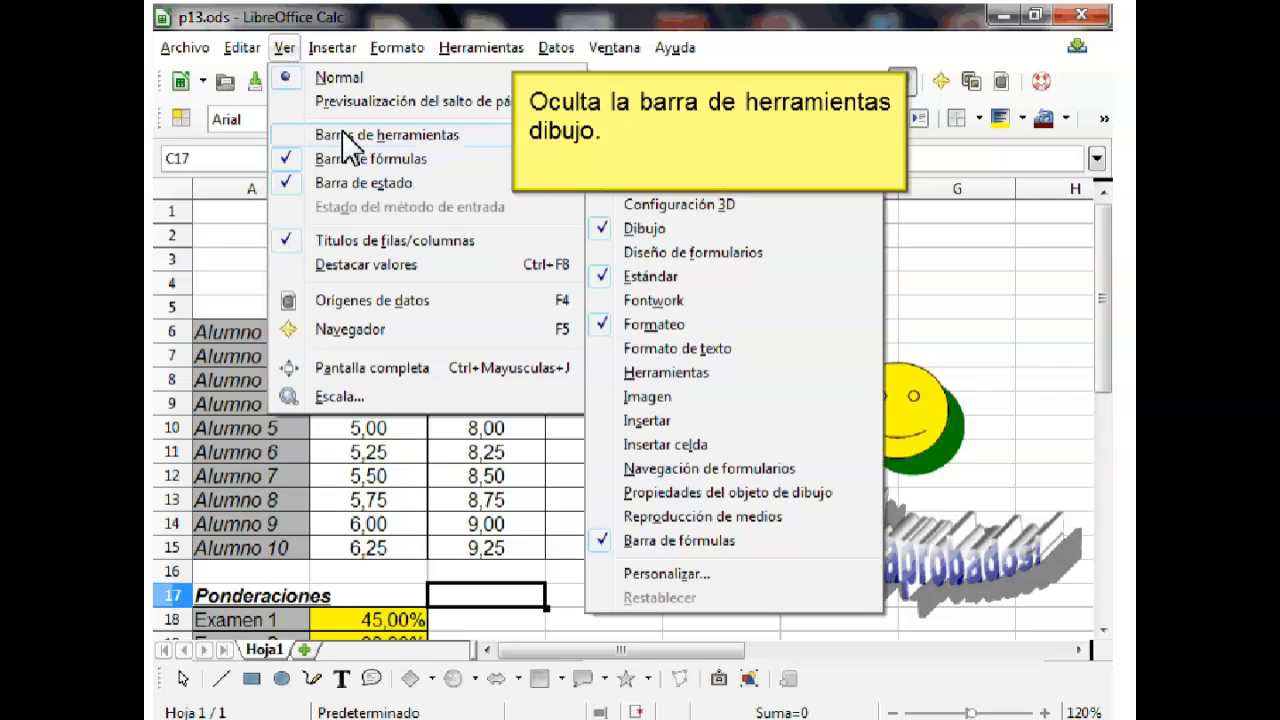
left_click(645, 229)
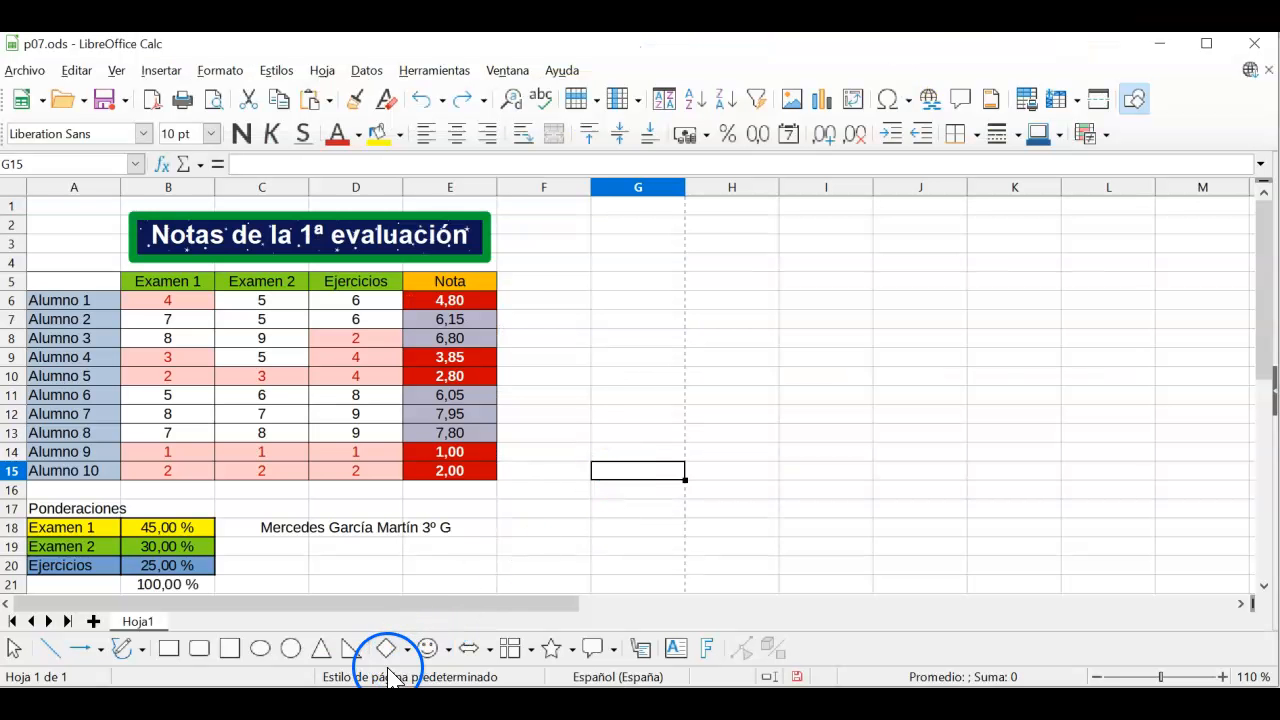
Draw a smiley face about 2.52 × 2.60 cm beside the grades table in columns F–G and fill it with gold ffbf00.
left_click(430, 651)
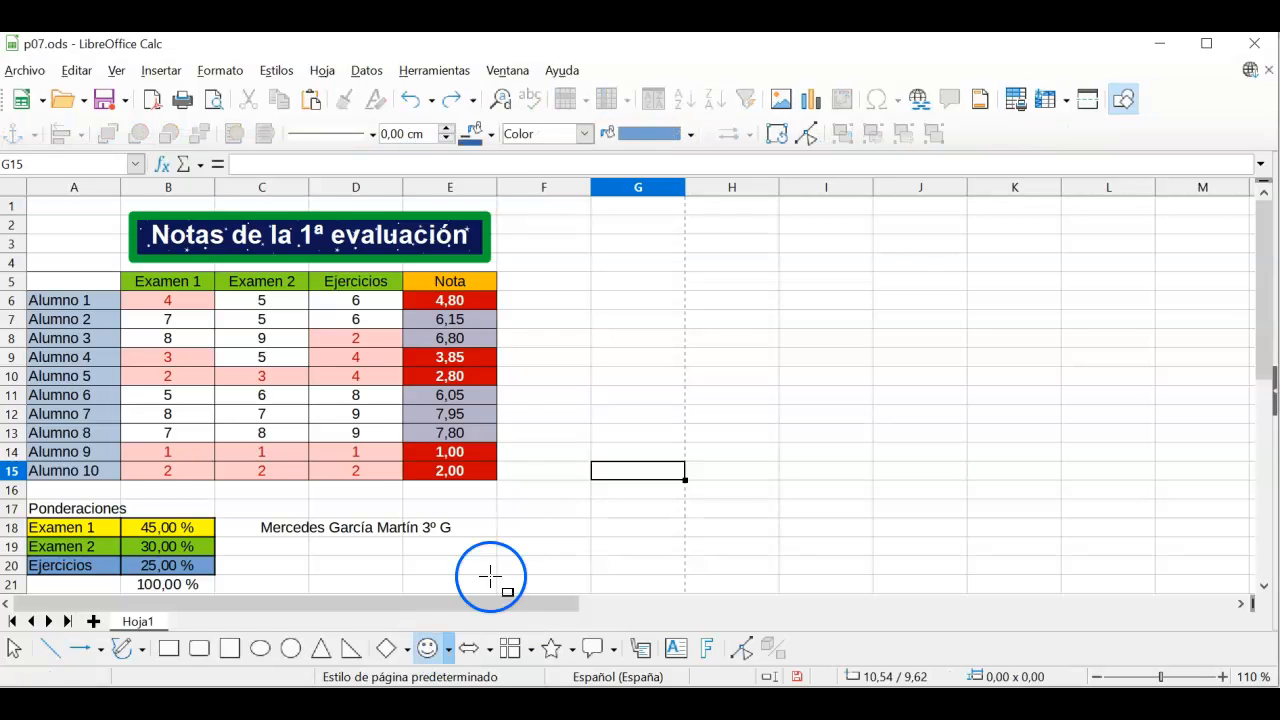
left_click_drag(540, 314, 649, 398)
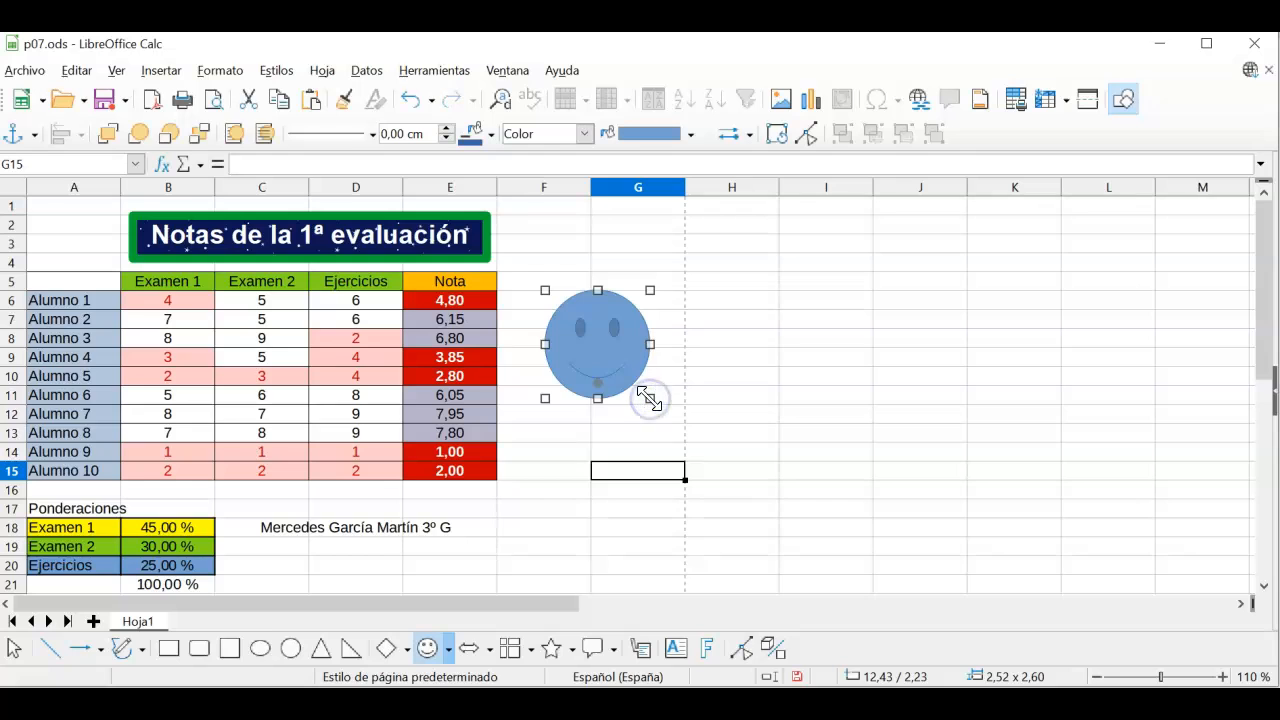
right_click(624, 352)
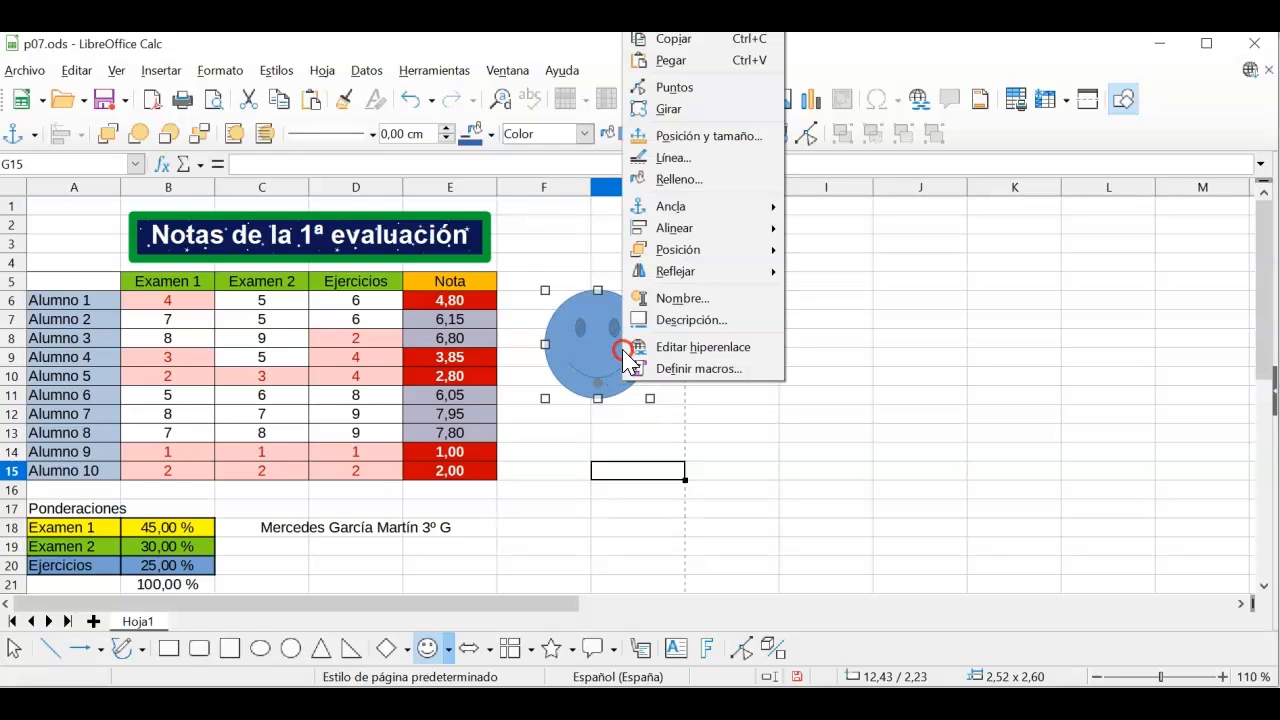
left_click(709, 179)
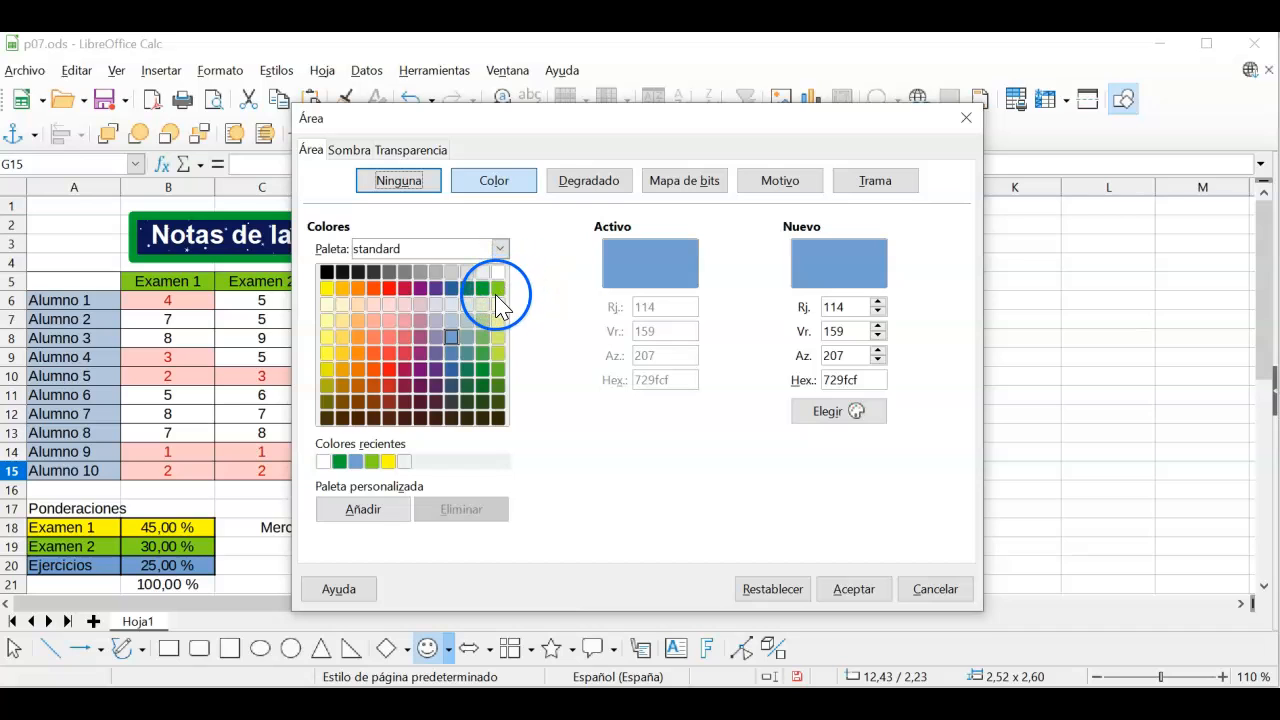
left_click(342, 288)
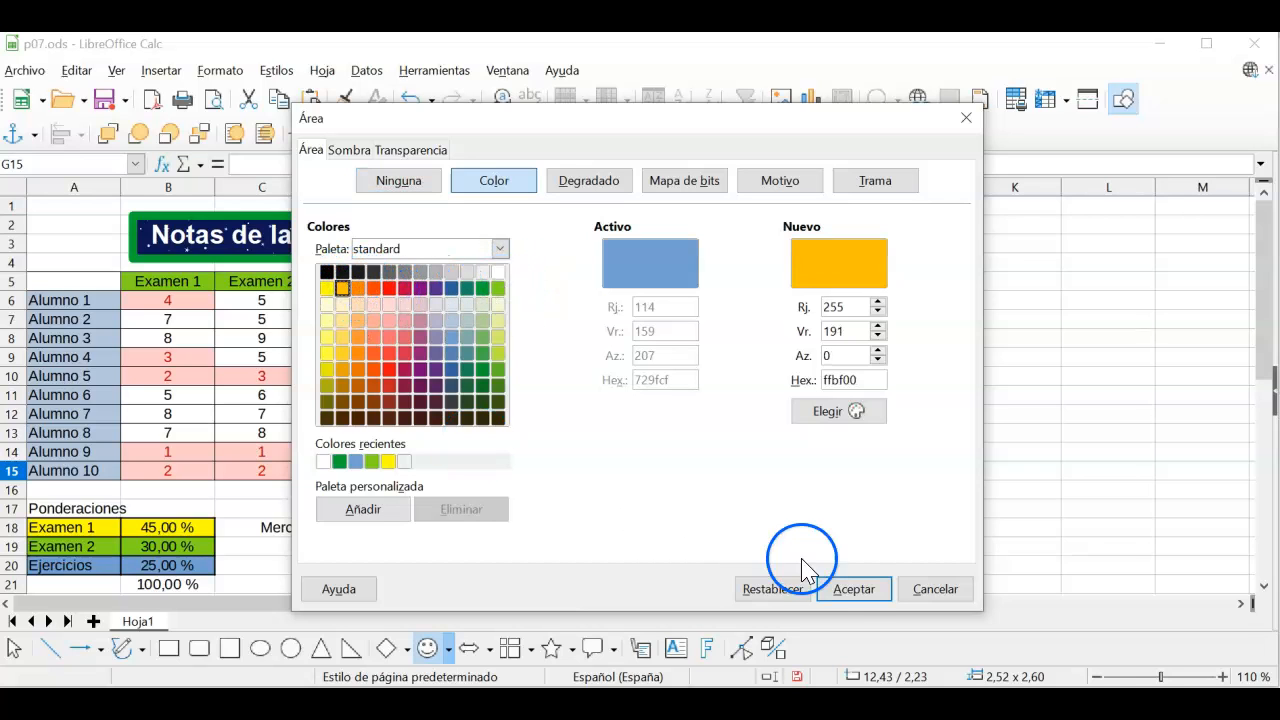
left_click(852, 589)
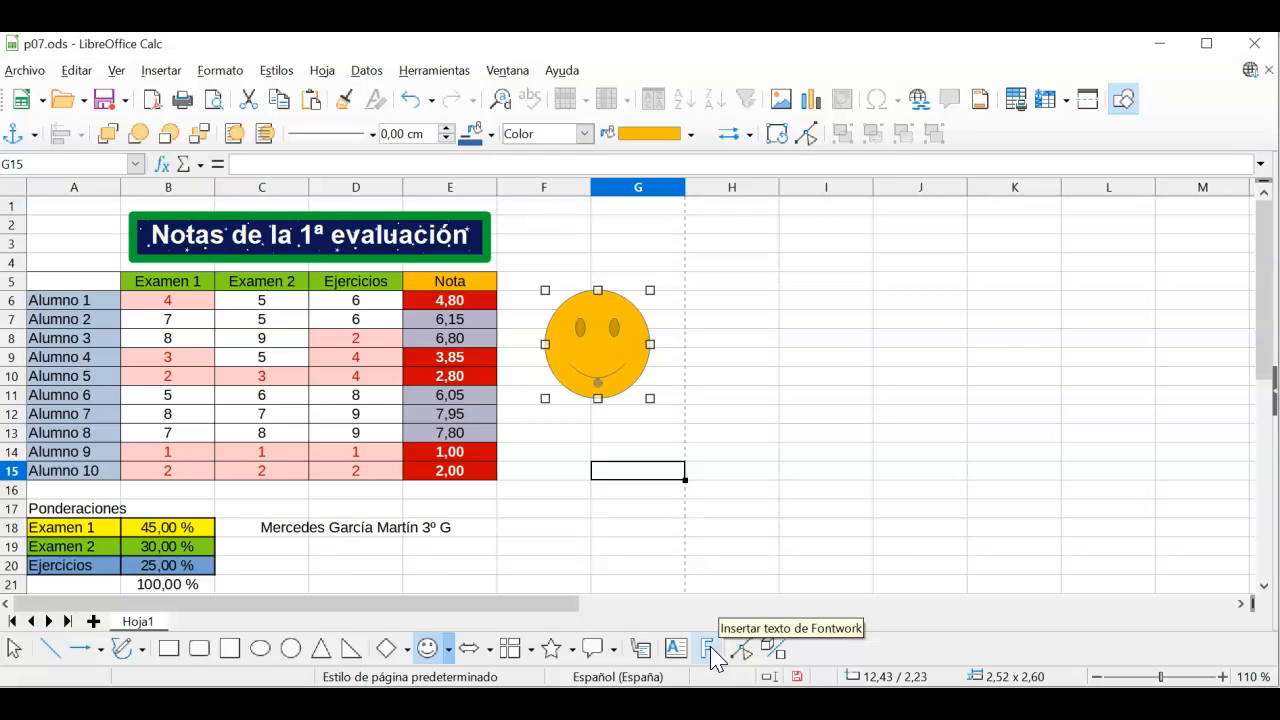
Insert a Fontwork text in the STAR WARS style and move it beside the smiley, over columns H to J.
left_click(709, 650)
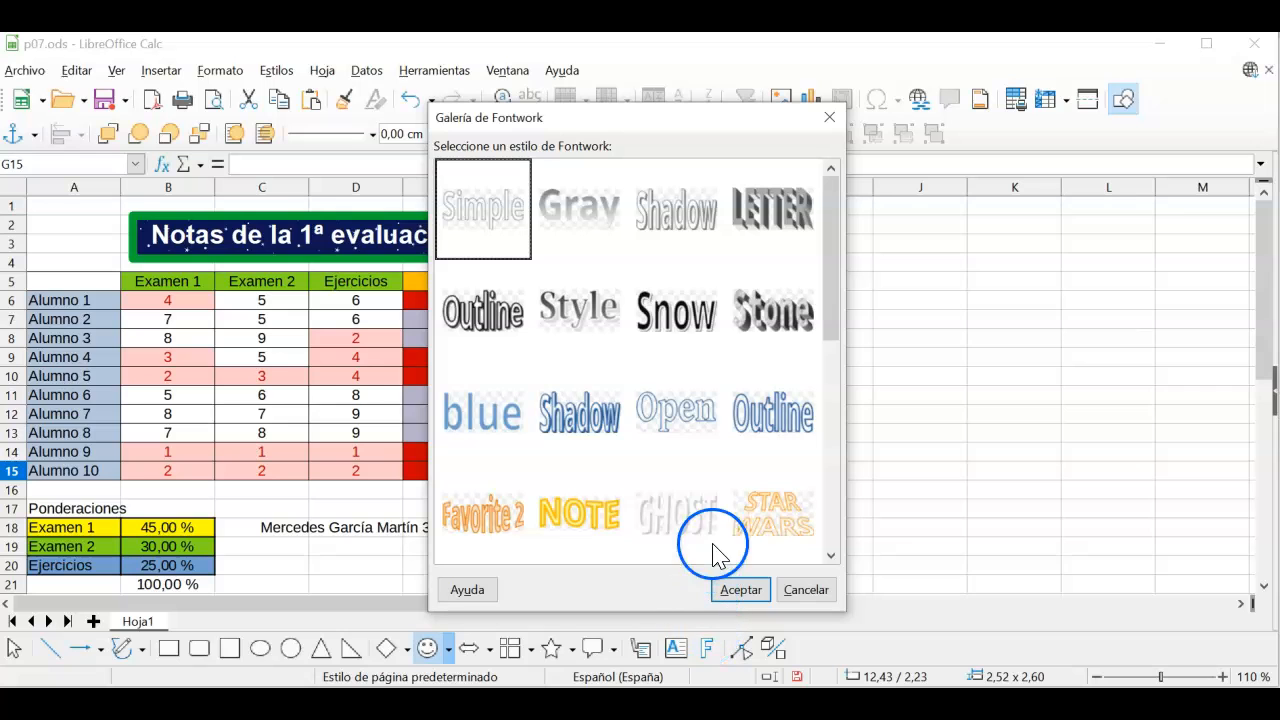
left_click(757, 532)
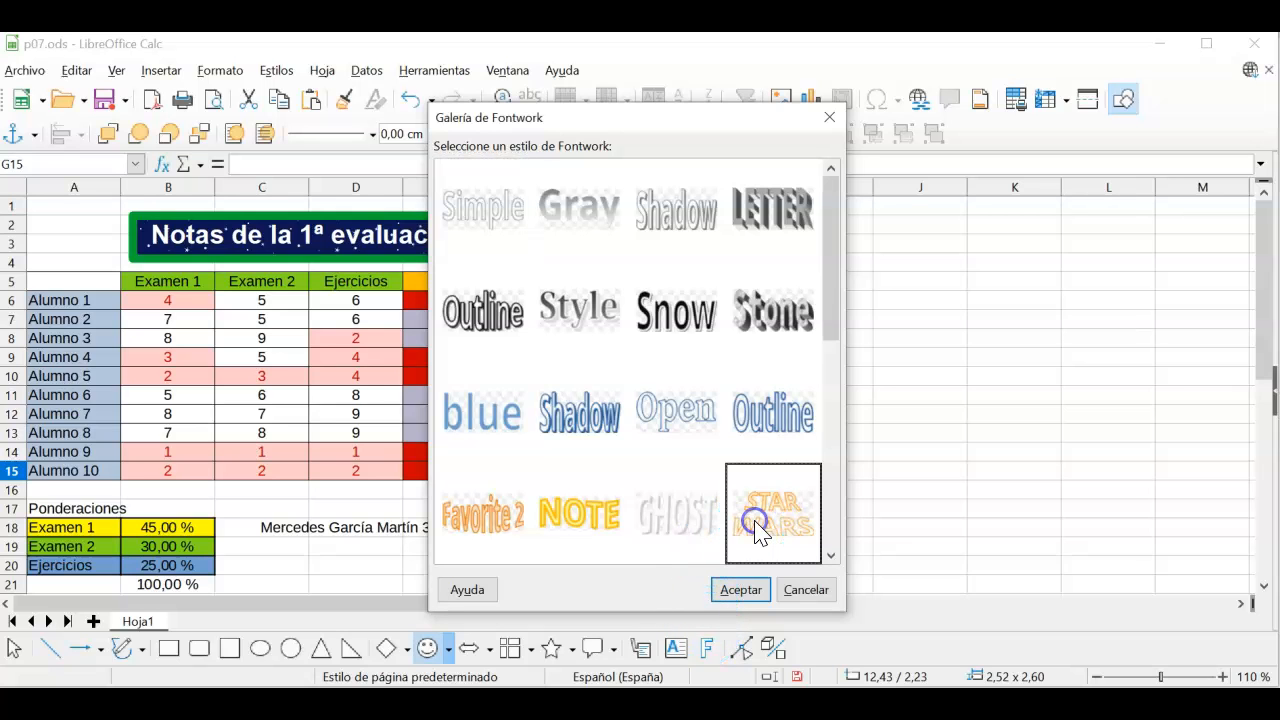
left_click(741, 590)
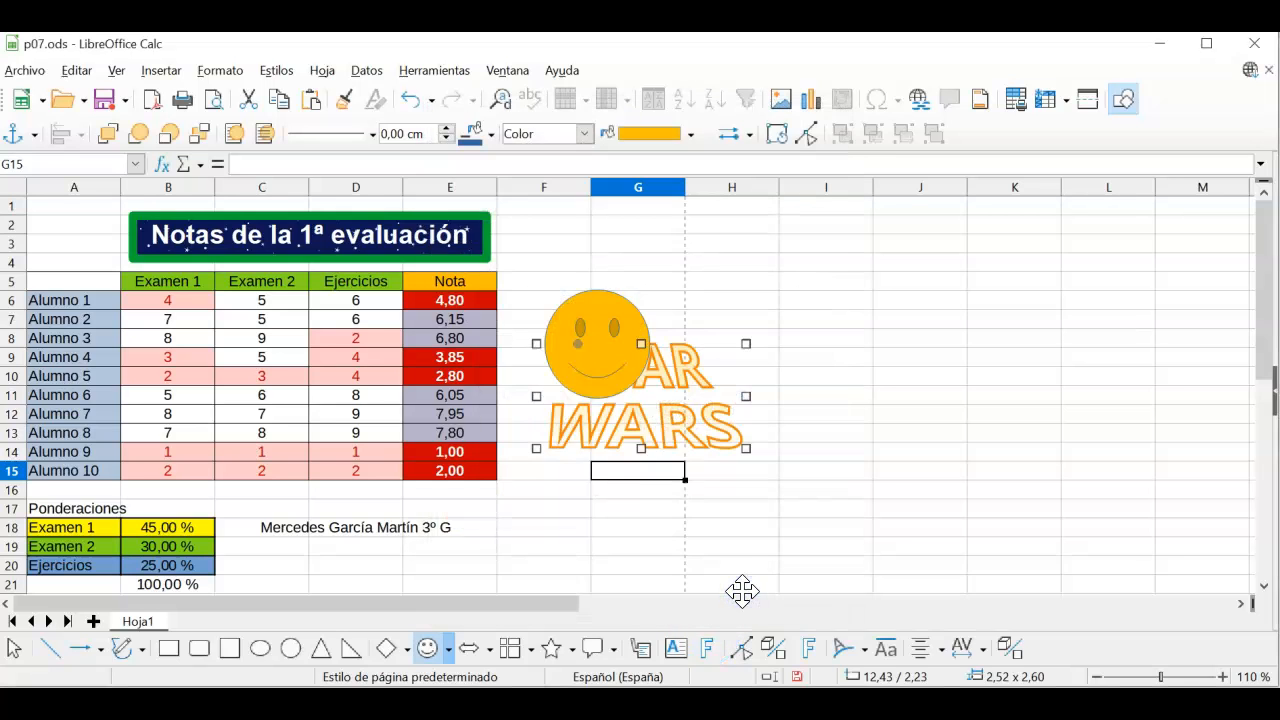
left_click_drag(822, 418, 877, 410)
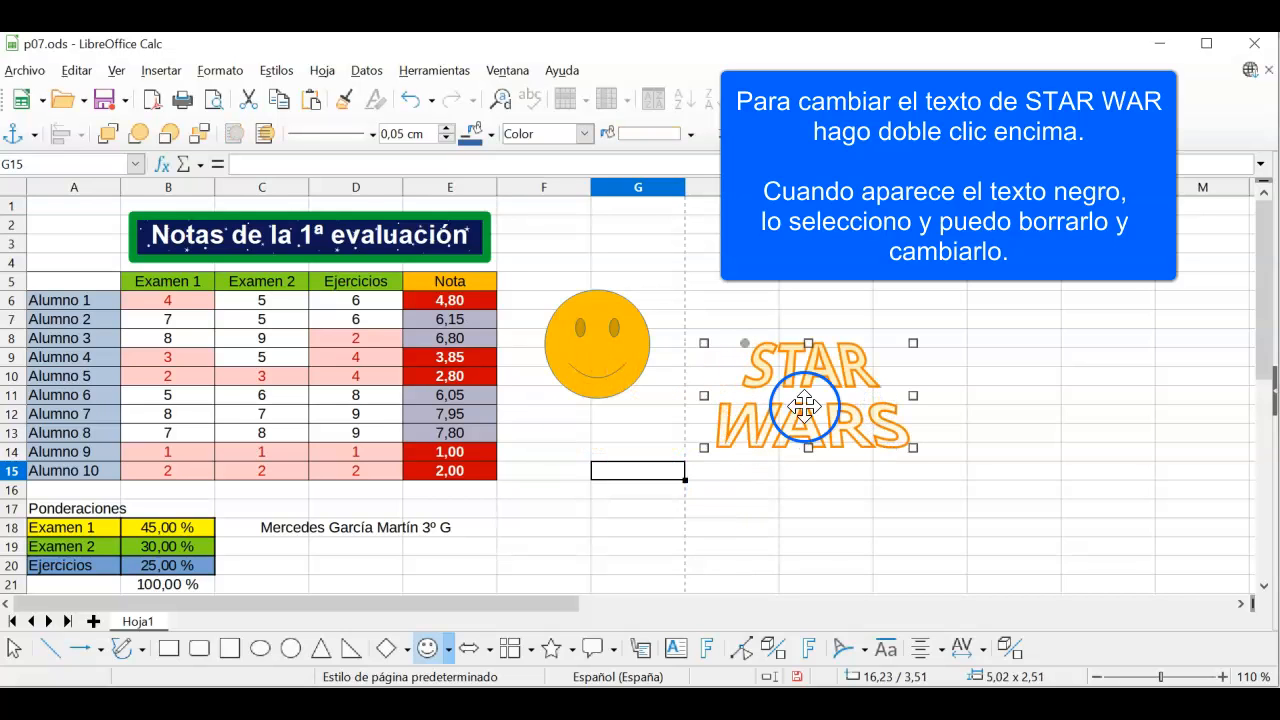
Replace the Fontwork text with "50%" and "aprobados" on two lines.
key("Escape")
double_click(812, 380)
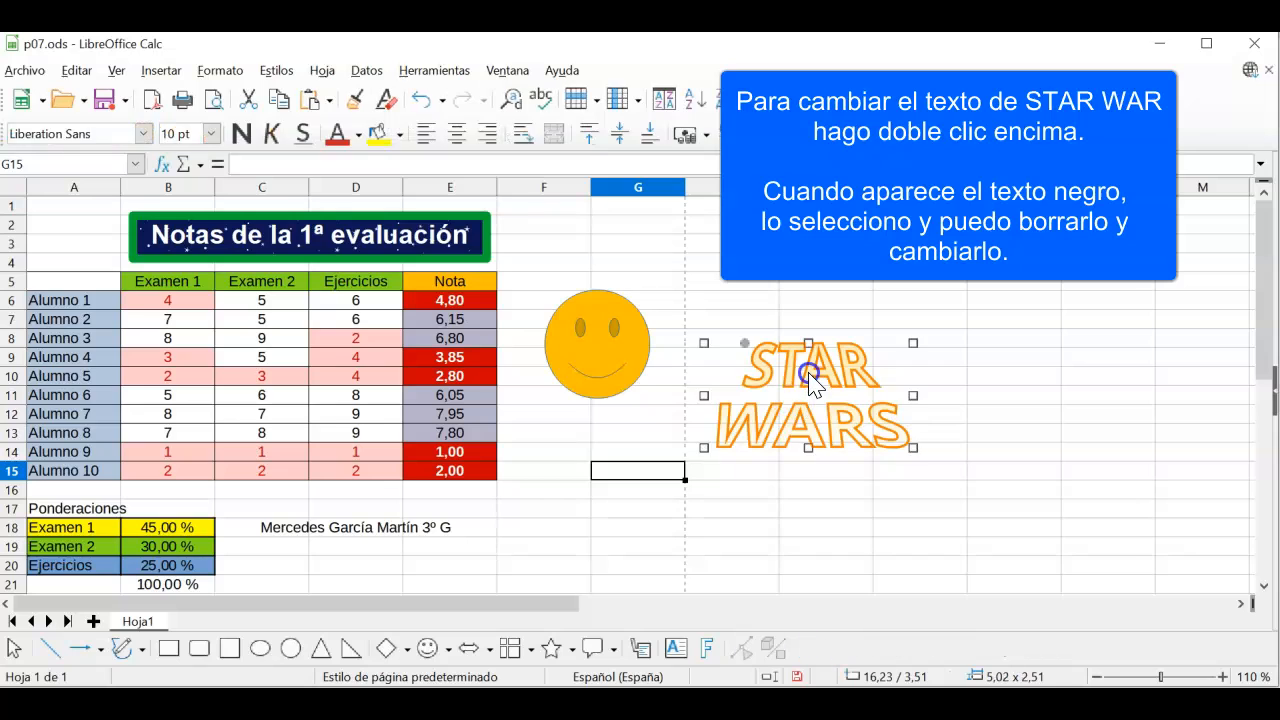
left_click_drag(858, 420, 768, 362)
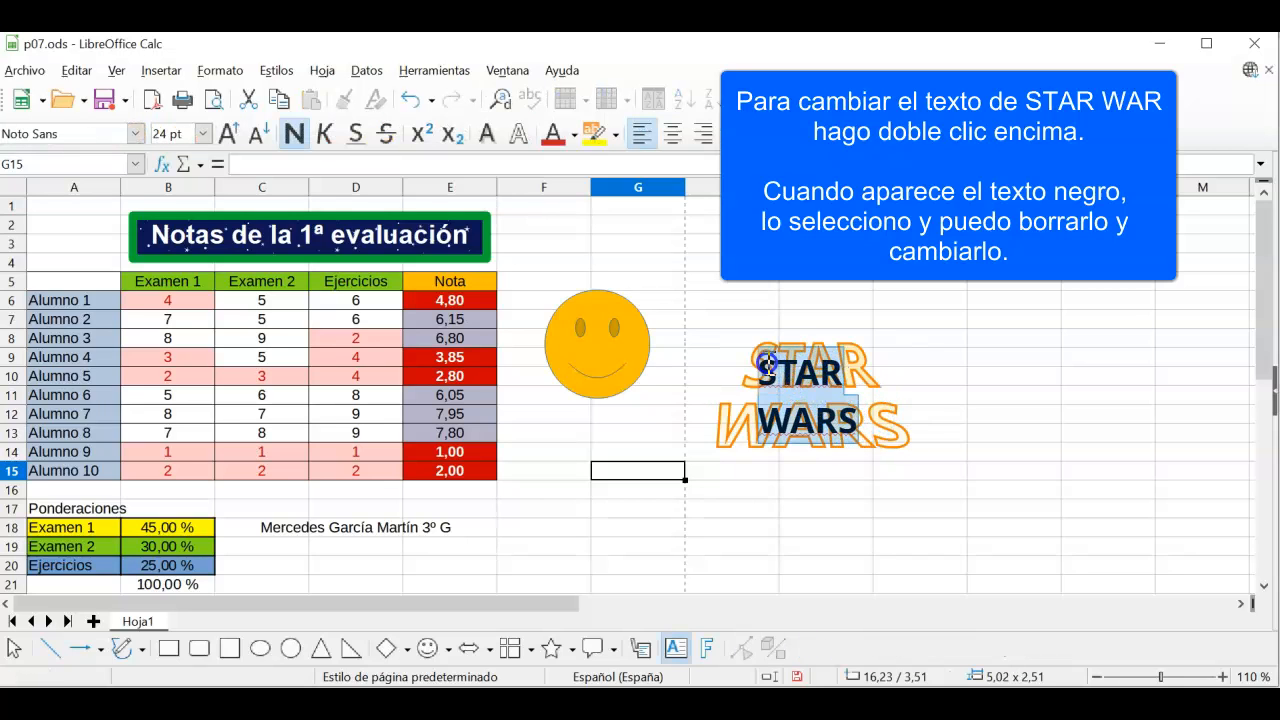
key("BackSpace")
type("50")
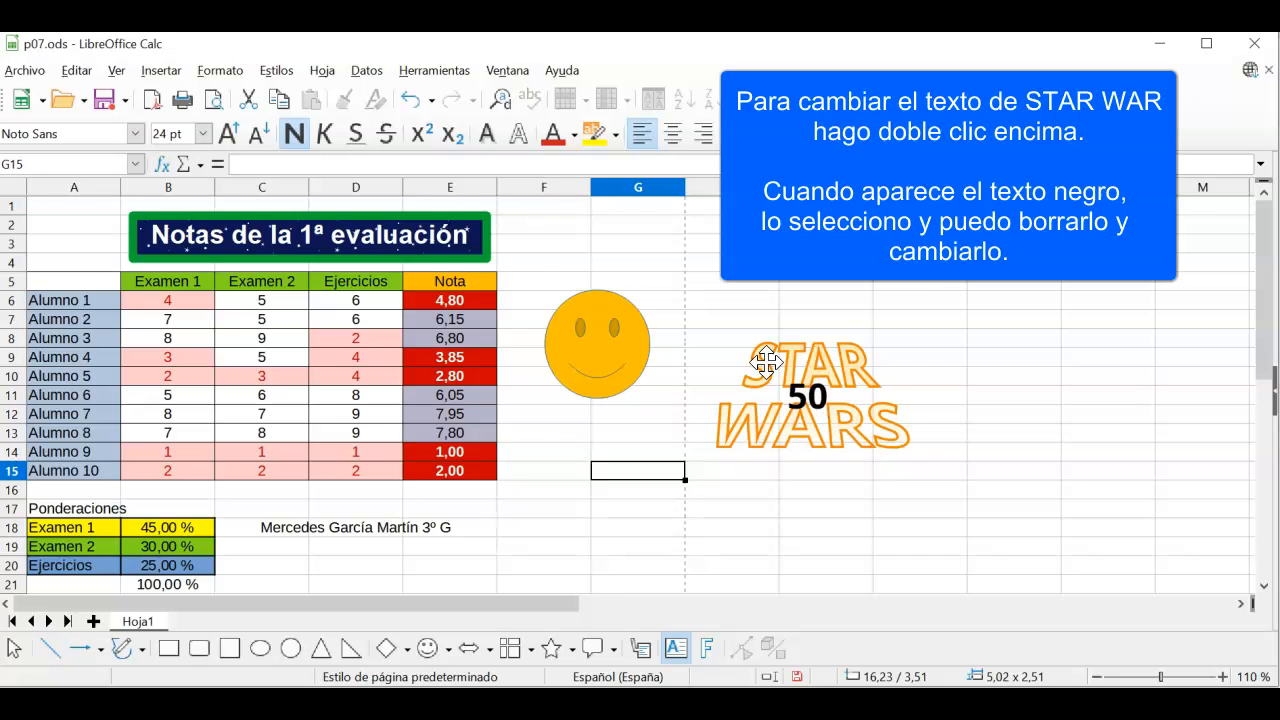
type("%")
key("Return")
type("aprobados")
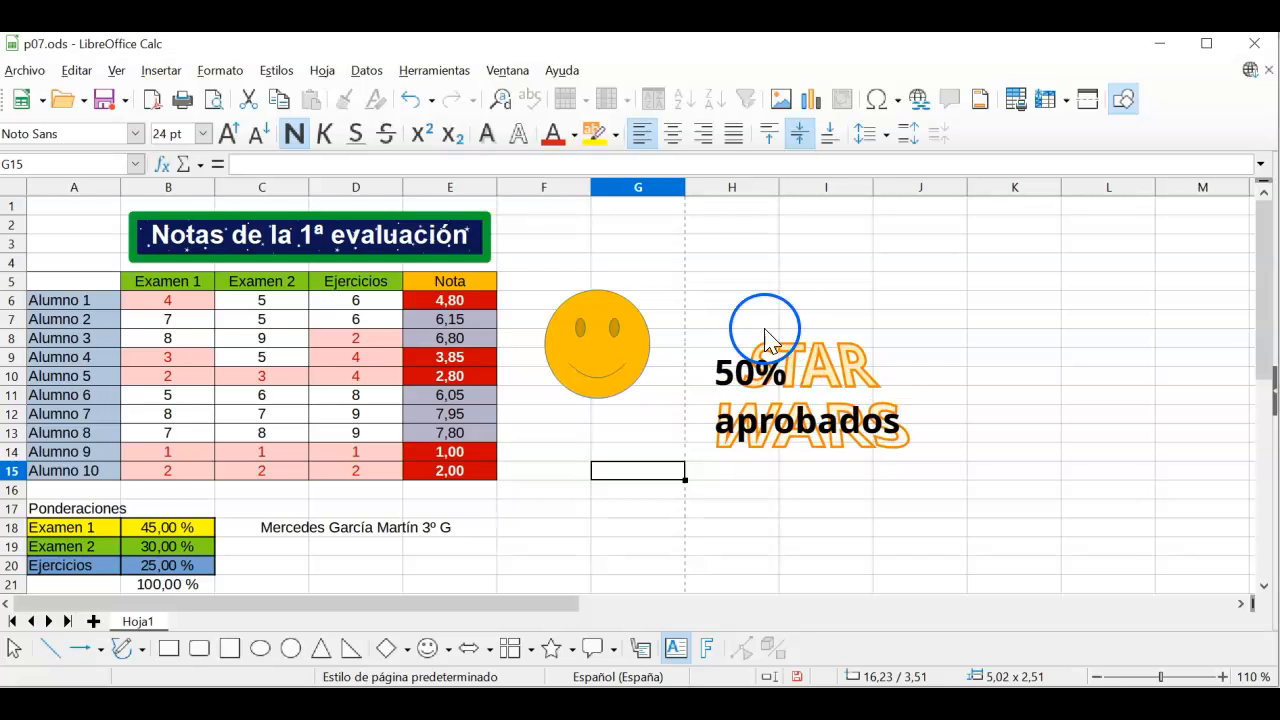
Centre both lines of the Fontwork text, finish editing and deselect it.
left_click(670, 136)
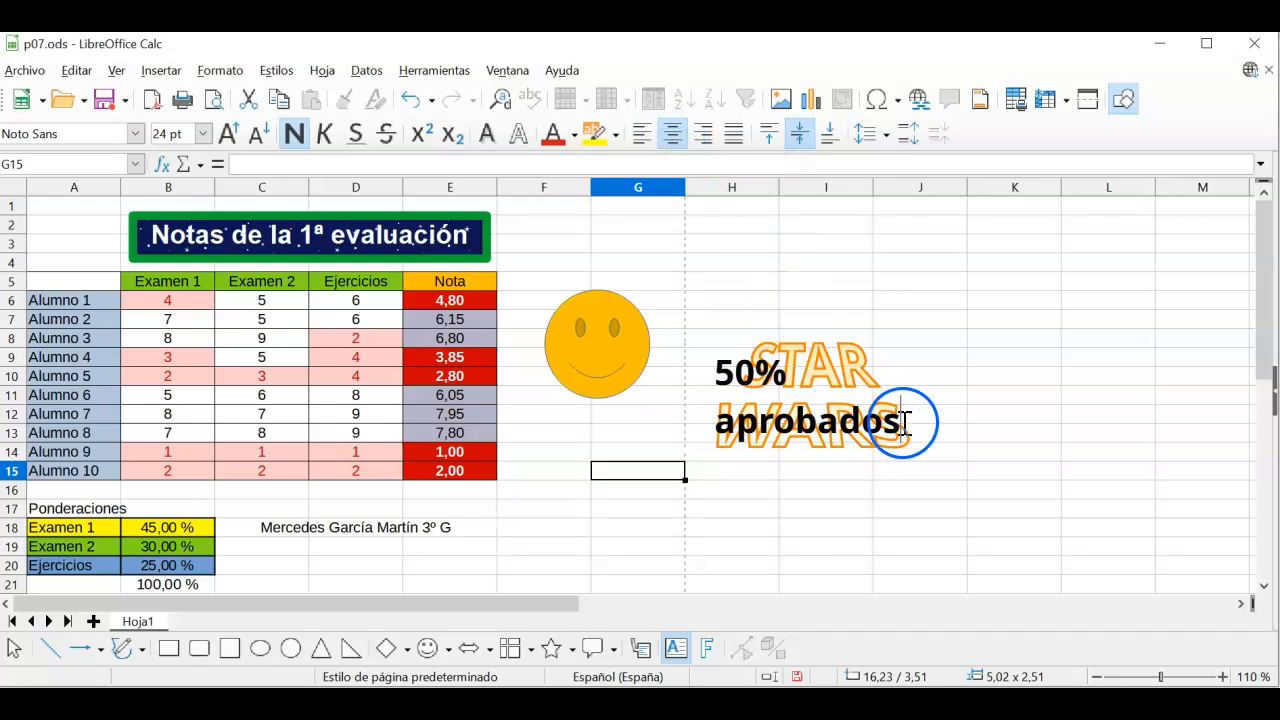
left_click_drag(905, 421, 714, 372)
left_click(673, 136)
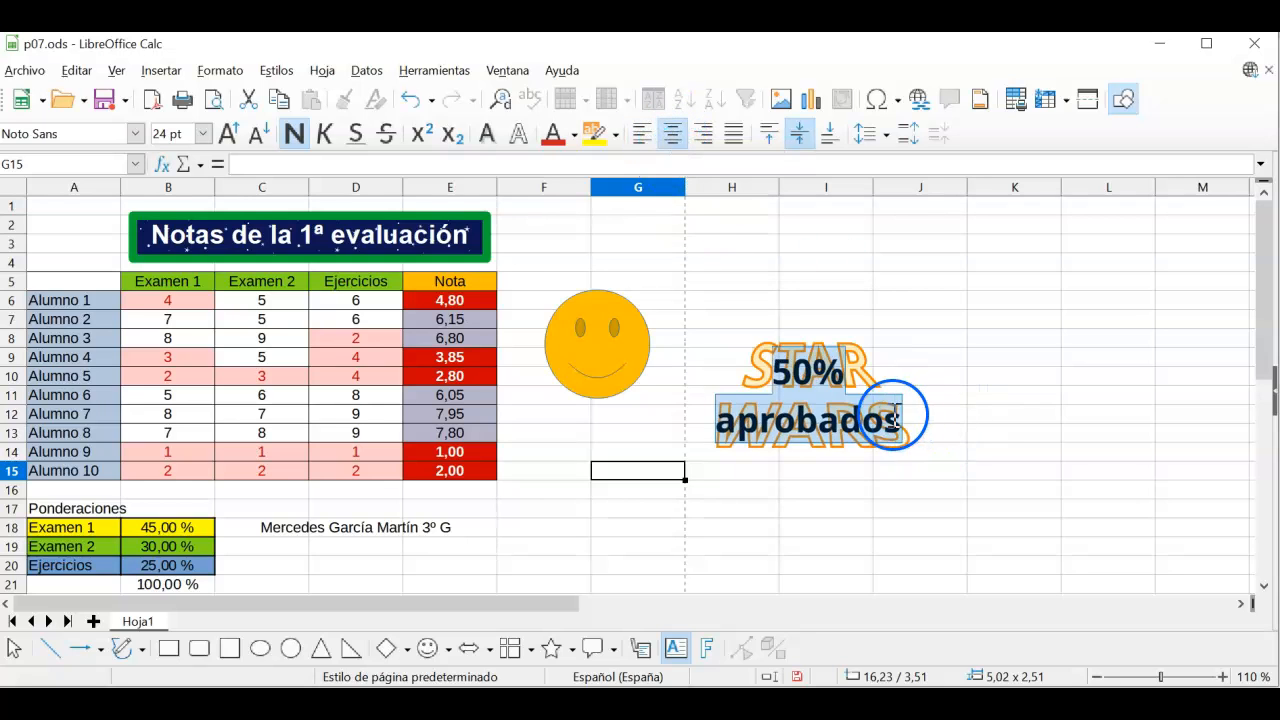
left_click(893, 423)
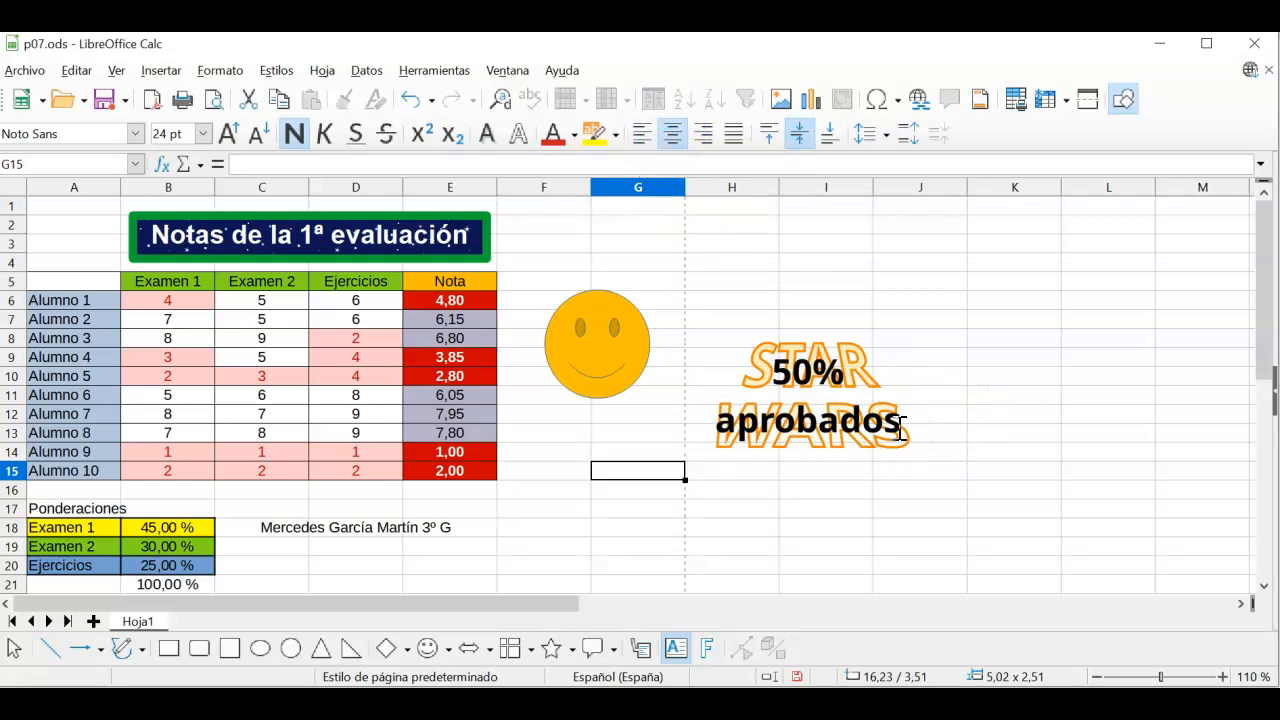
key("Escape")
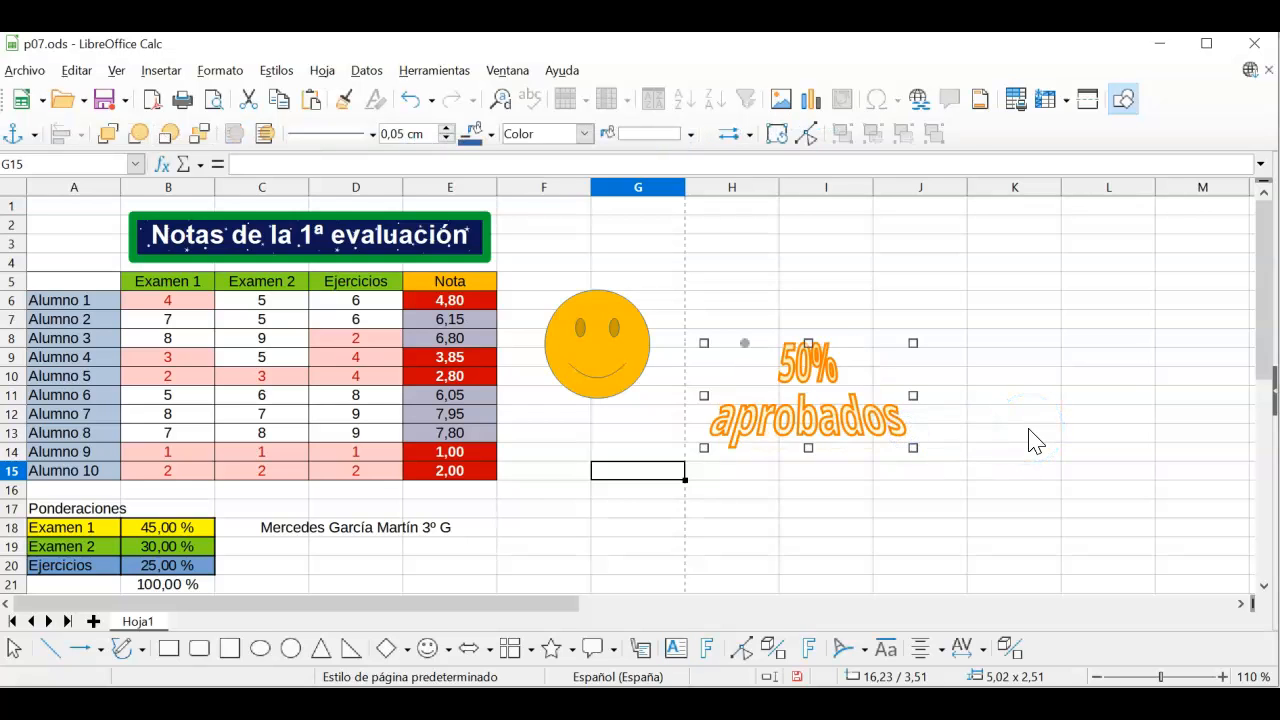
left_click(1006, 428)
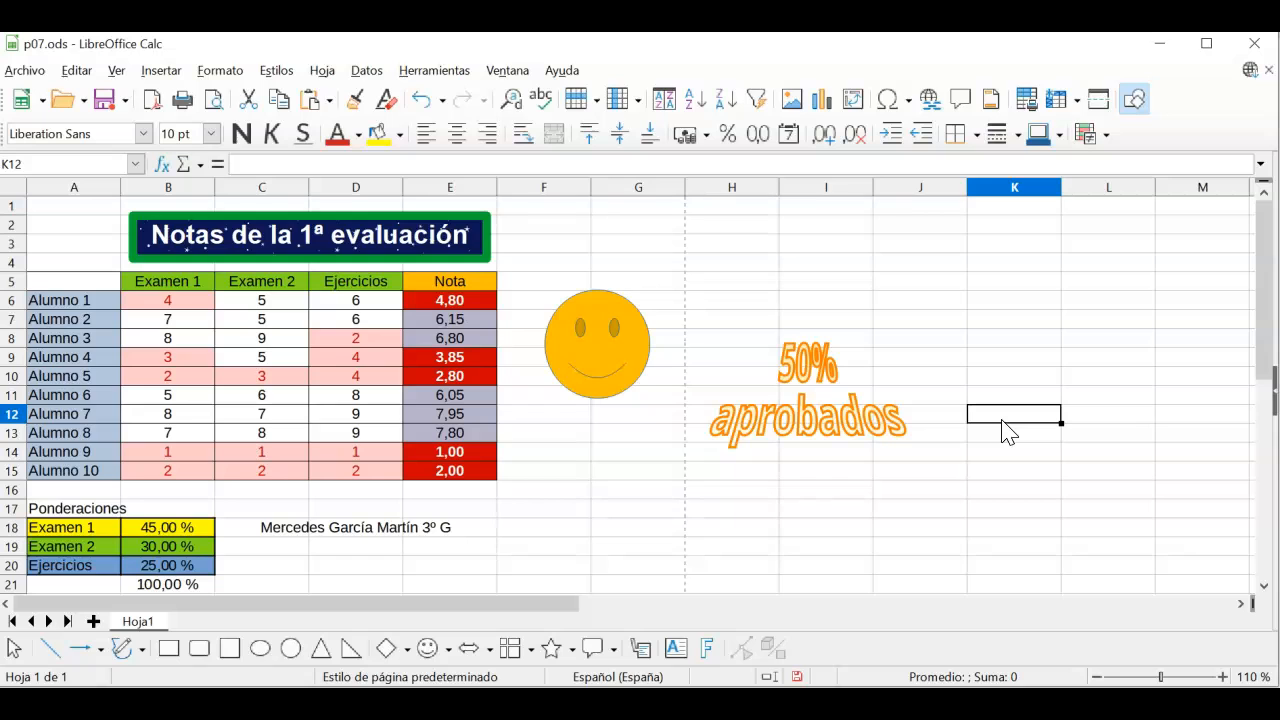
Open the print preview to examine how the sheet would be printed.
left_click(215, 102)
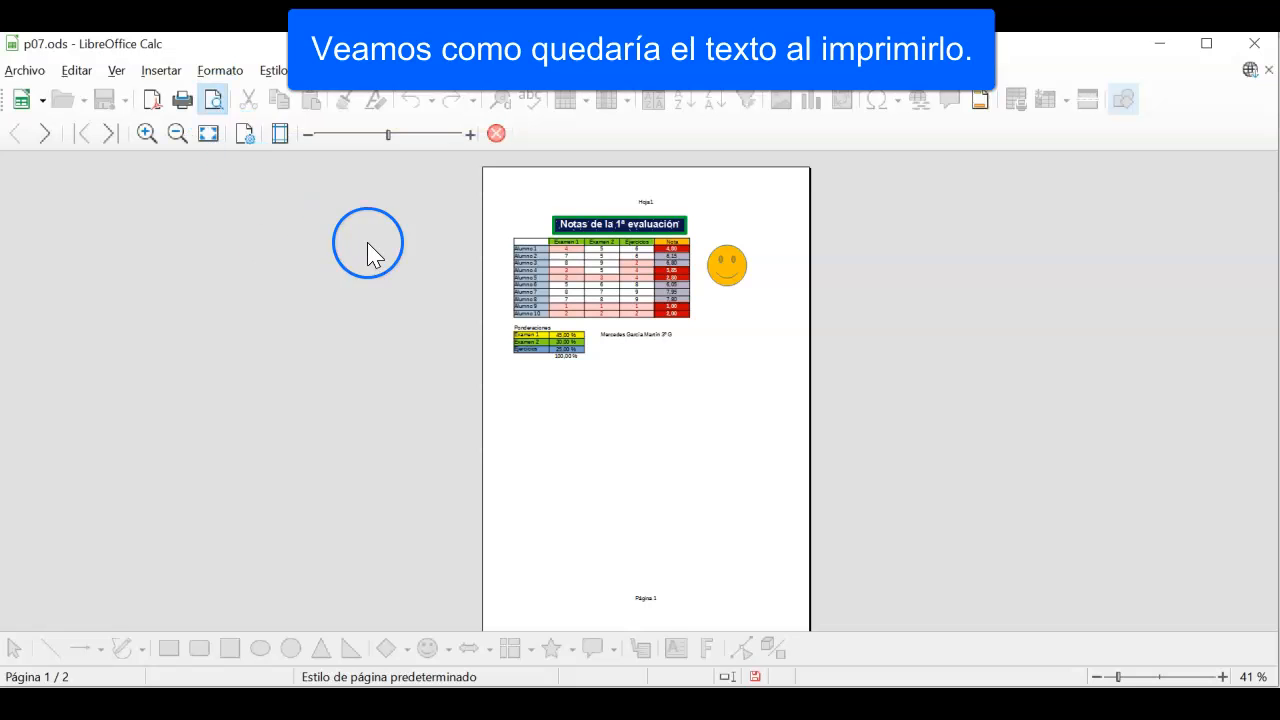
Set the page orientation to horizontal from the print preview, check the preview and close it.
left_click(146, 134)
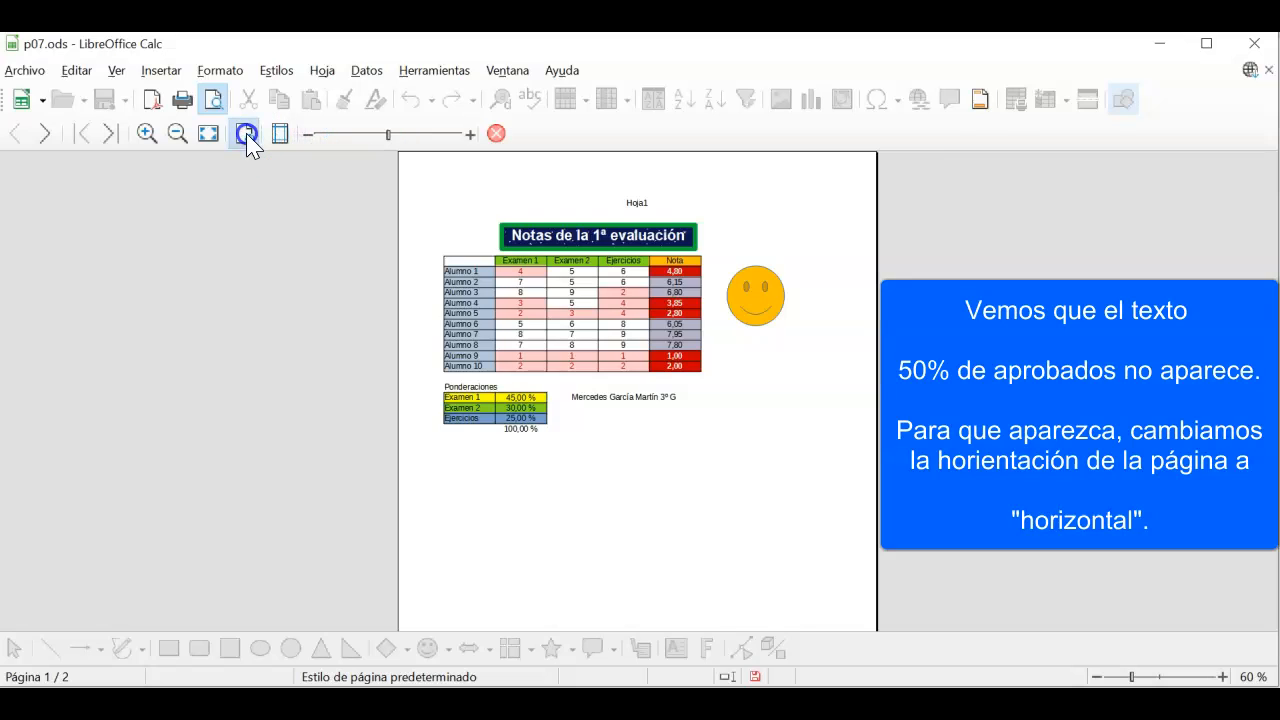
left_click(247, 138)
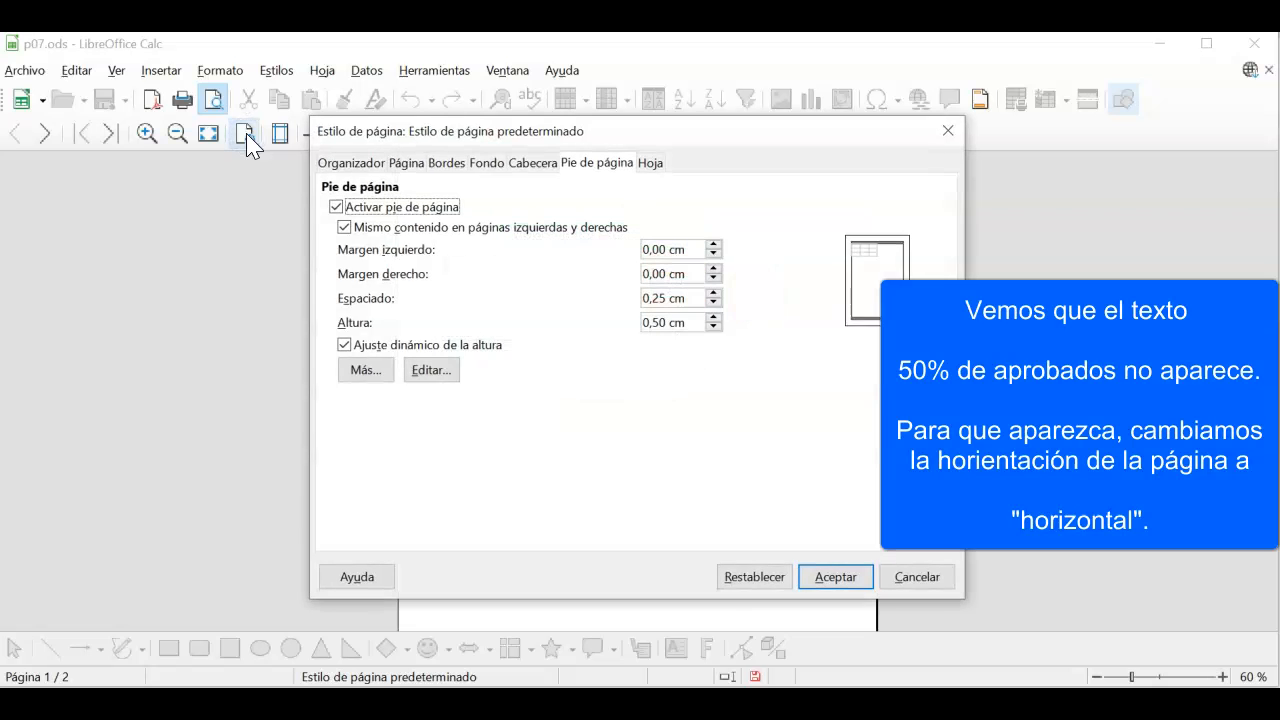
left_click(406, 163)
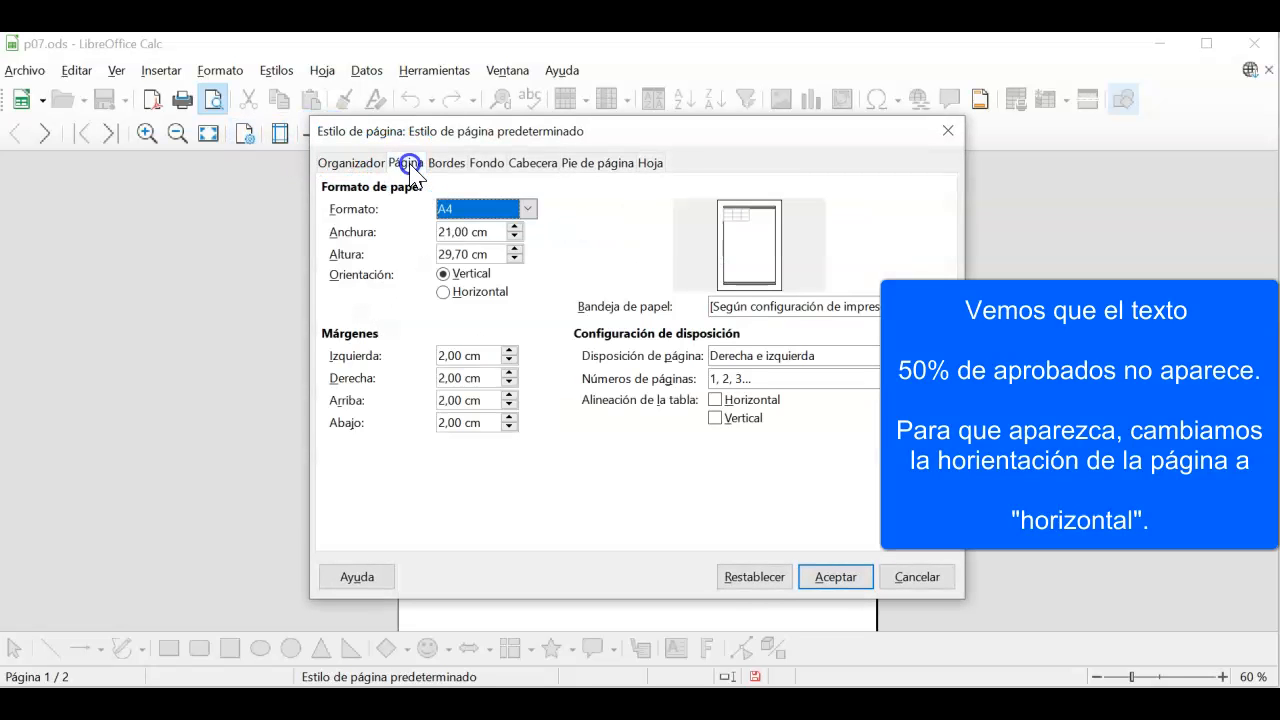
left_click(443, 292)
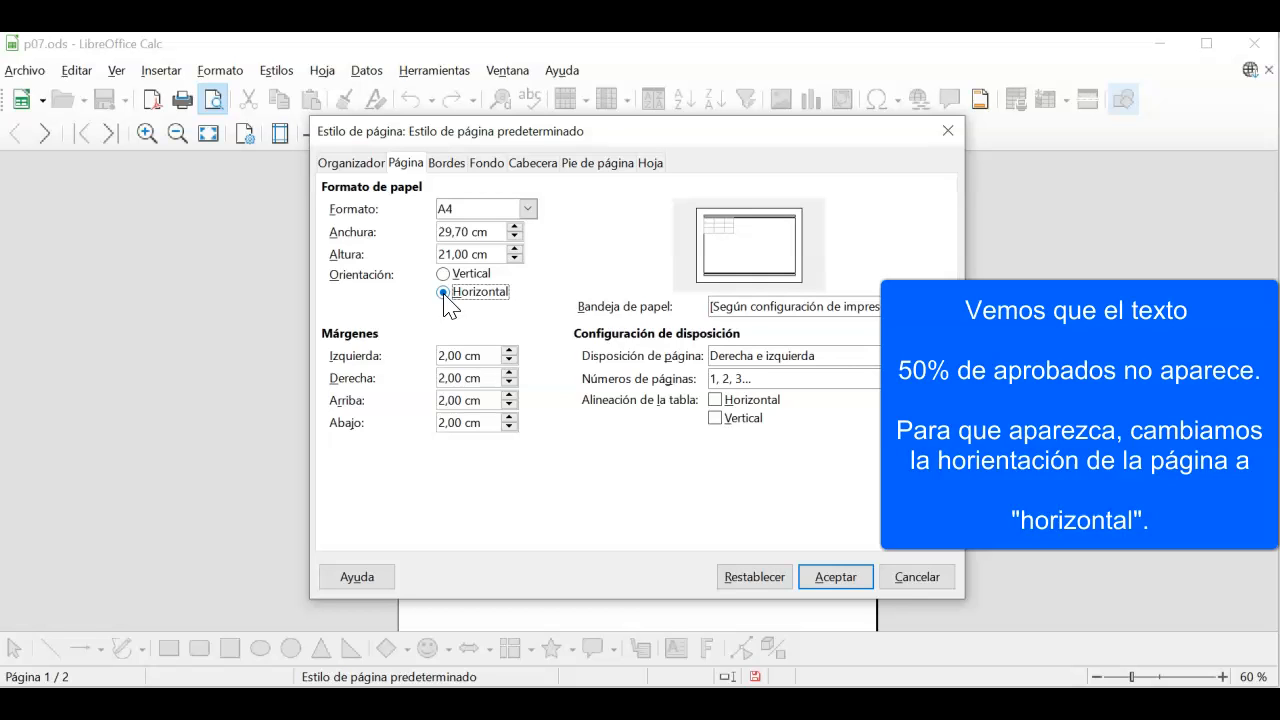
left_click(840, 578)
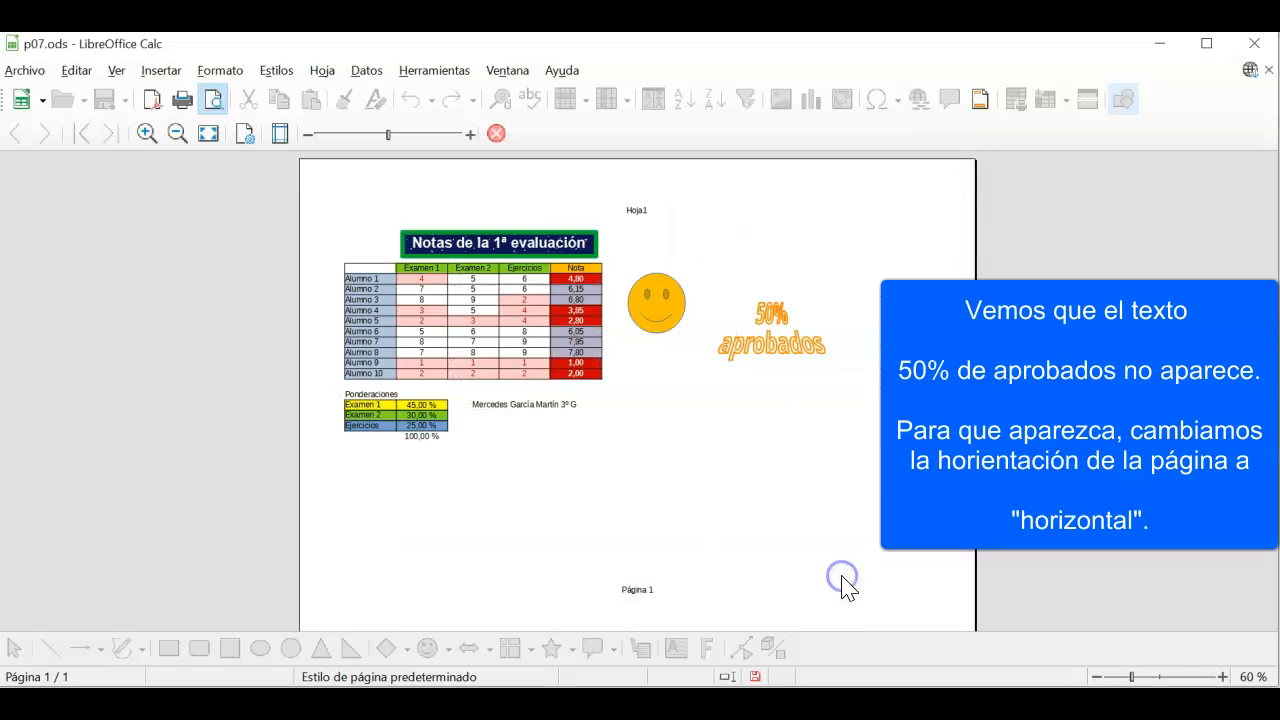
left_click(146, 133)
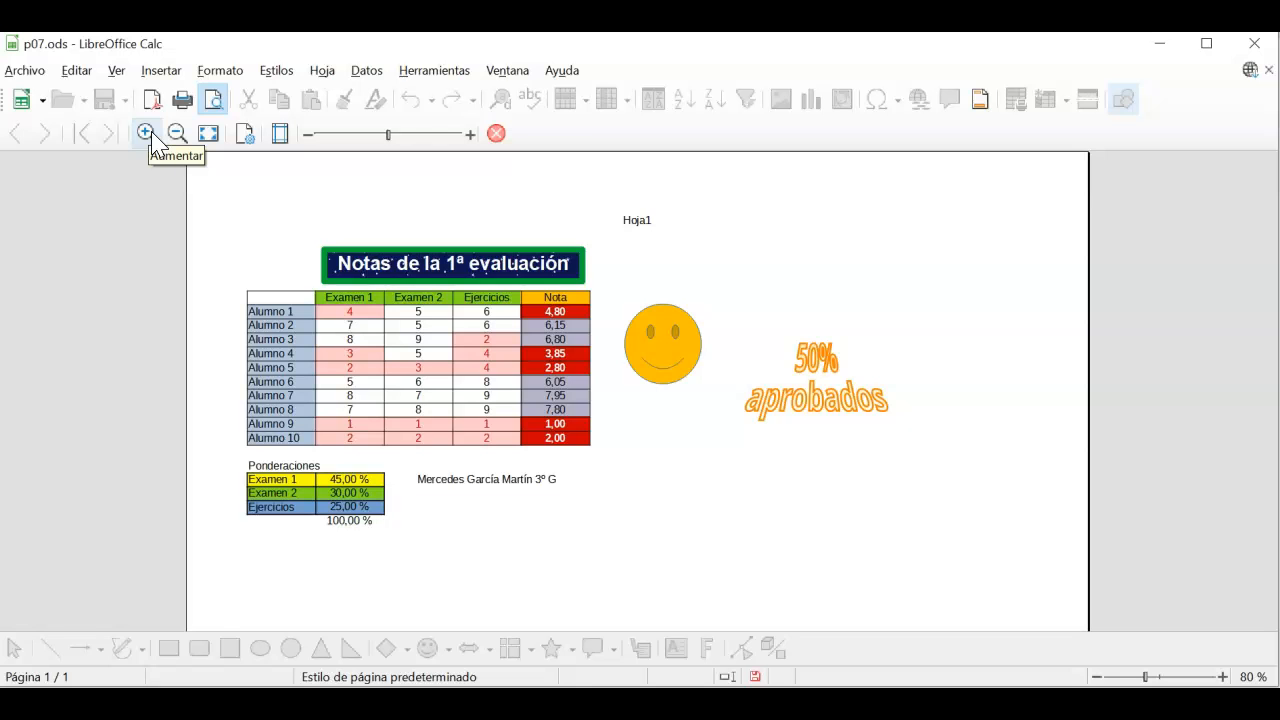
left_click(497, 135)
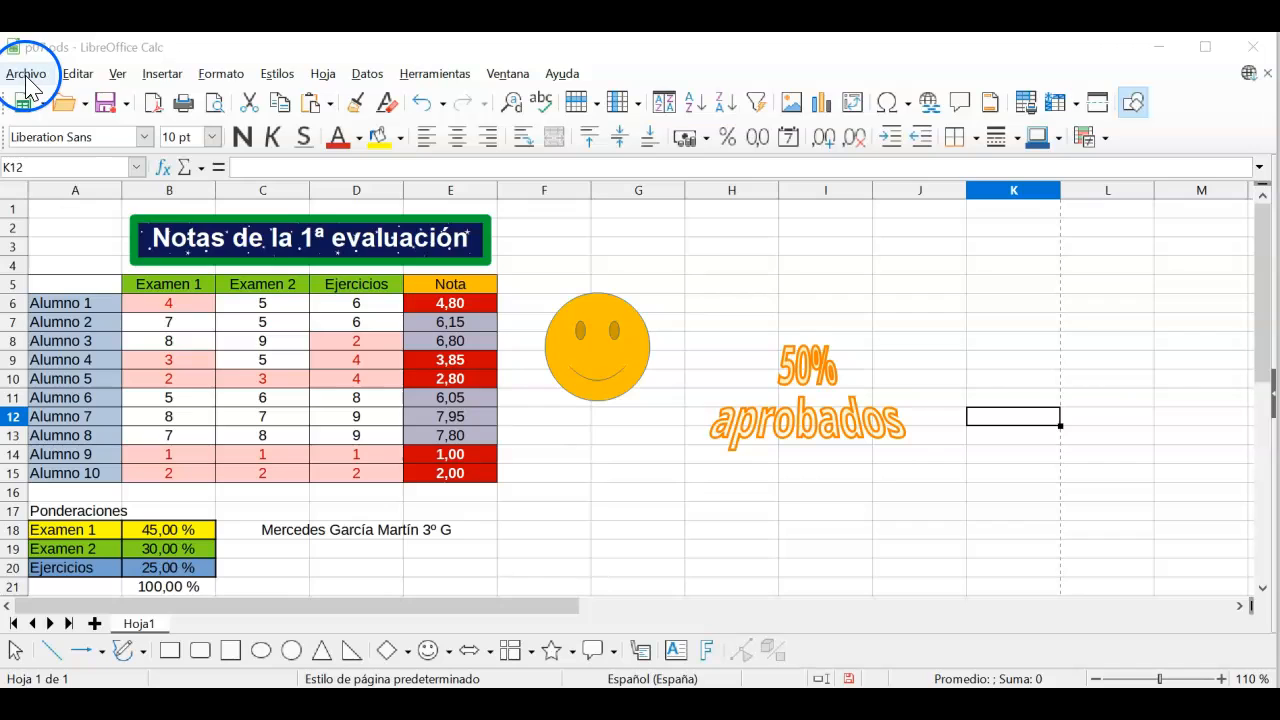
Save the spreadsheet under the new name p08 in the Calc folder inside Documentos.
left_click(26, 74)
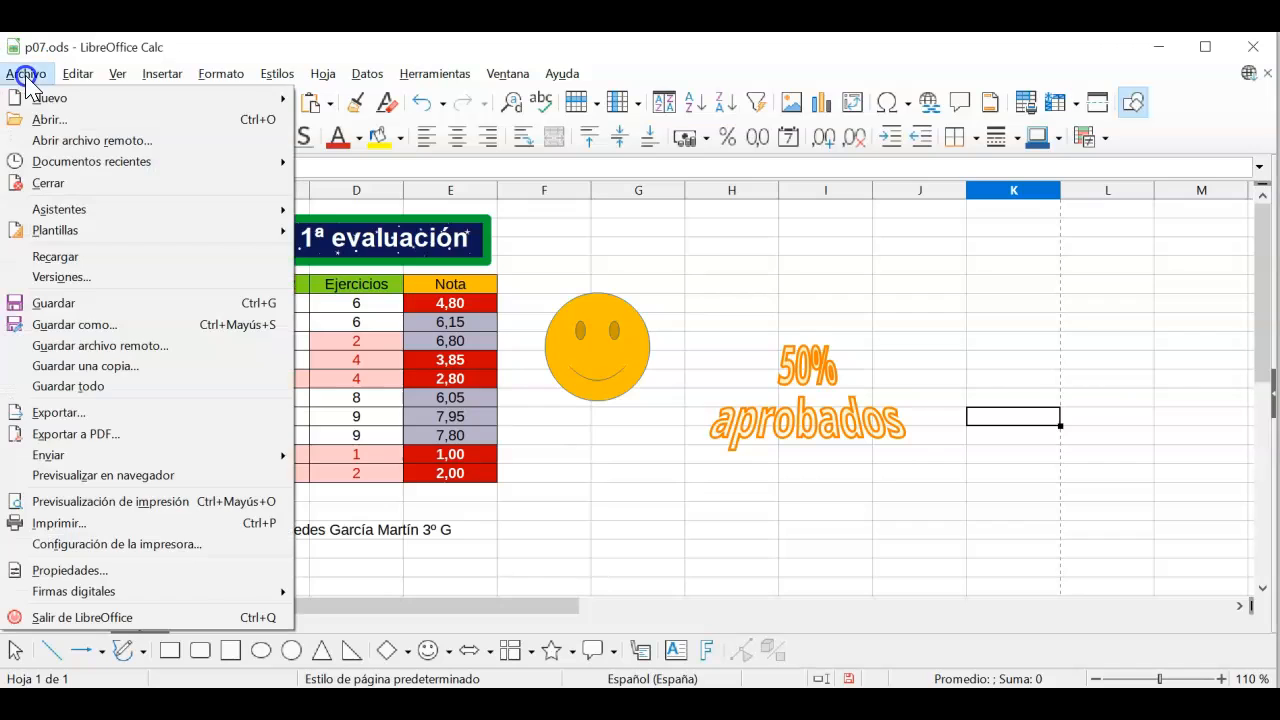
left_click(141, 328)
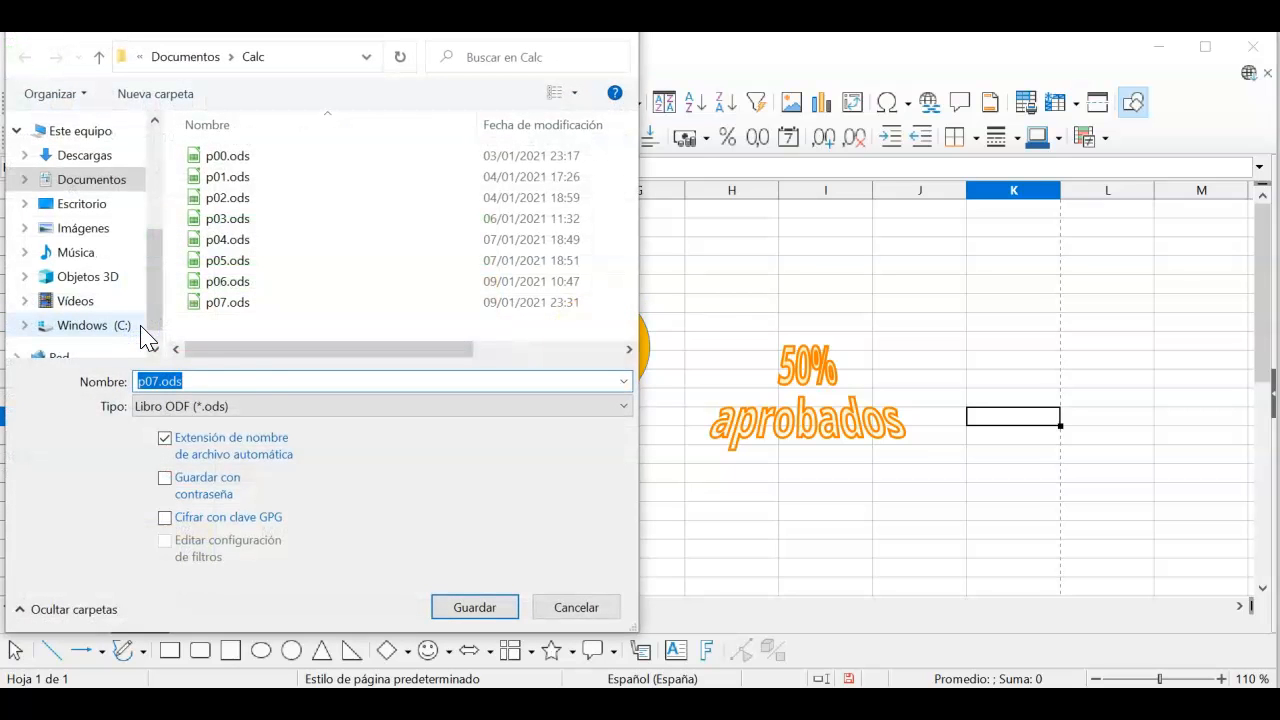
left_click(240, 381)
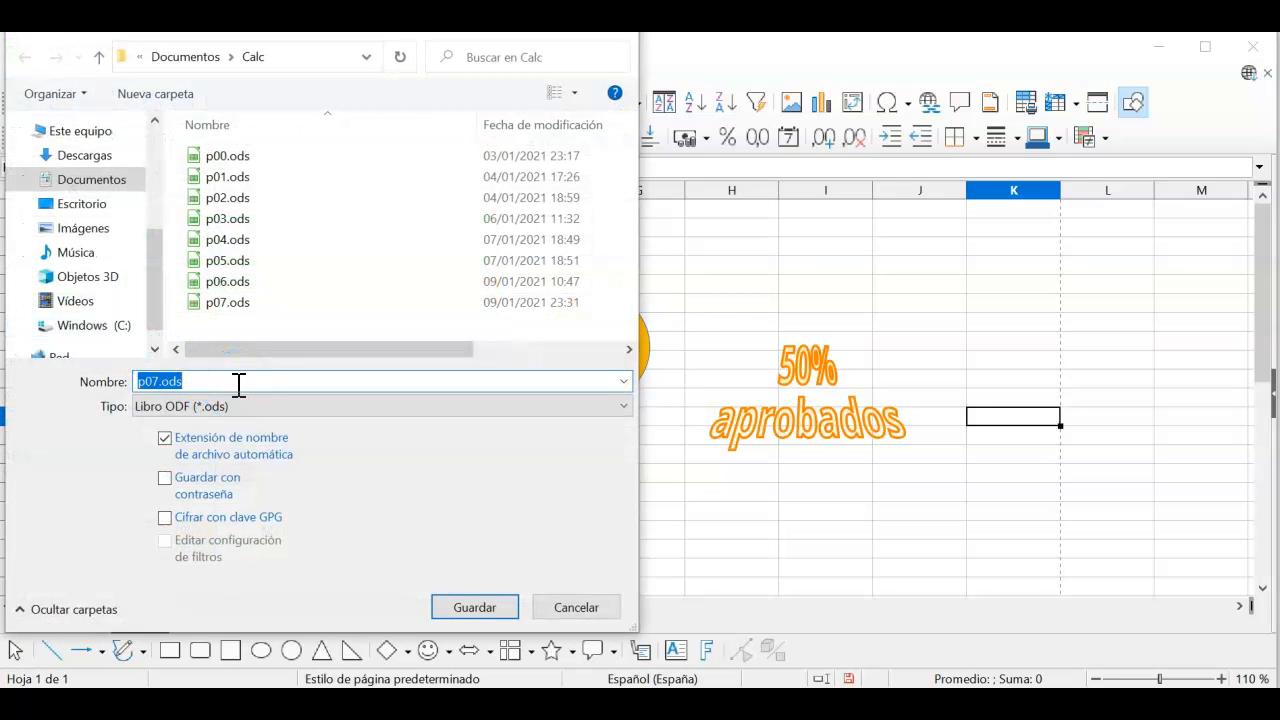
type("p08")
left_click(476, 608)
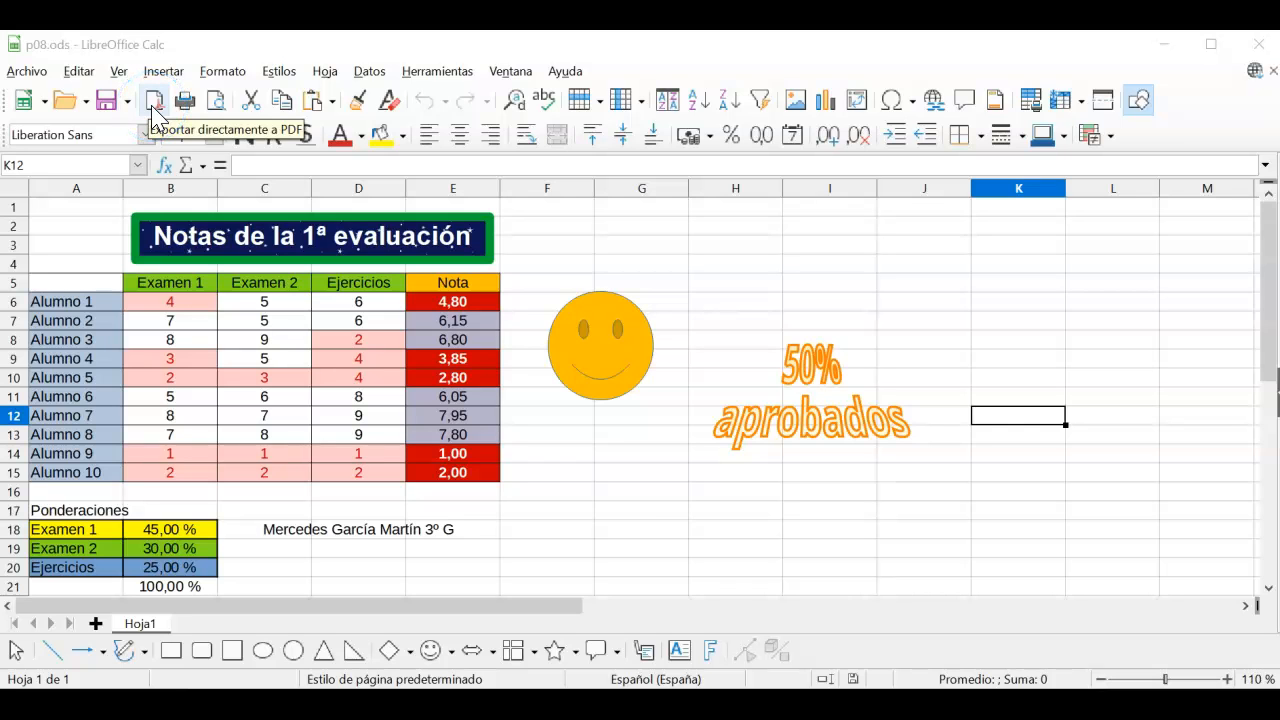
Export the sheet directly to PDF as p08.pdf in the Calc folder inside Documentos.
left_click(152, 110)
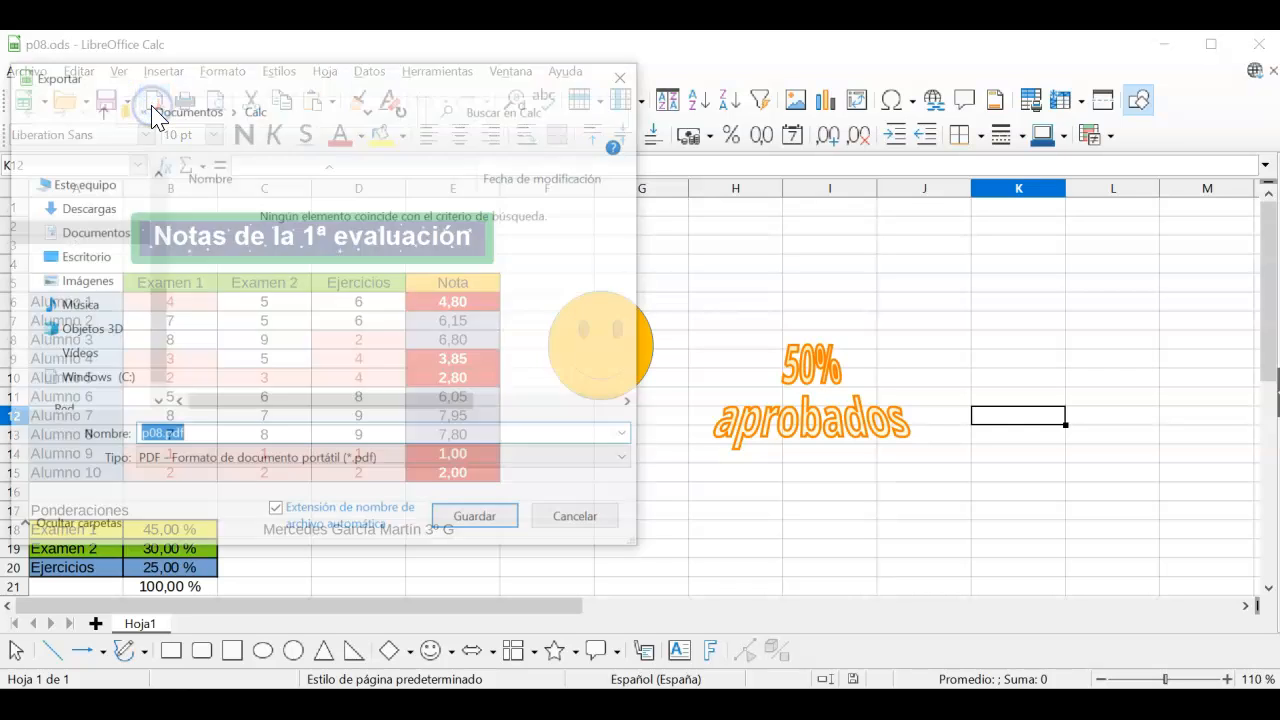
left_click(115, 232)
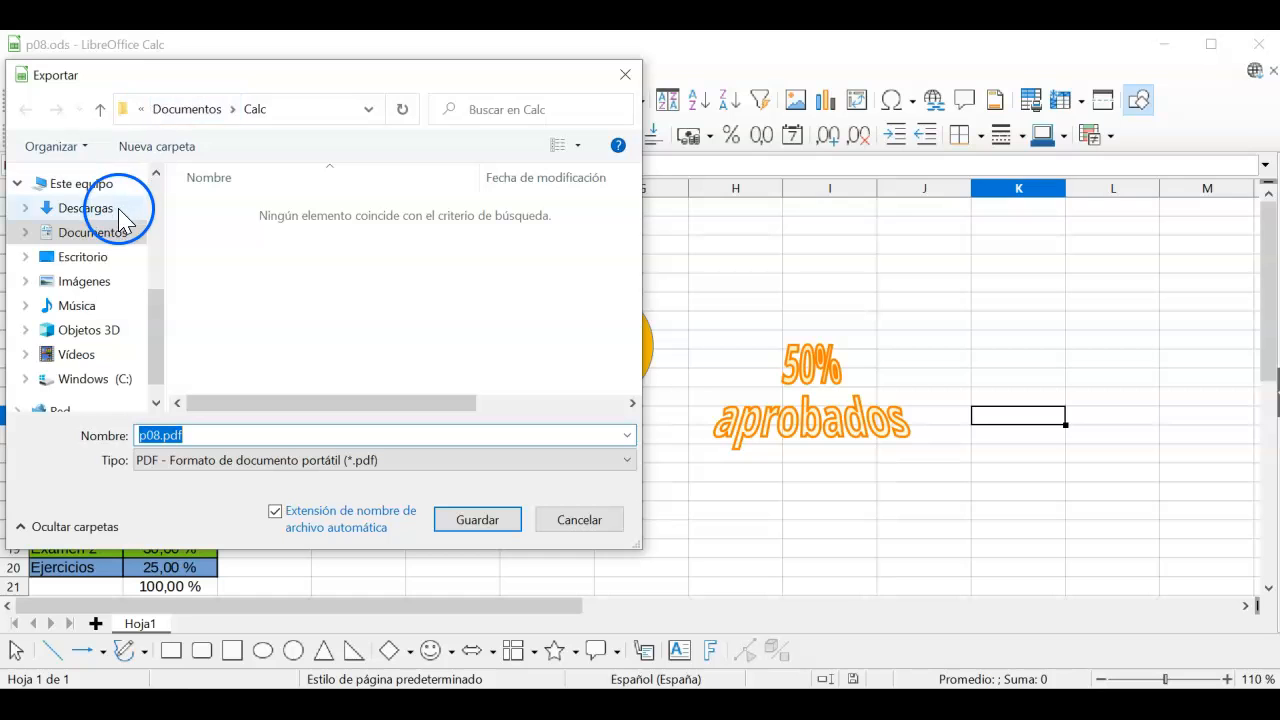
left_click(218, 250)
double_click(218, 250)
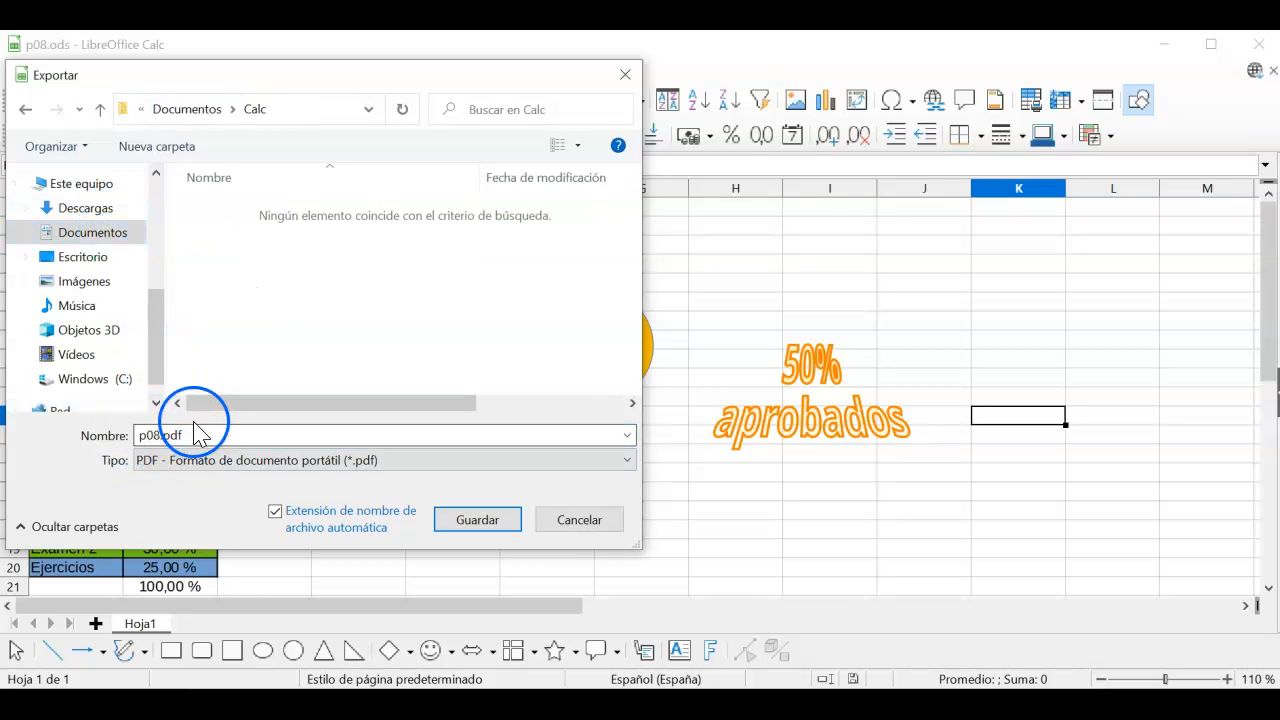
left_click(475, 520)
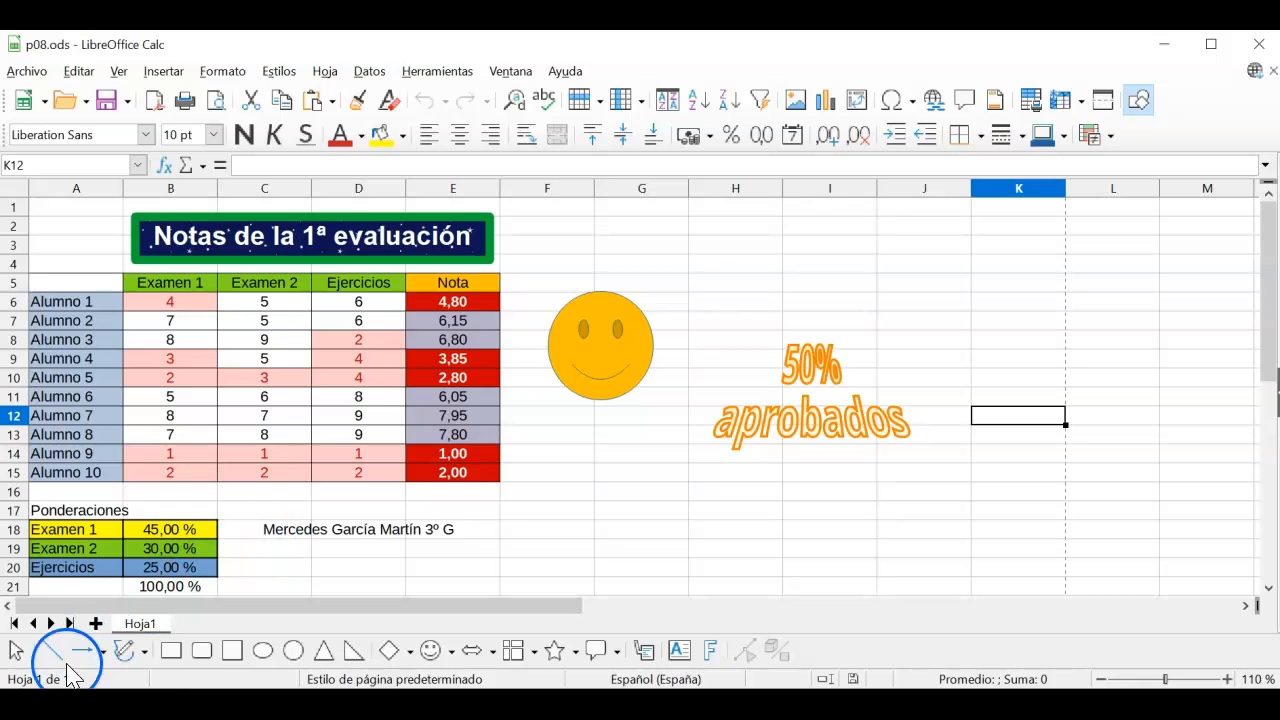
Switch to the file explorer, open p08.pdf from the Calc folder in Documentos and examine the whole page.
left_click(62, 704)
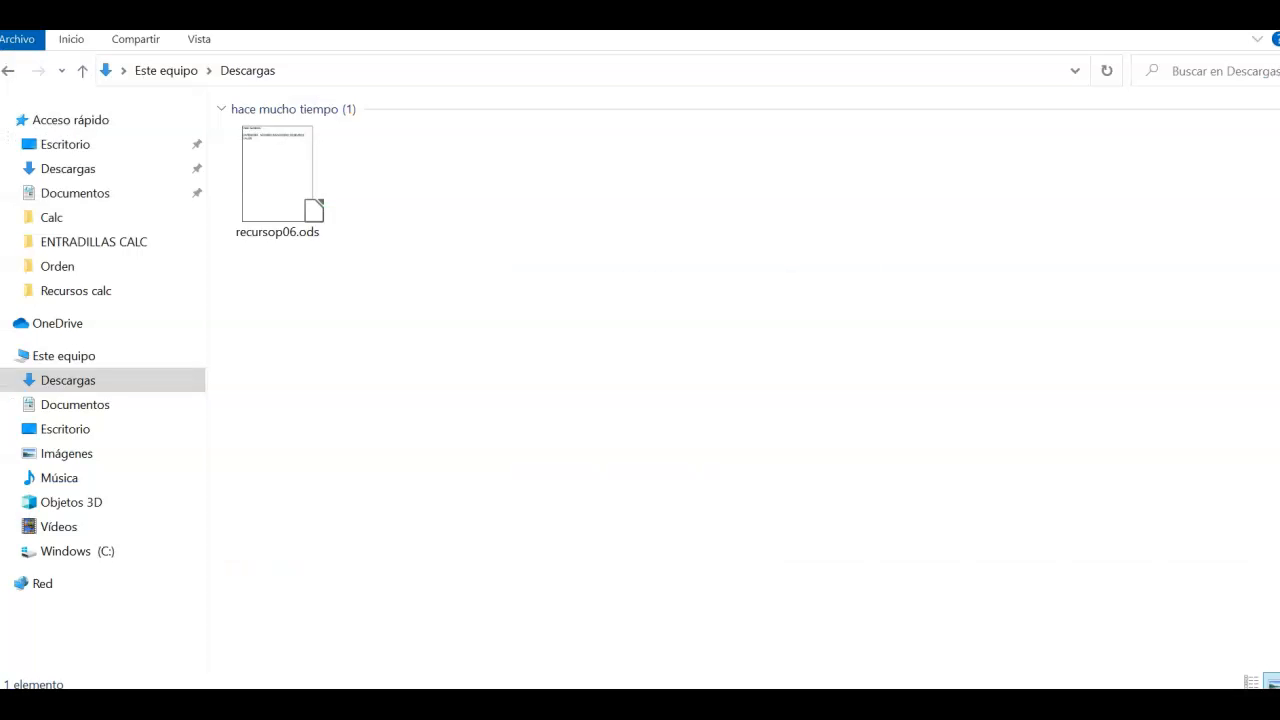
left_click(88, 412)
double_click(268, 180)
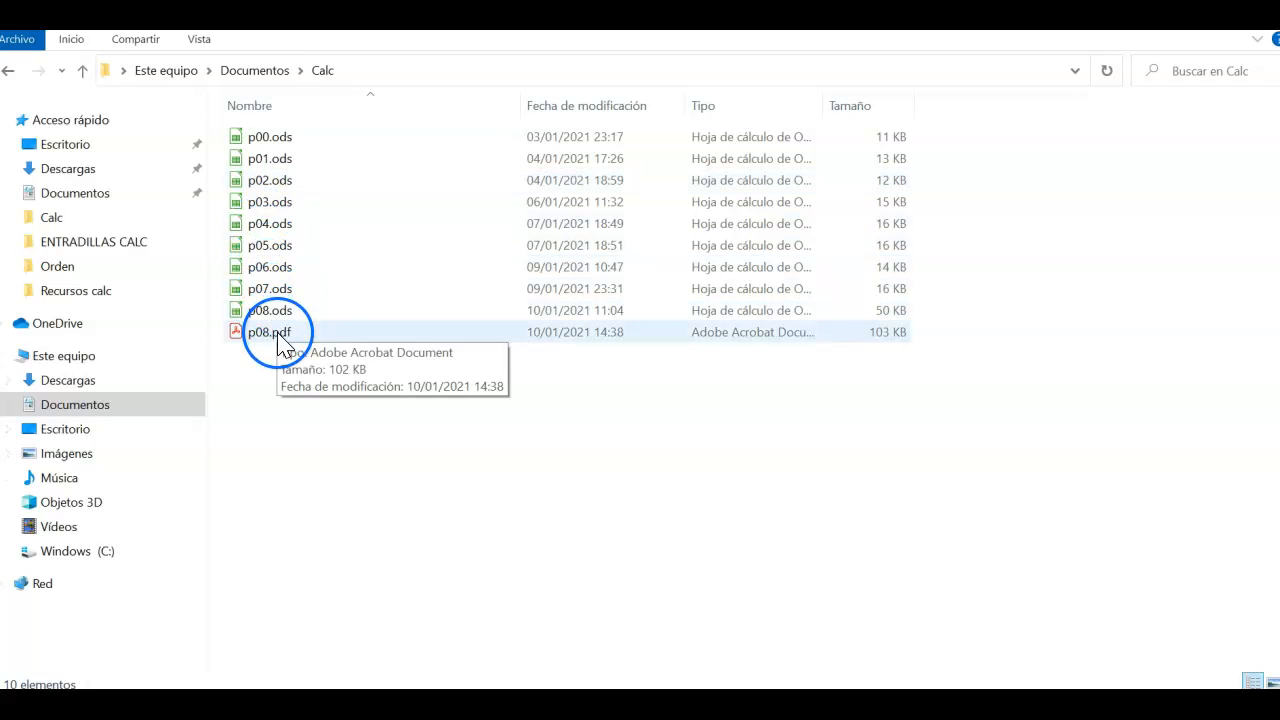
double_click(279, 337)
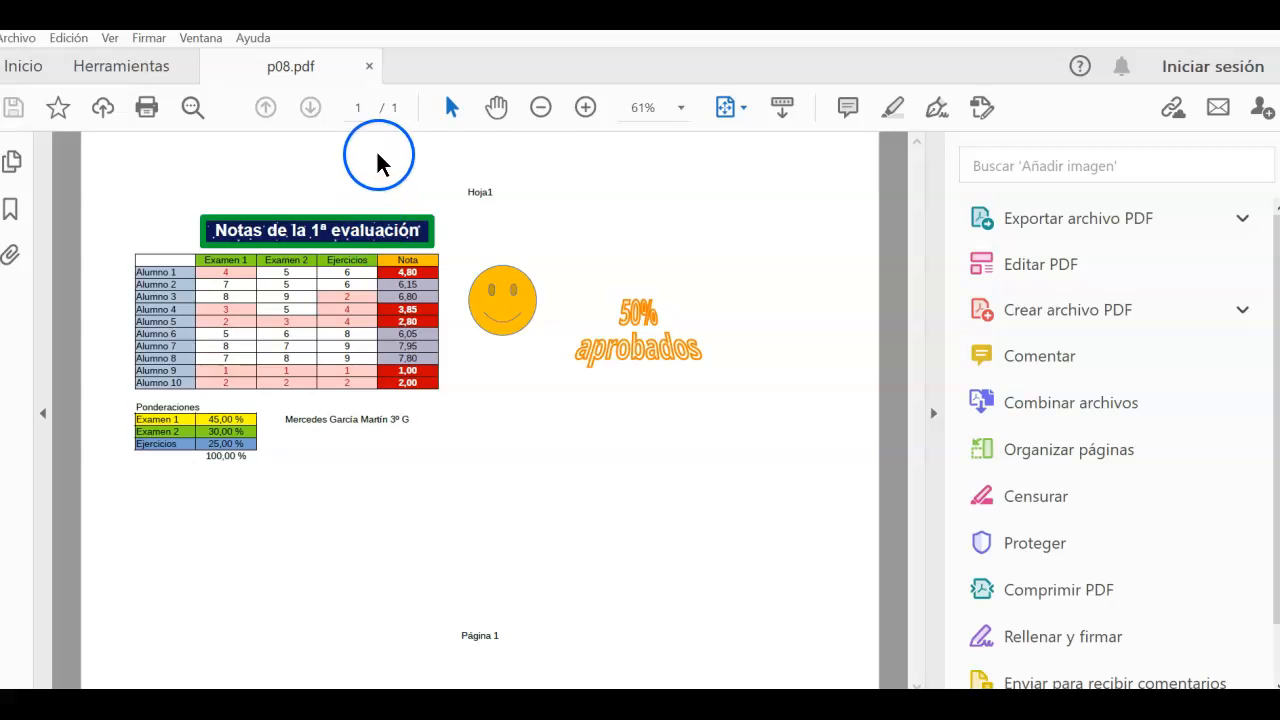
left_click(538, 112)
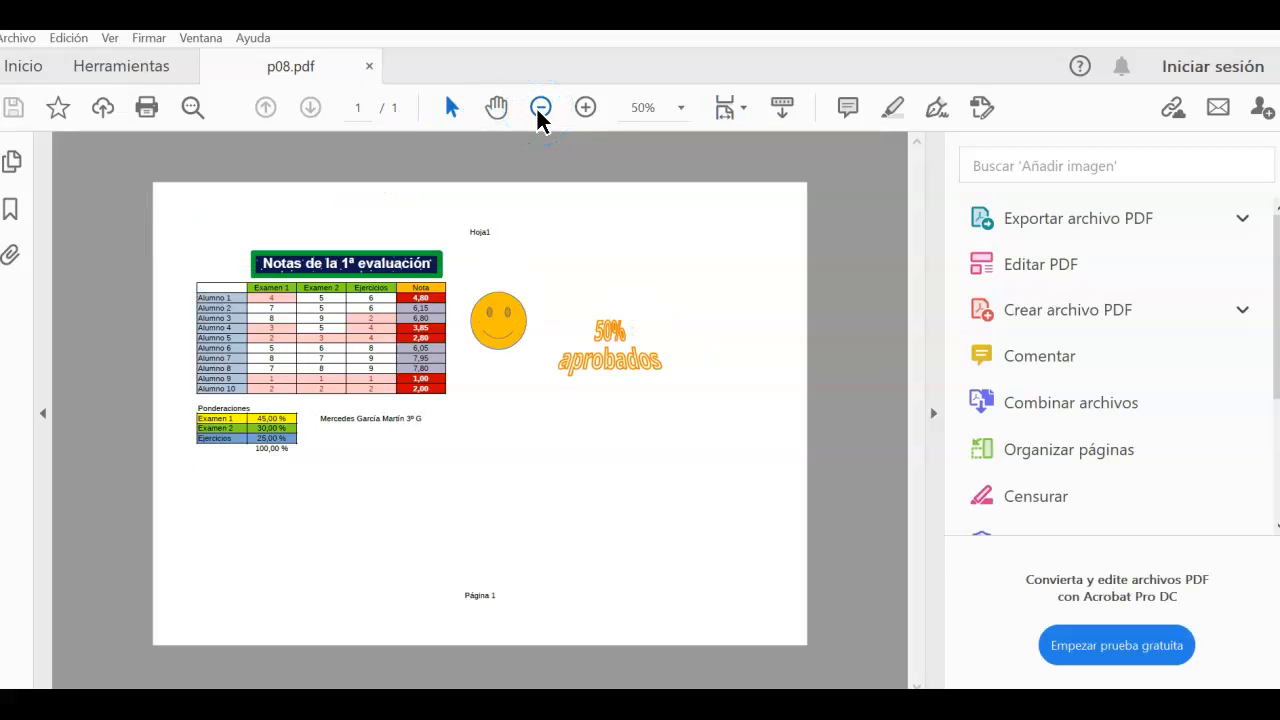